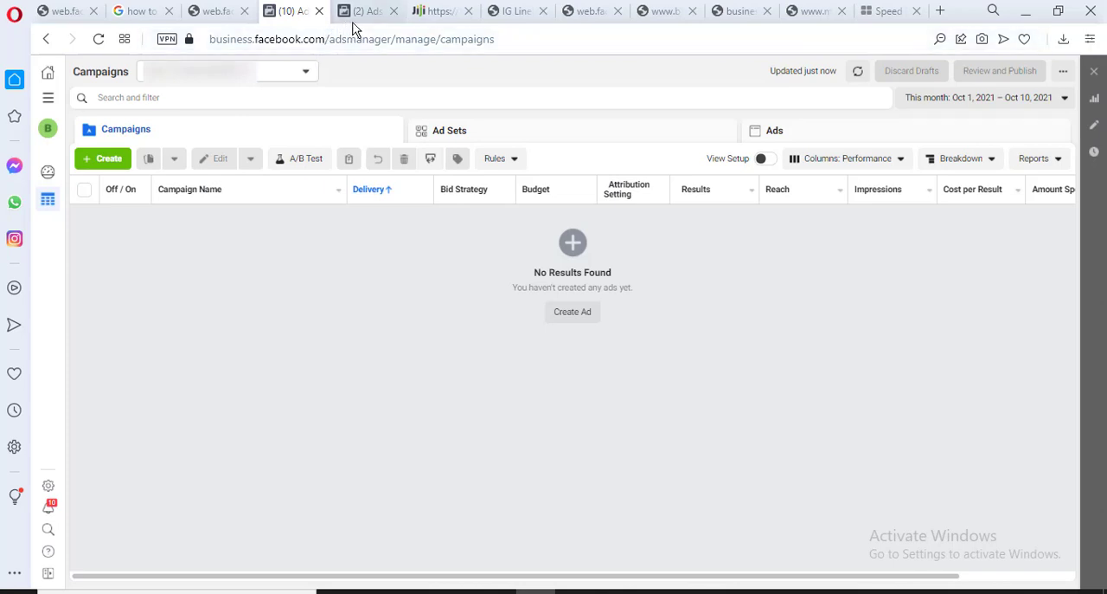
Open facebook.com/adsmanager in a new browser tab
right_click(296, 24)
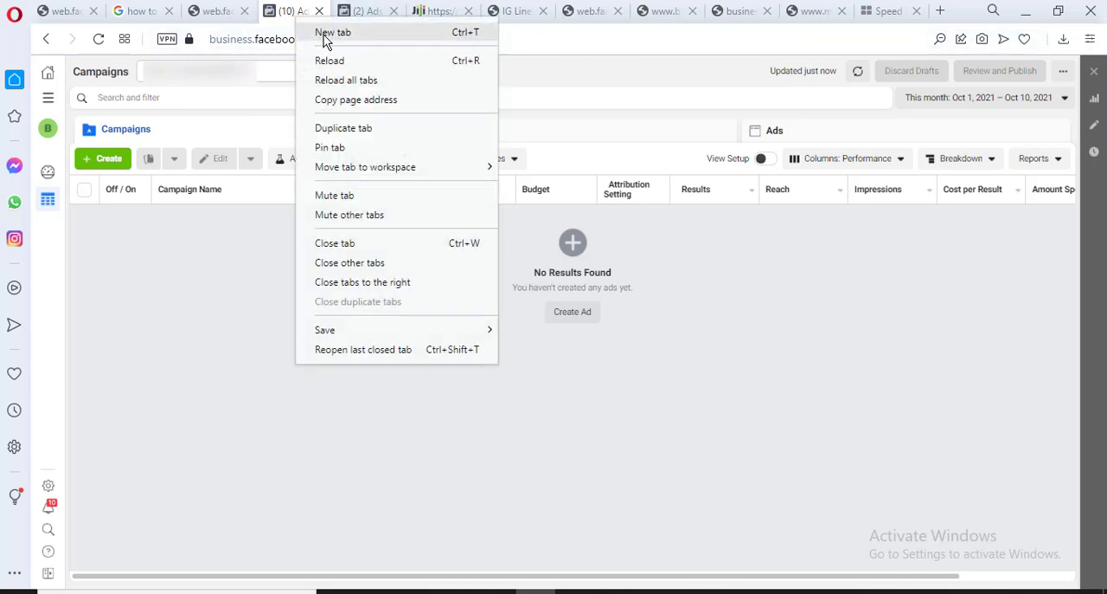
click(323, 38)
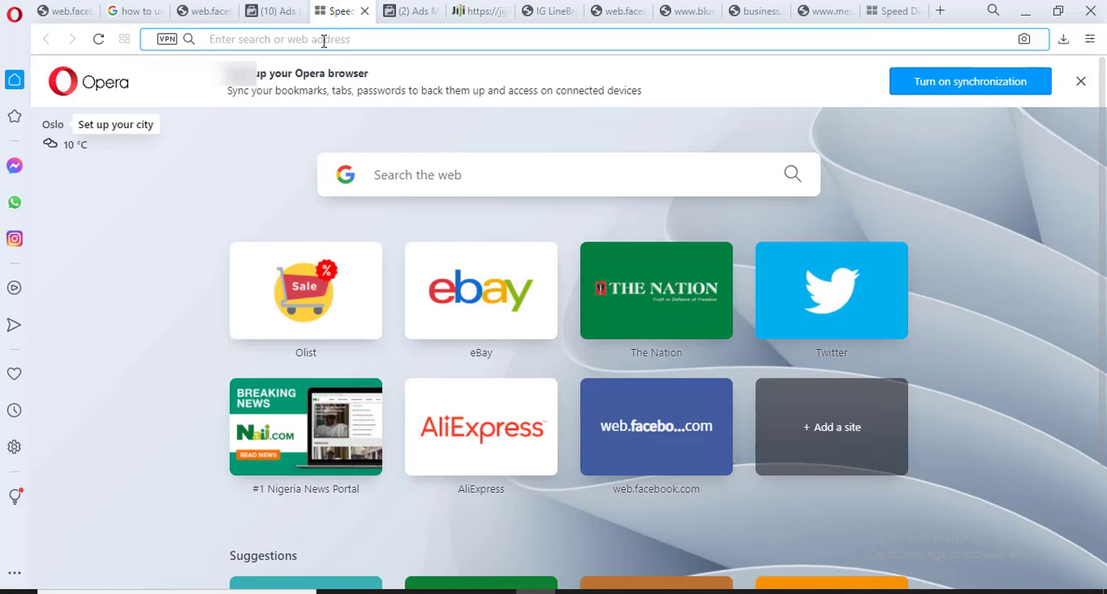
text(face)
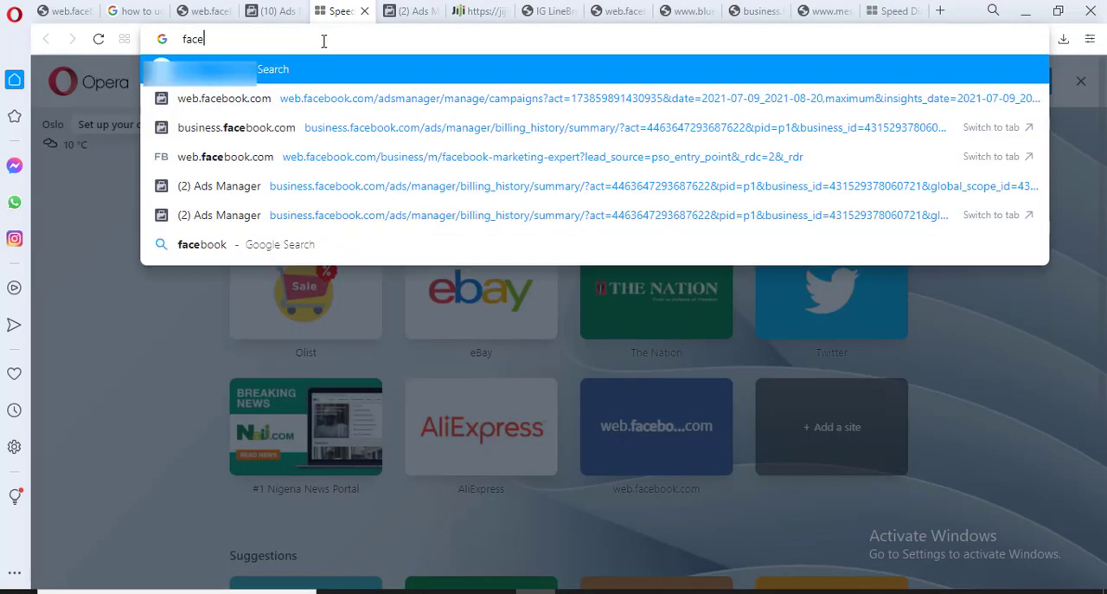
text(b)
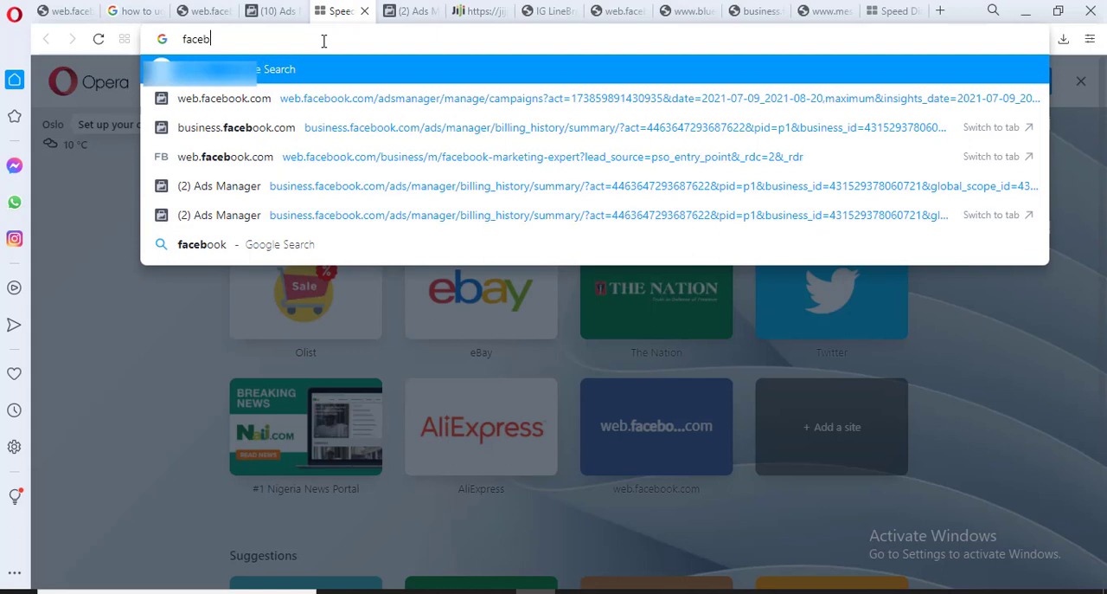
text(ook.c)
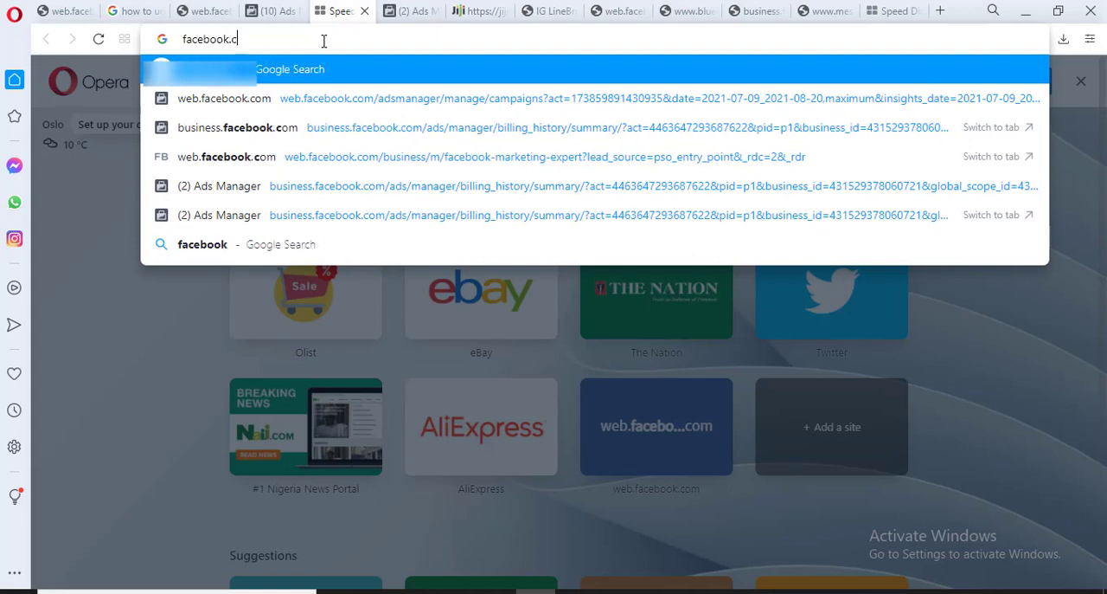
text(om/ads)
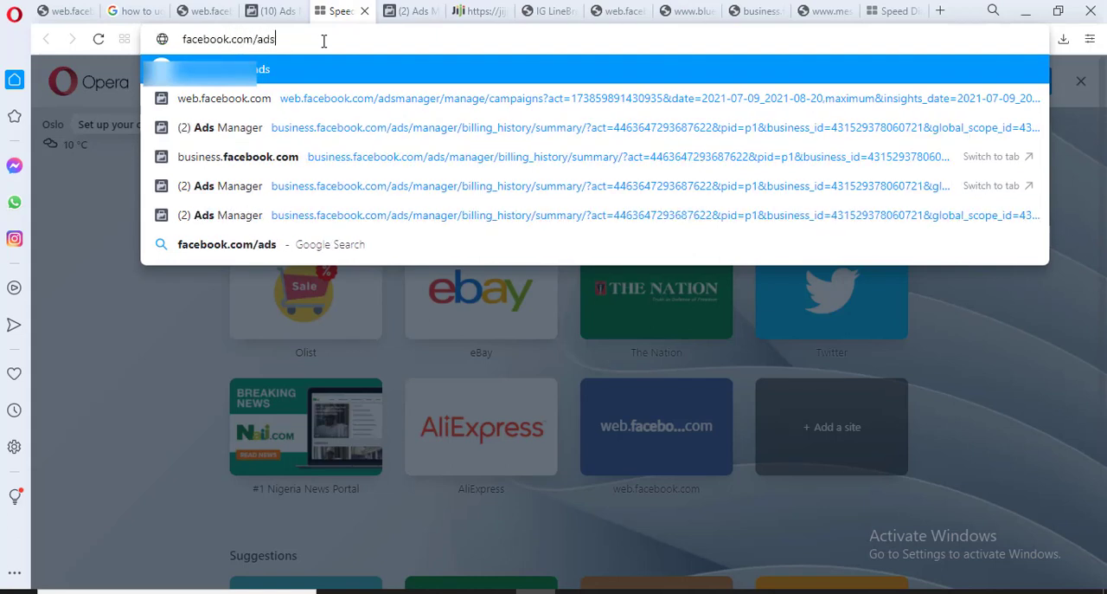
text(manager)
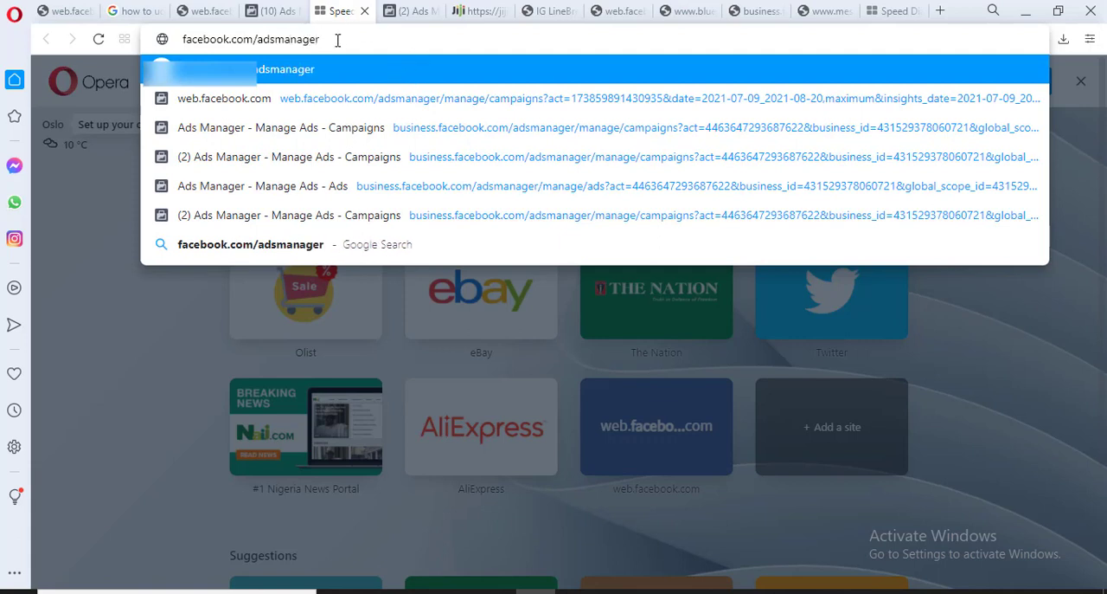
click(514, 131)
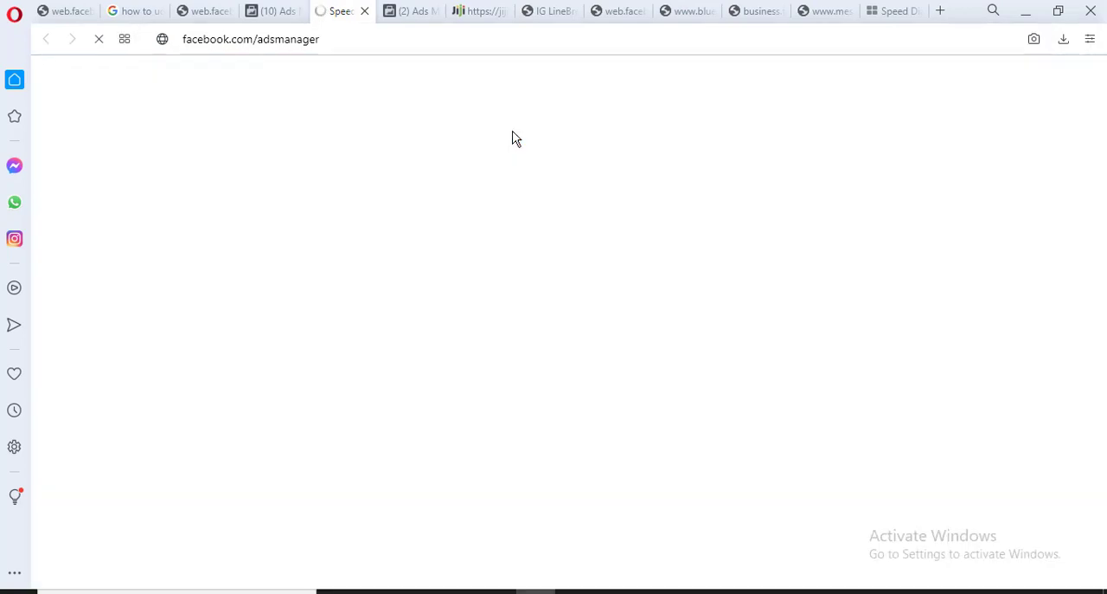
Return to the original Campaigns page, bring up the Notepad notes and examine the Campaign, Adset and Ads outline from its beginning
click(293, 17)
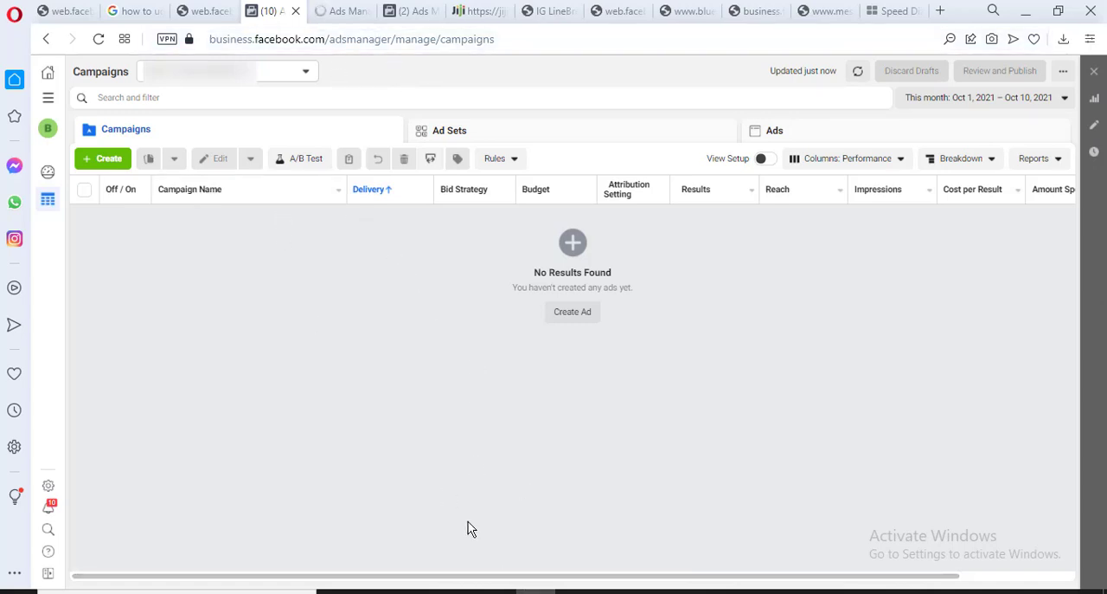
click(651, 591)
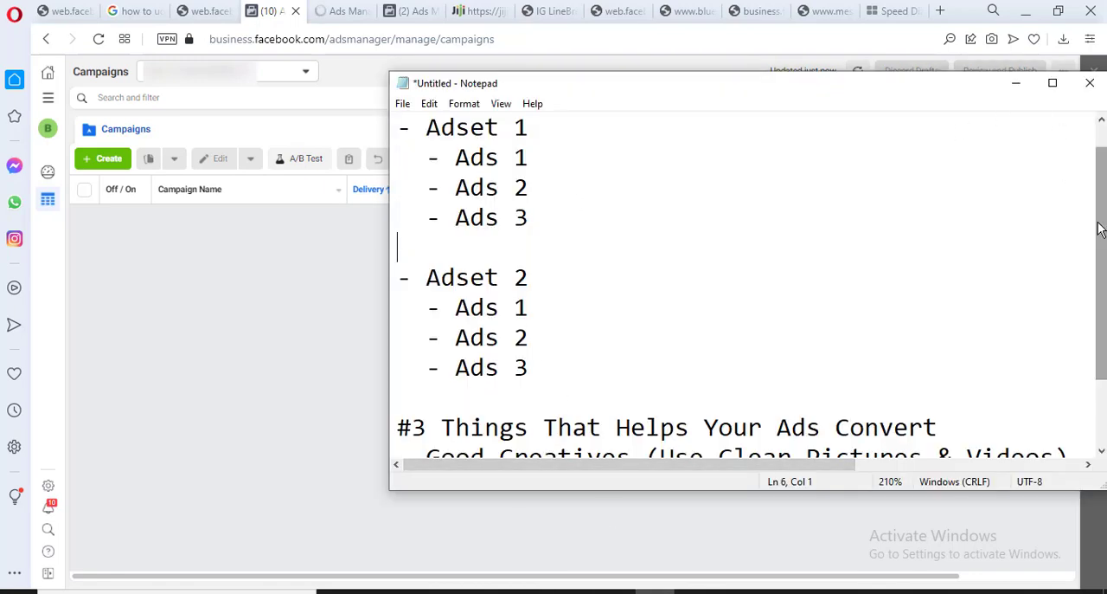
drag(1098, 227, 1099, 206)
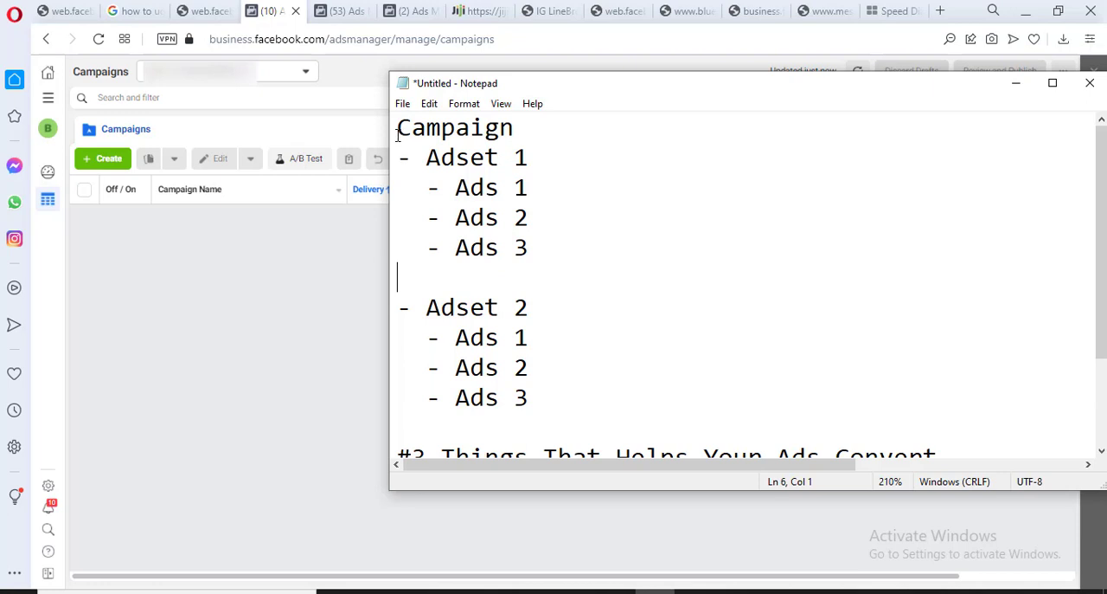
click(398, 131)
drag(398, 131, 526, 134)
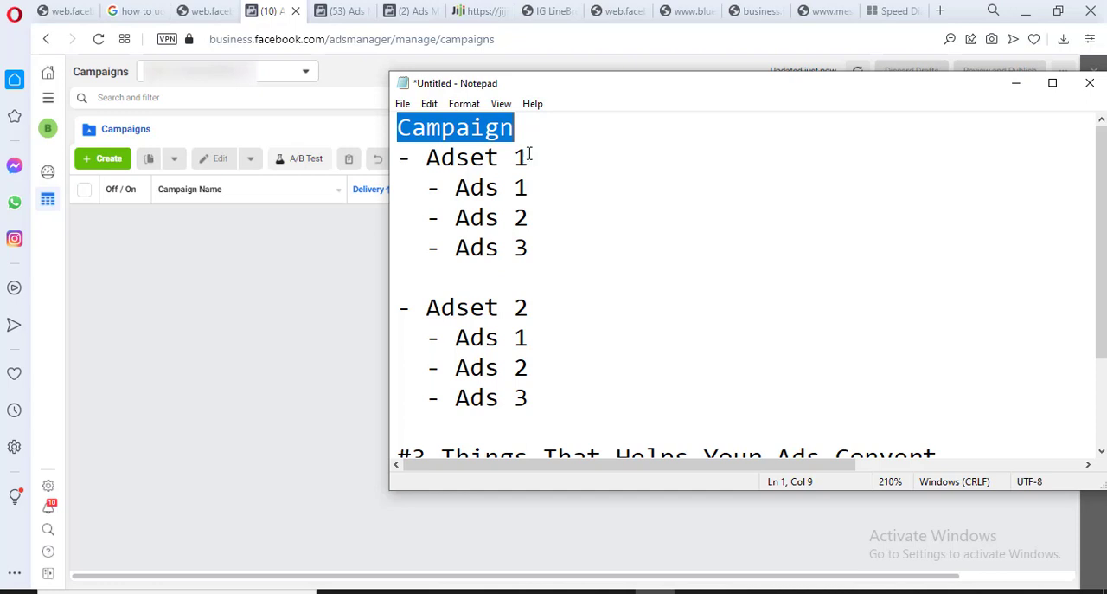
drag(530, 155, 426, 158)
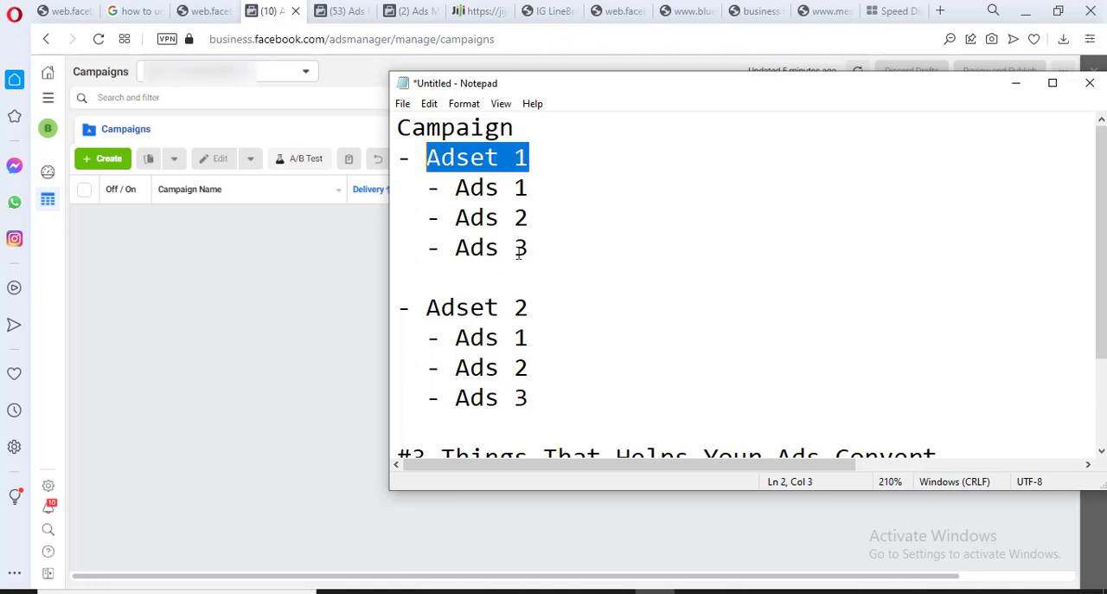
click(521, 132)
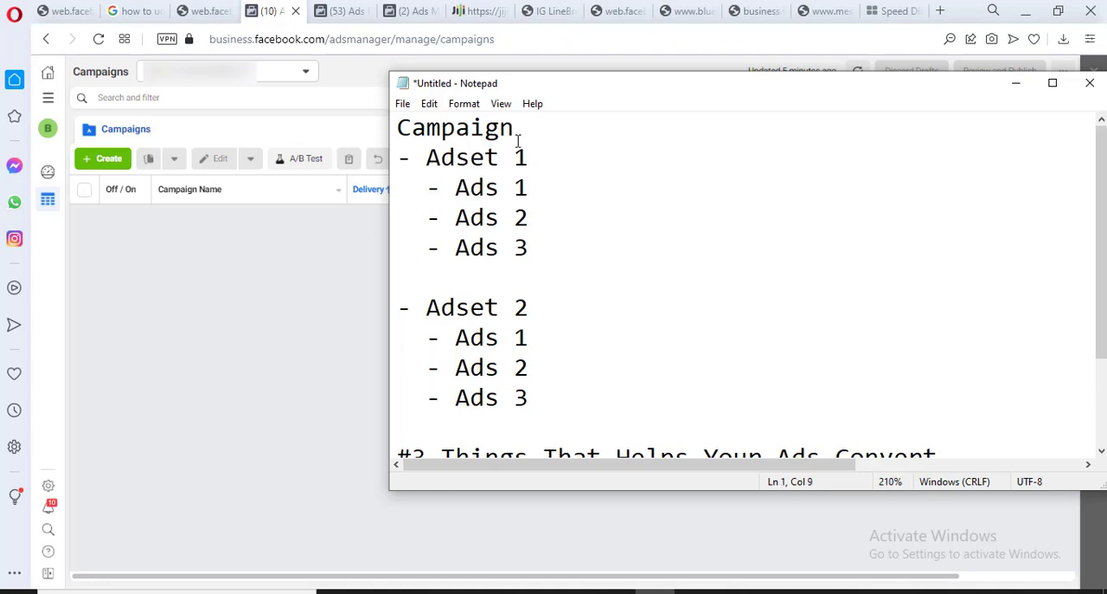
click(501, 158)
click(540, 299)
drag(455, 187, 503, 187)
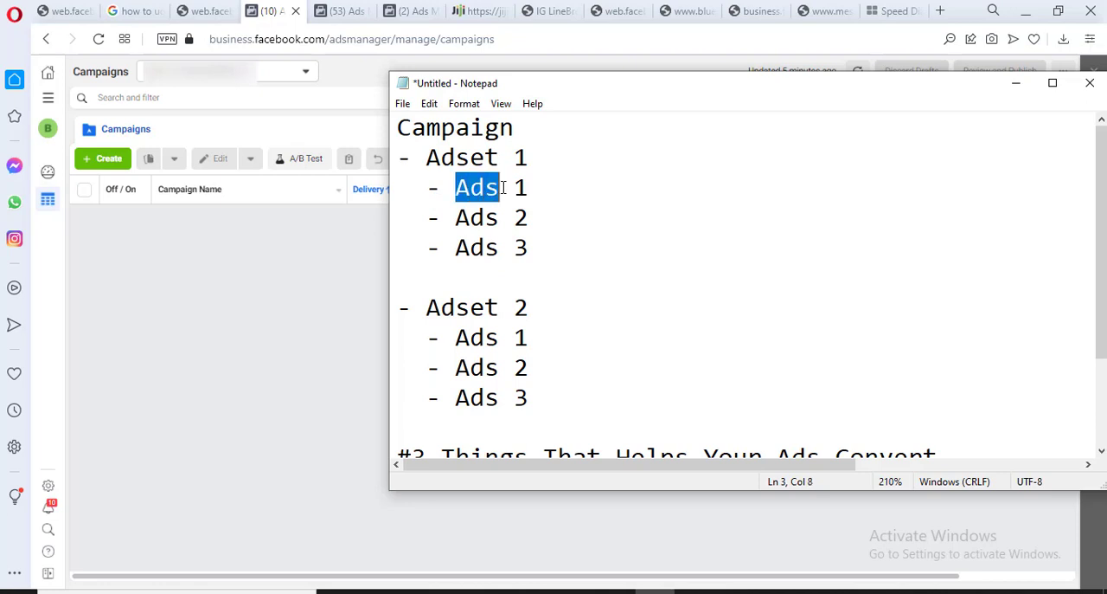
Insert a new line reading "Campaign" above the existing outline in the notes
click(406, 129)
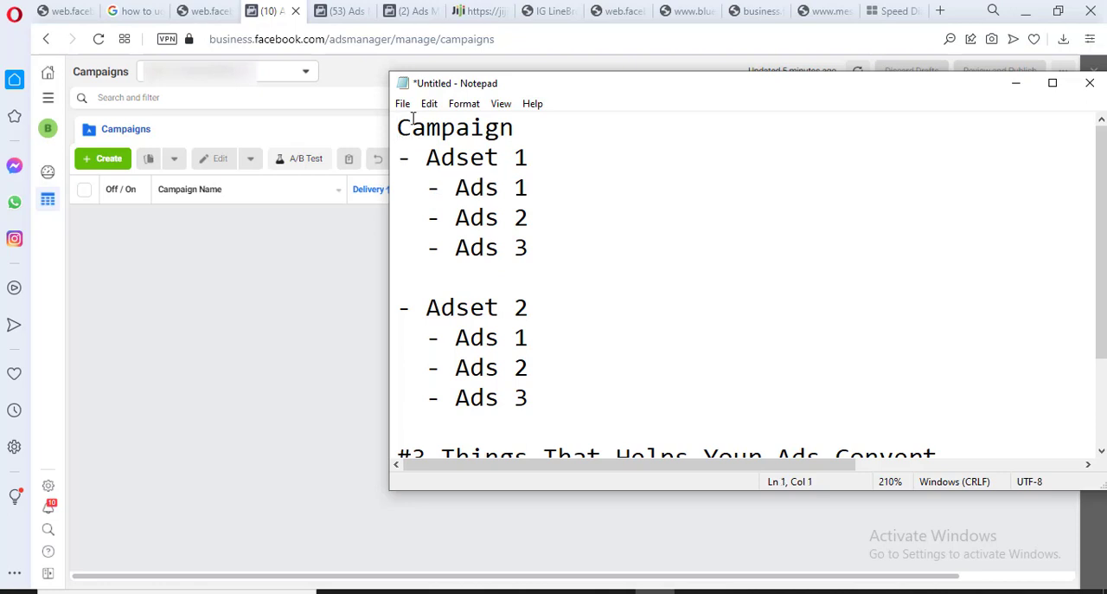
key(Return)
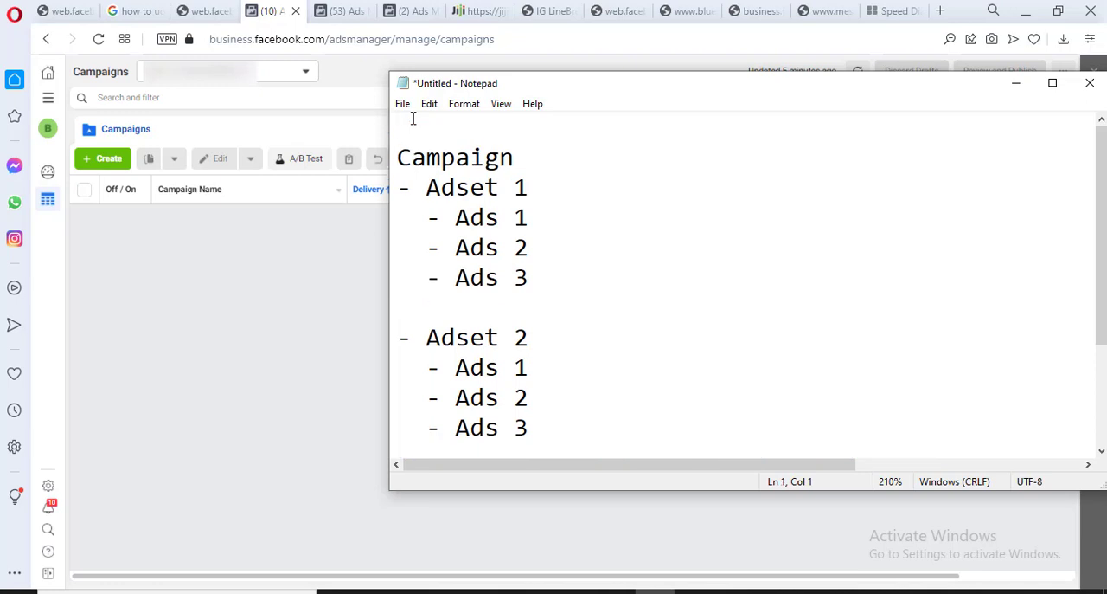
text(ampaign)
key(Left)
key(Left)
key(Left)
key(Left)
key(Left)
key(Left)
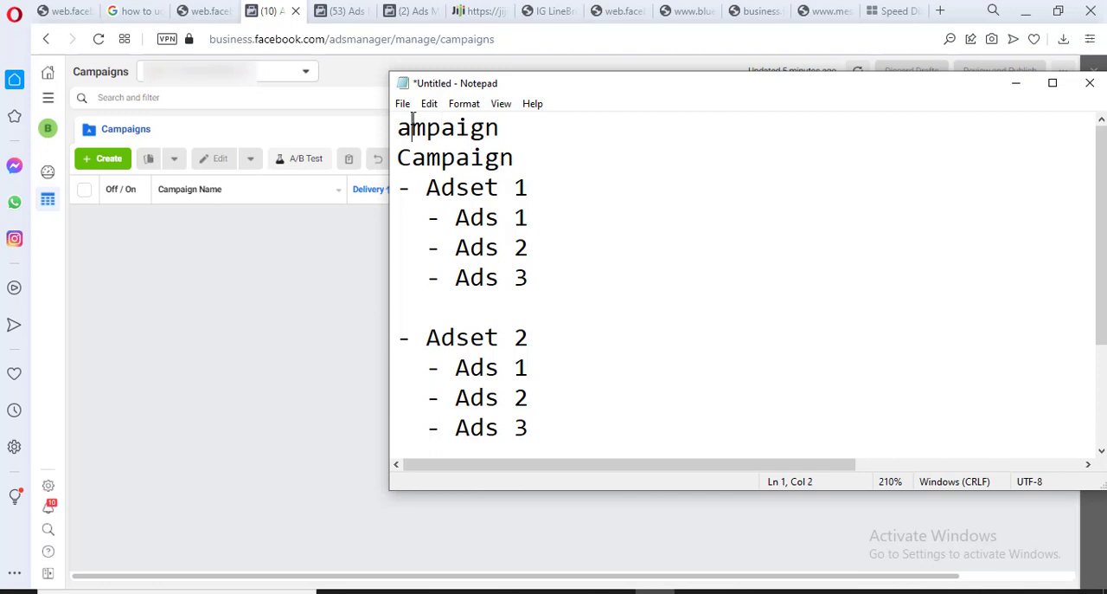
key(Left)
text(C)
key(Right)
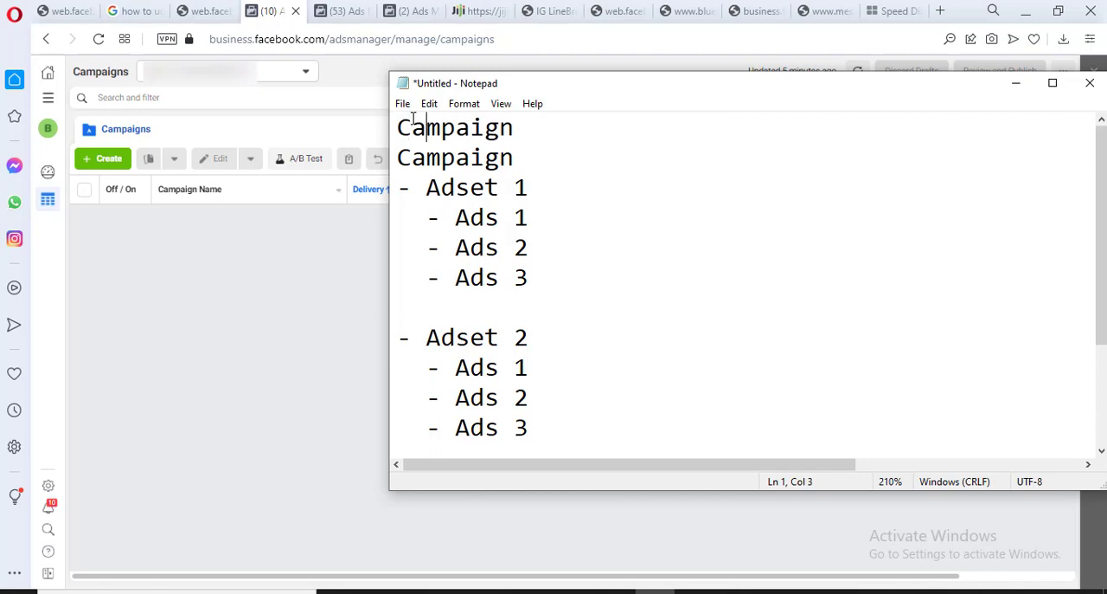
Extend the first line of the notes to read "Campaign = Adset = Ads"
key(Right)
key(Right)
key(Right)
key(Right)
key(Right)
key(Right)
text(+)
key(BackSpace)
text(= Adse)
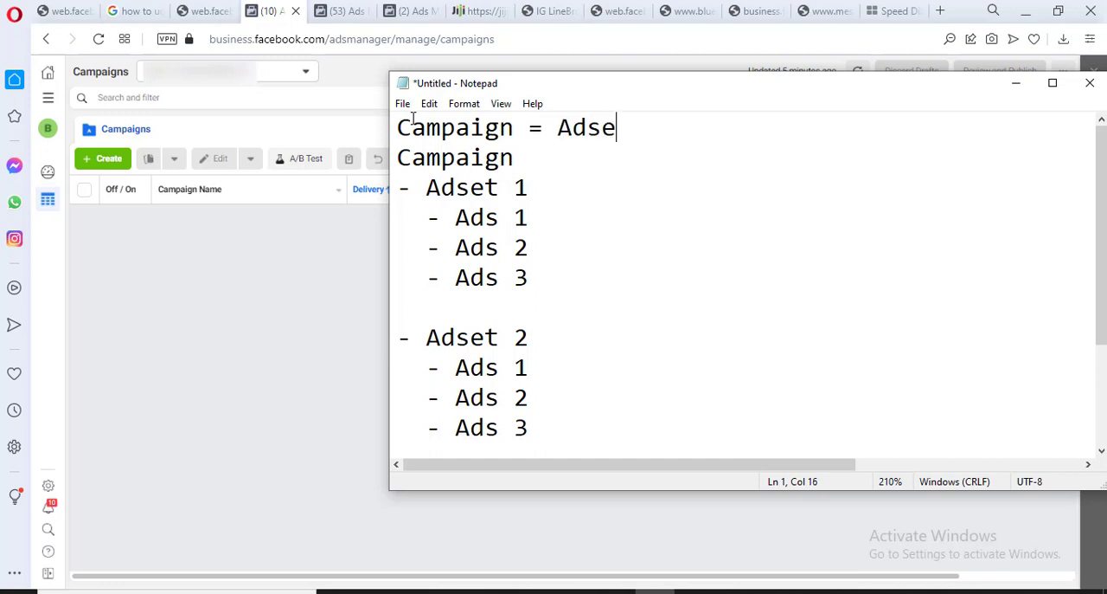
text(t = Ads)
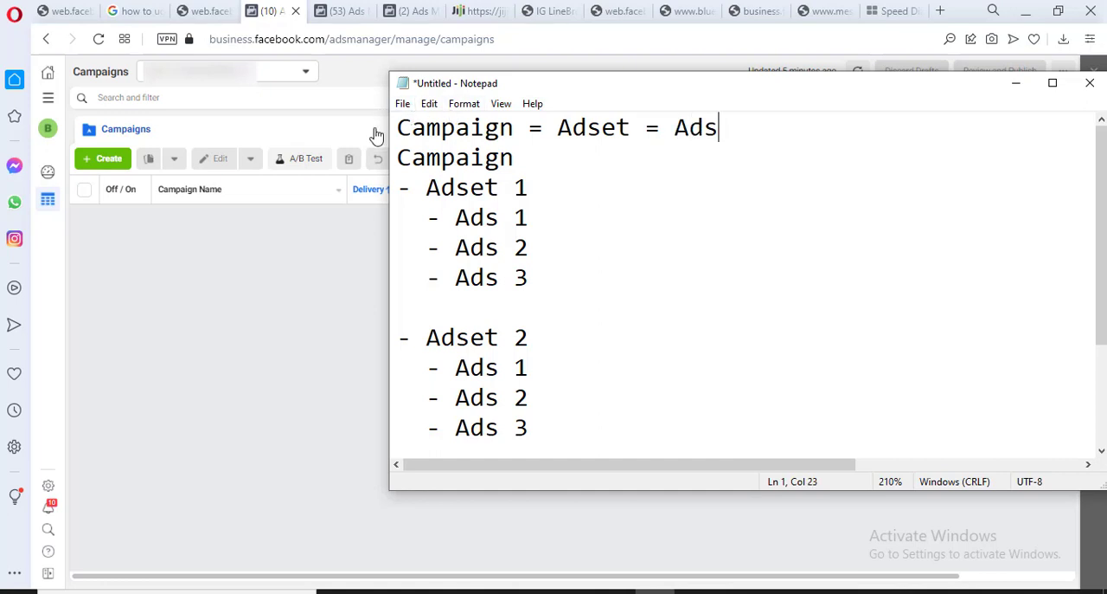
Review the "Campaign = Adset = Ads" line and the Adset 1 and Adset 2 entries, highlighting each in turn
click(398, 126)
drag(399, 128, 722, 127)
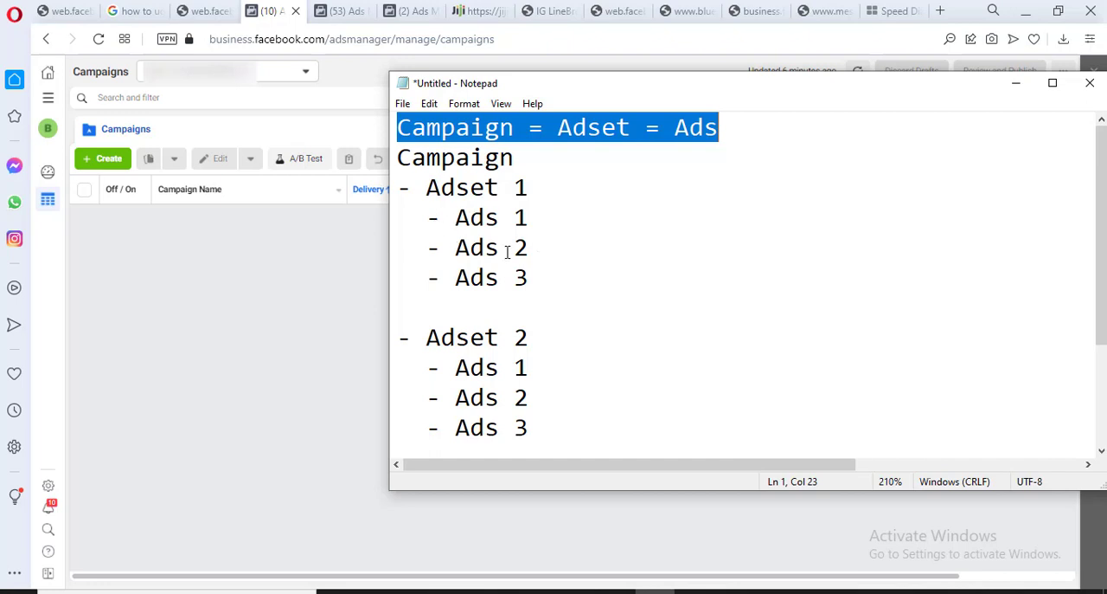
drag(426, 186, 517, 187)
click(528, 187)
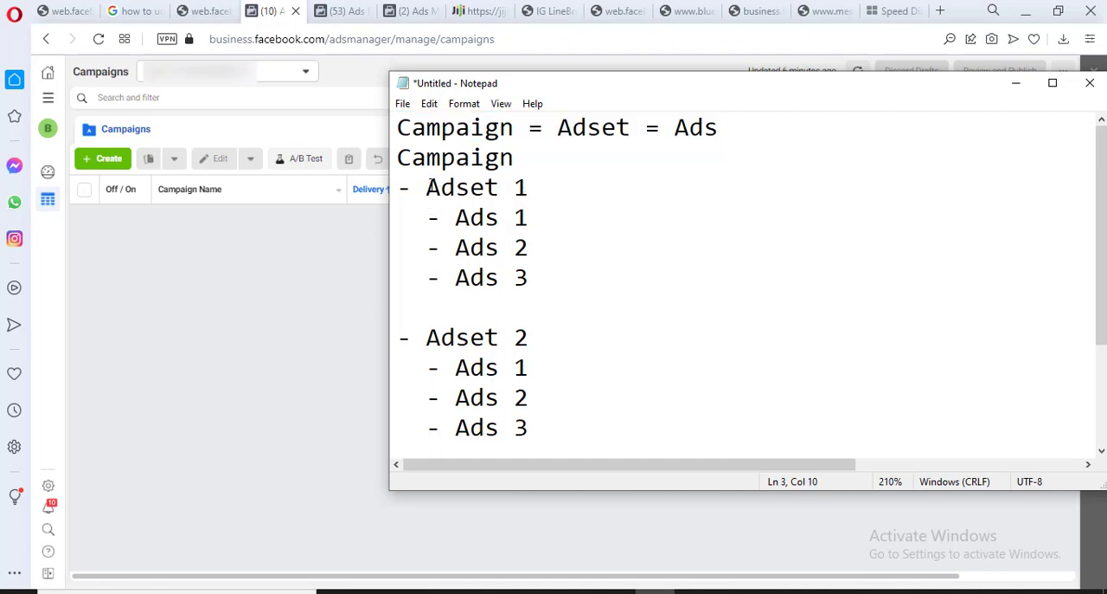
drag(427, 187, 528, 187)
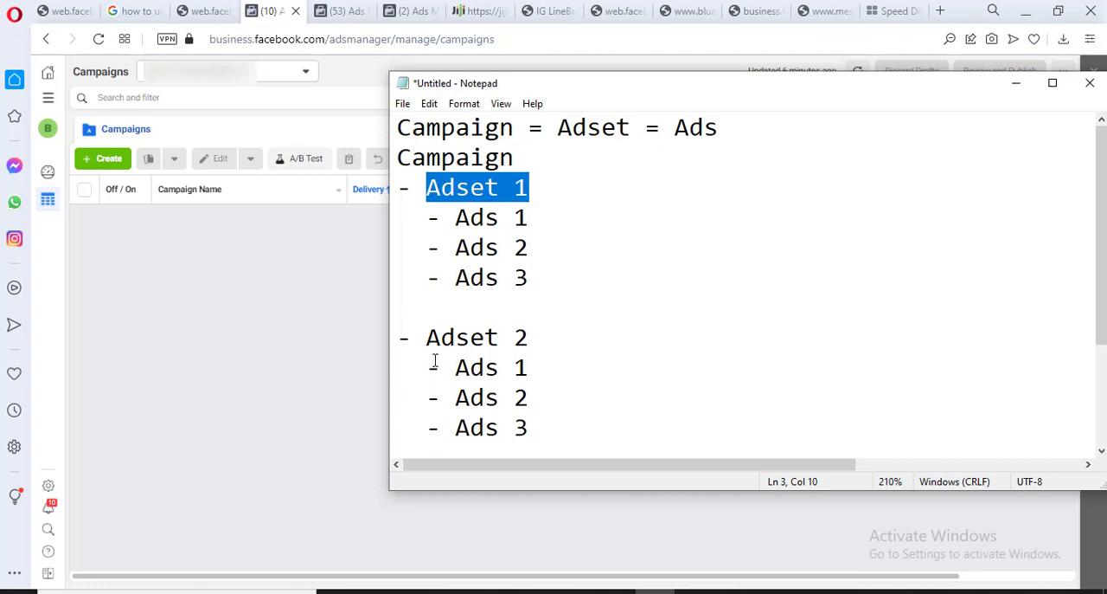
drag(426, 338, 527, 338)
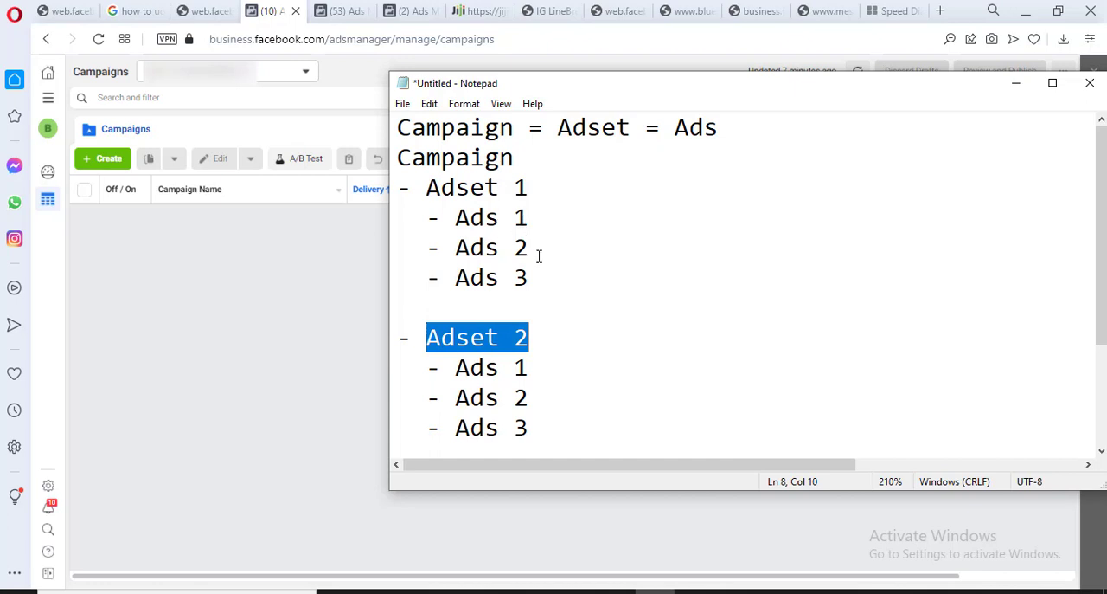
click(540, 341)
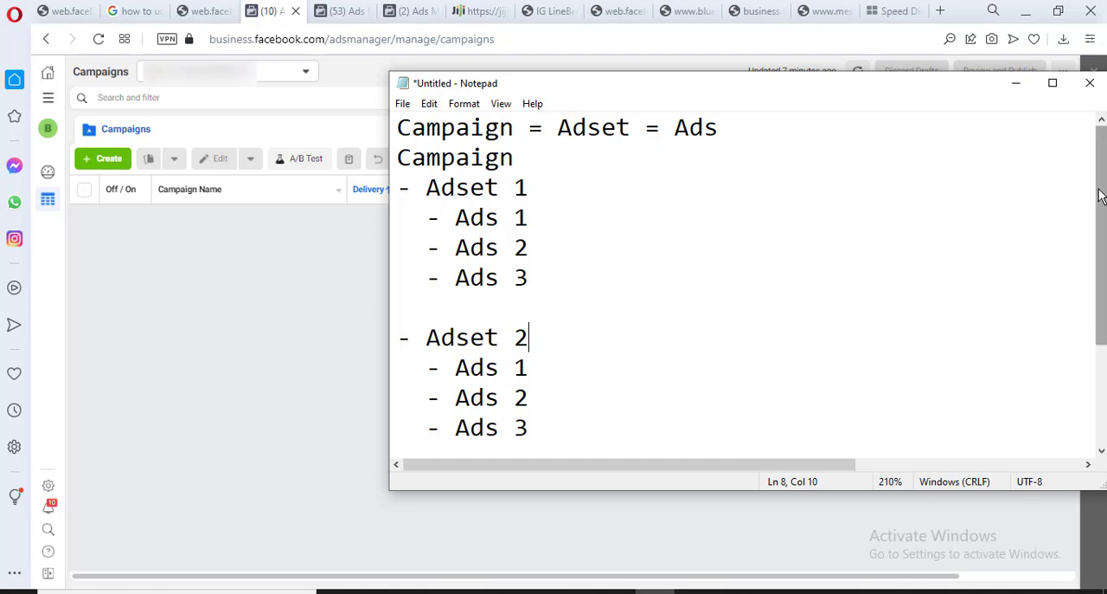
Read the full "#3 Things That Helps Your Ads Convert" list in the notes, including the long Mouthwatering Offer line
drag(1099, 199, 1100, 304)
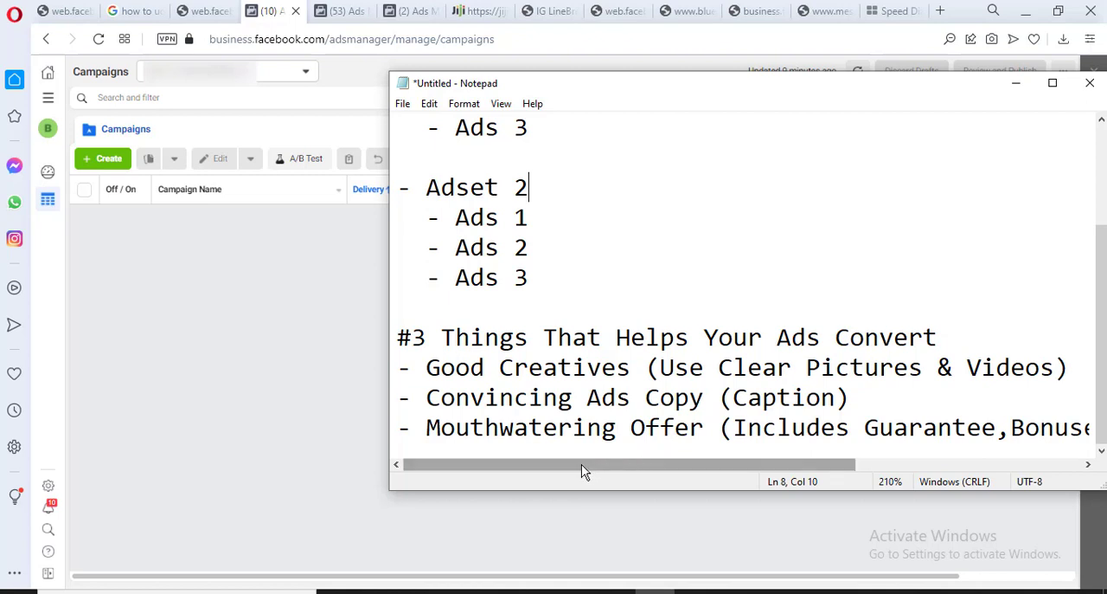
drag(581, 464, 603, 467)
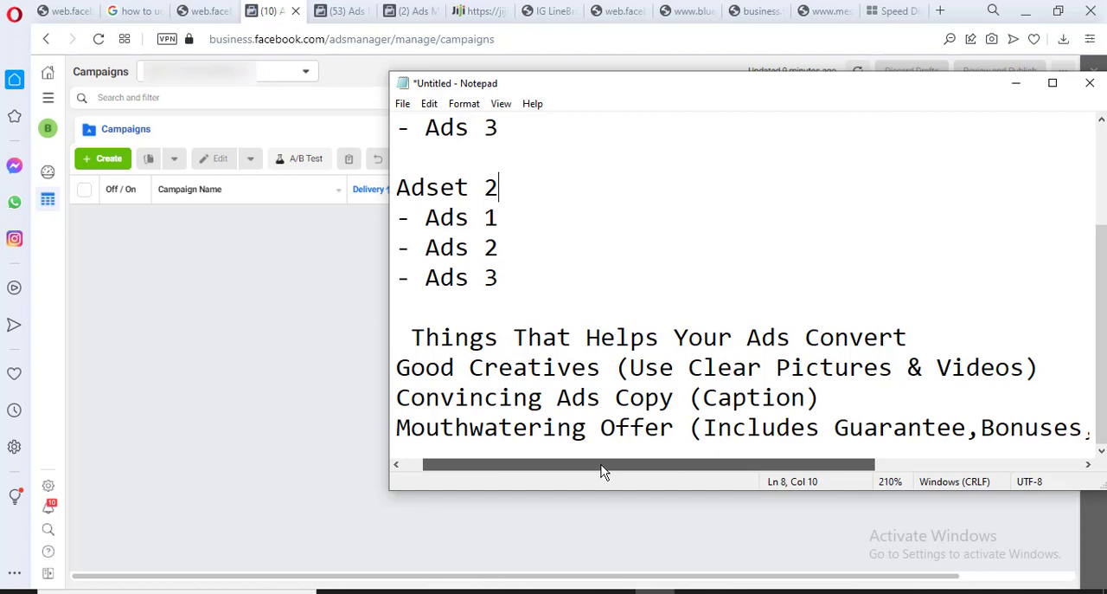
drag(603, 467, 758, 470)
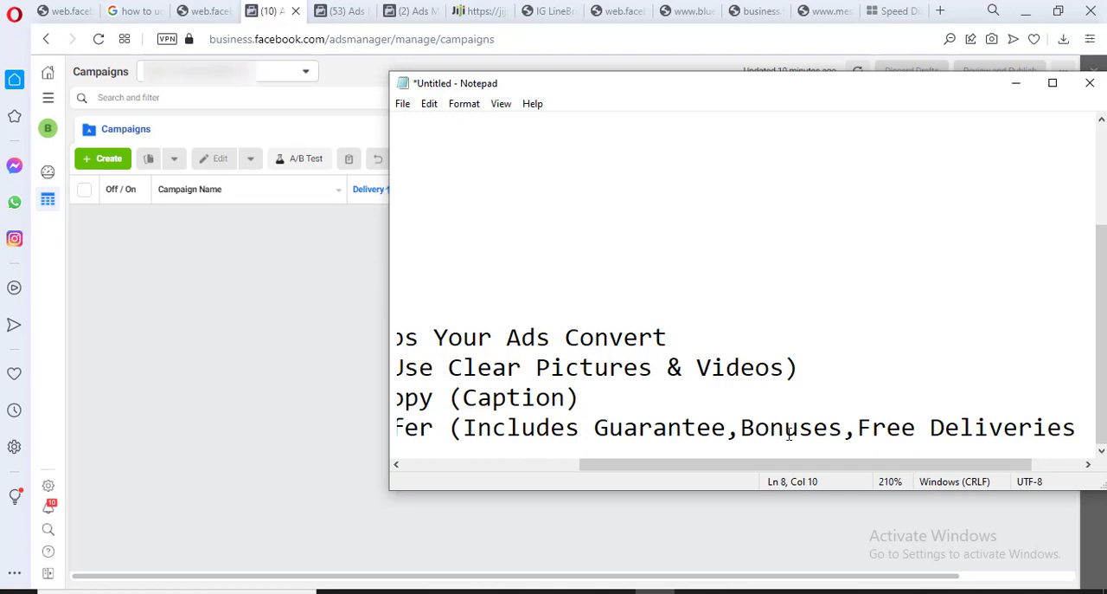
drag(849, 465, 898, 465)
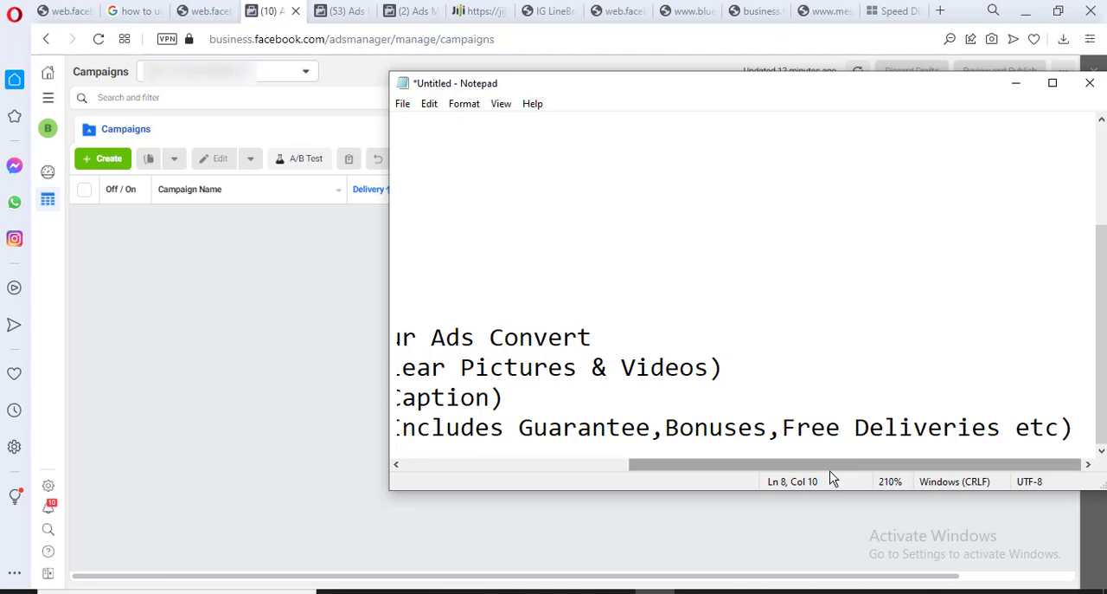
drag(831, 476, 605, 467)
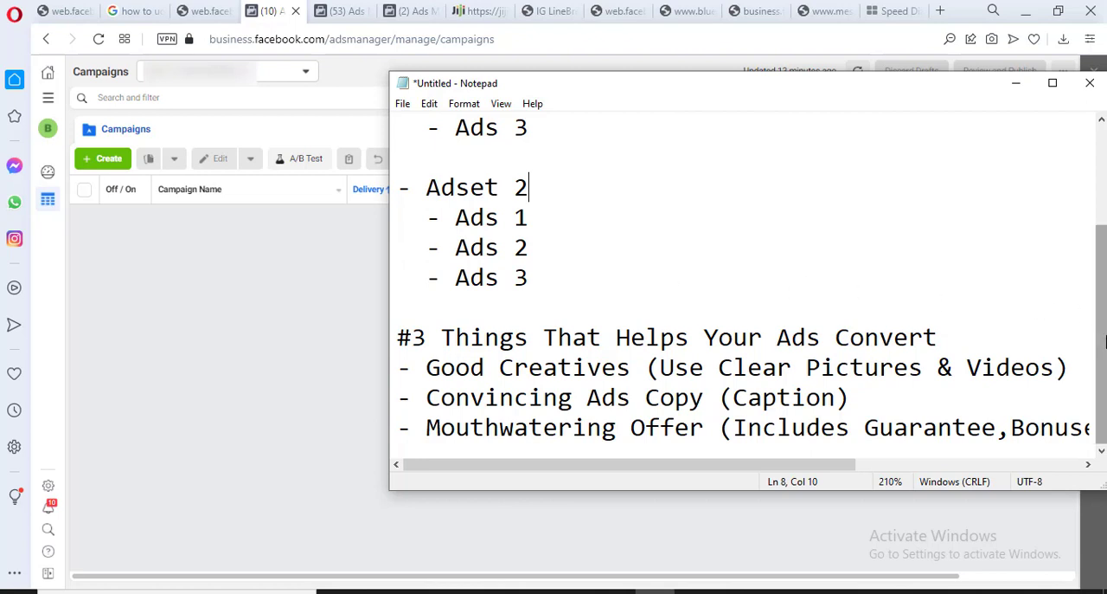
drag(1101, 317, 1074, 133)
Minimize the notes and view the Aliver Bioactive Hemp beard oil listing on Jiji in the browser
click(1021, 87)
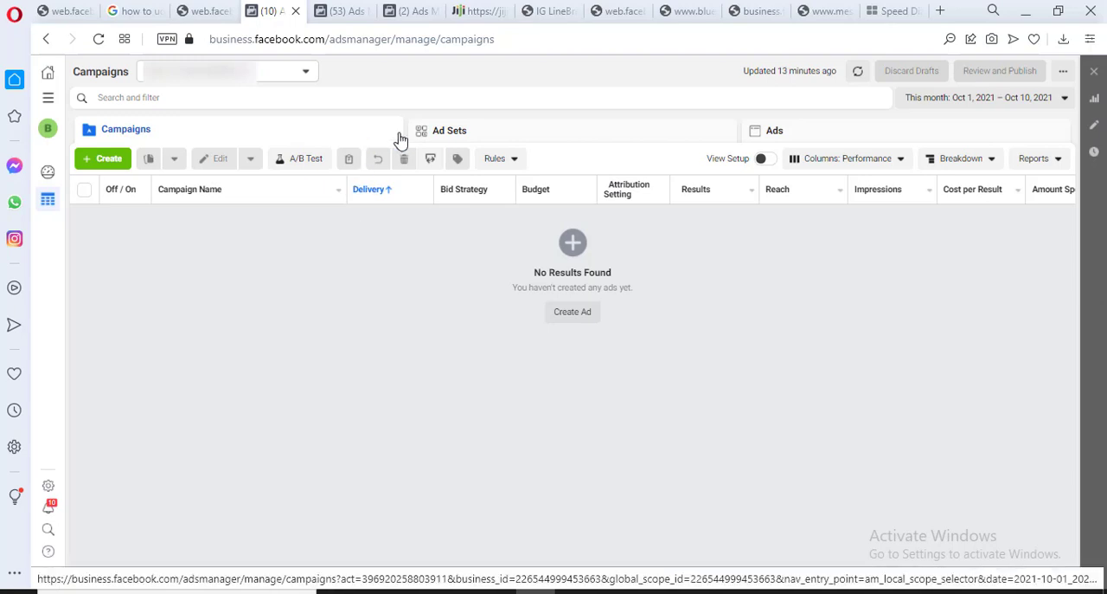
click(475, 10)
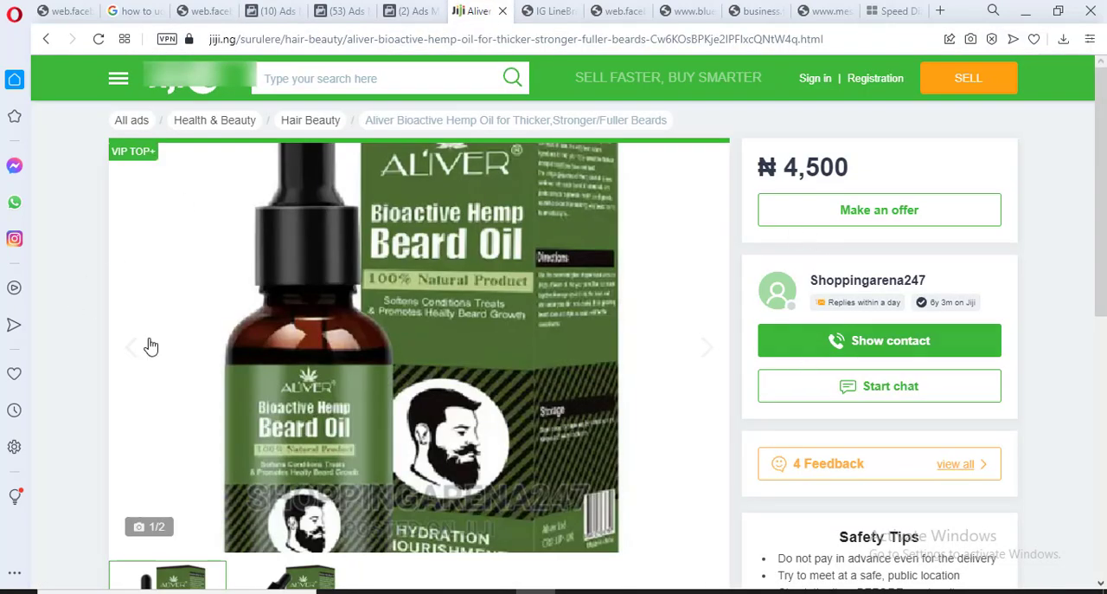
mouse_move(1100, 139)
mouse_down()
mouse_move(1100, 161)
mouse_move(1099, 147)
mouse_up()
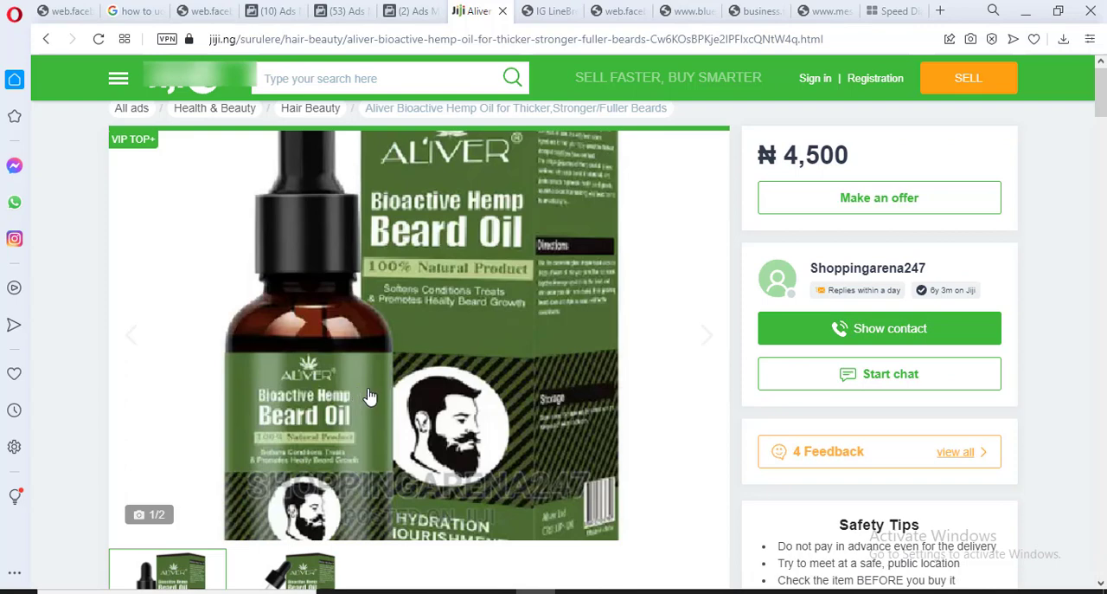
Switch back to the newly loaded Ads Manager page that lists the existing campaigns
click(407, 21)
click(351, 17)
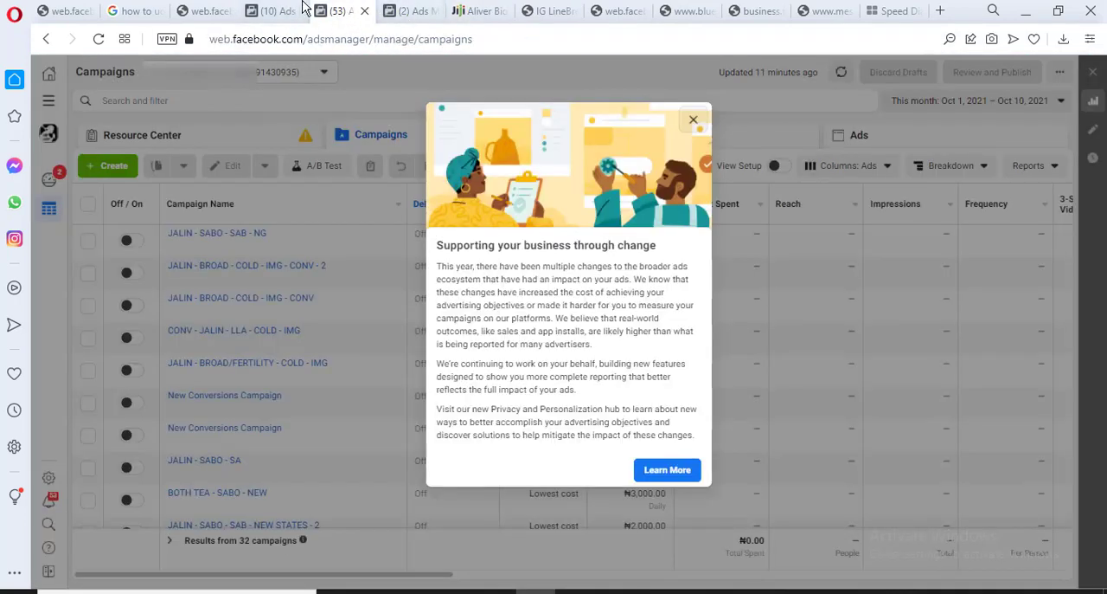
Switch to the Ads Manager page of the account without campaigns and enter facebook.com/adsmanager as the address without loading it
click(278, 11)
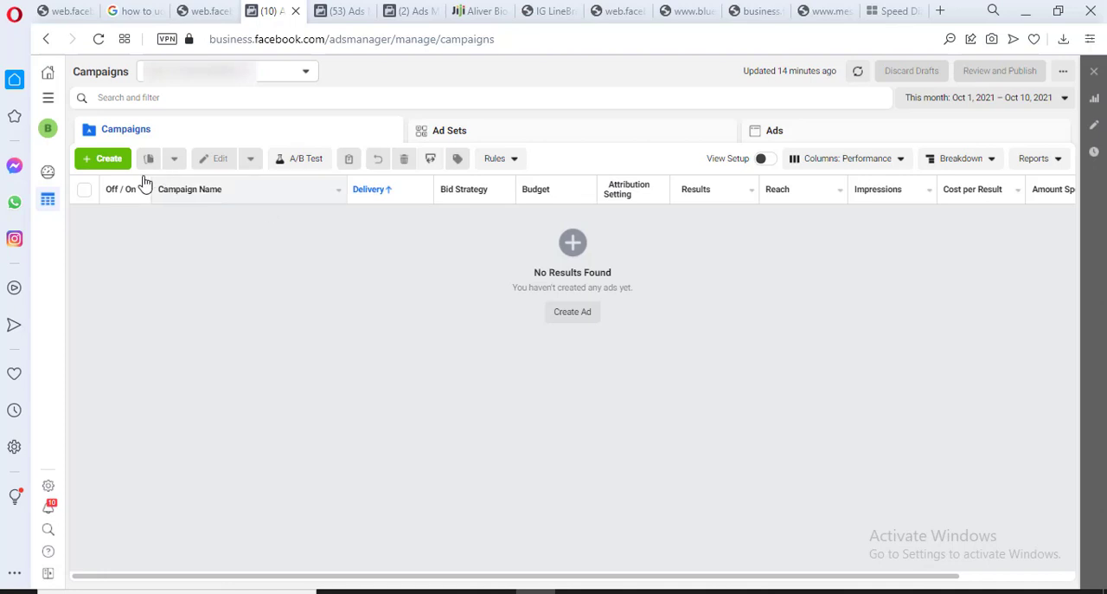
click(266, 49)
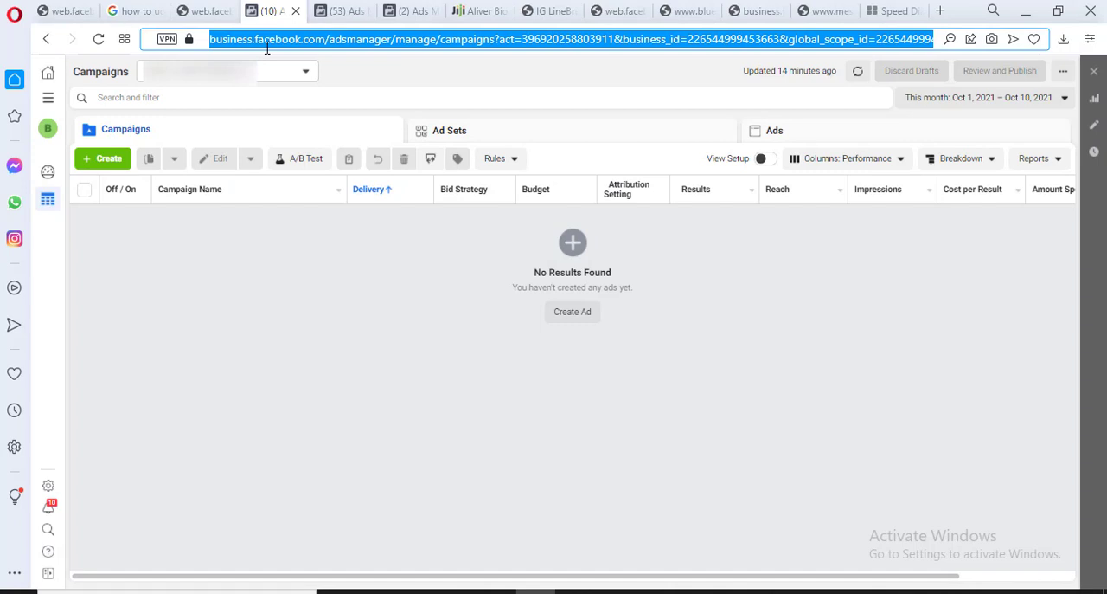
text(face)
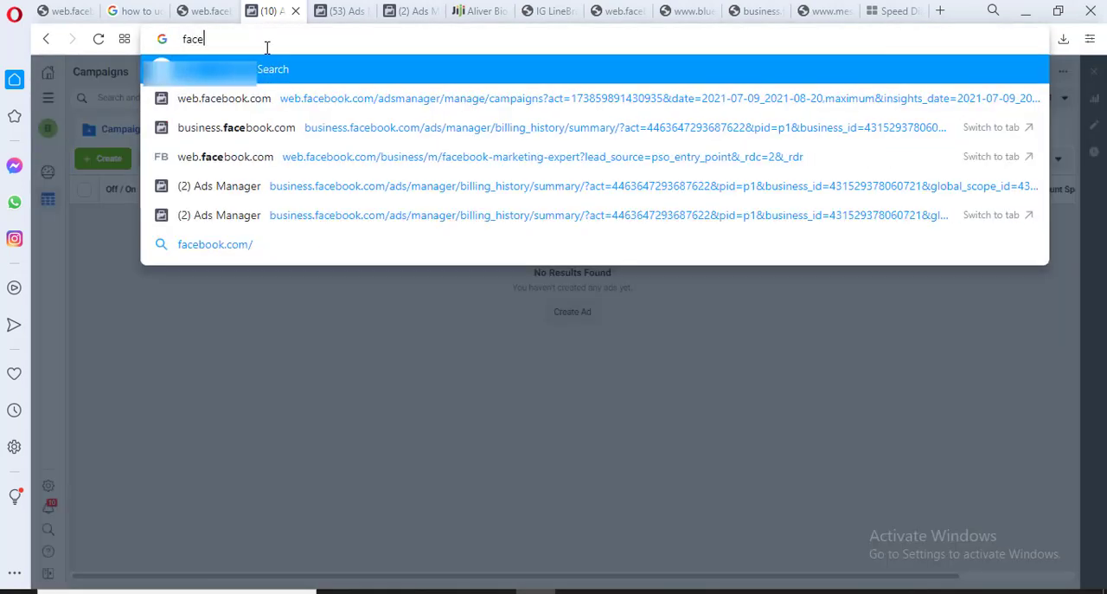
text(book.com)
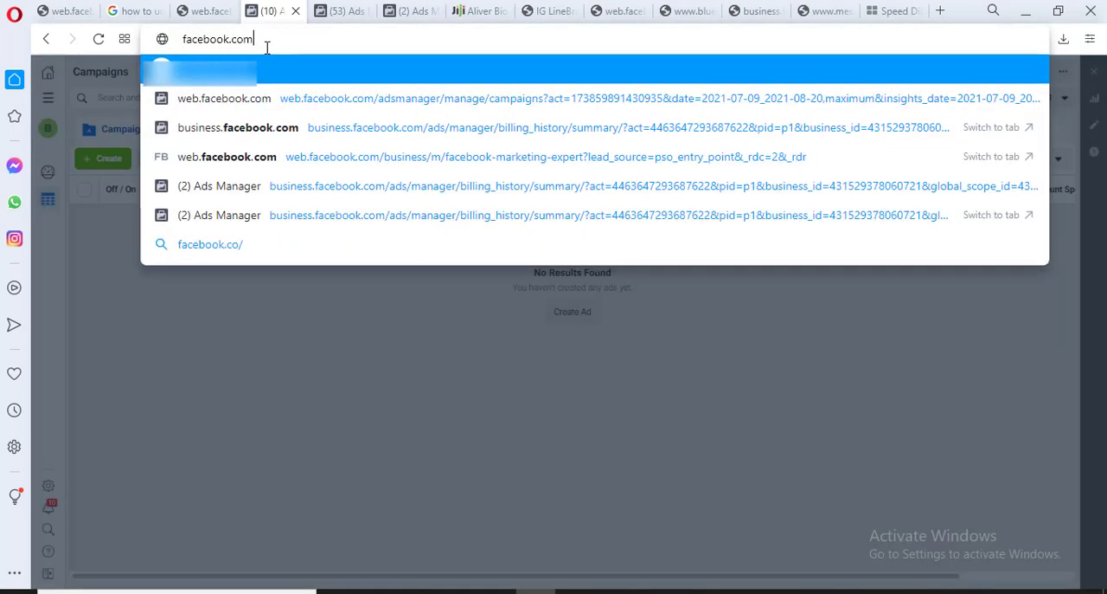
text(/adsma)
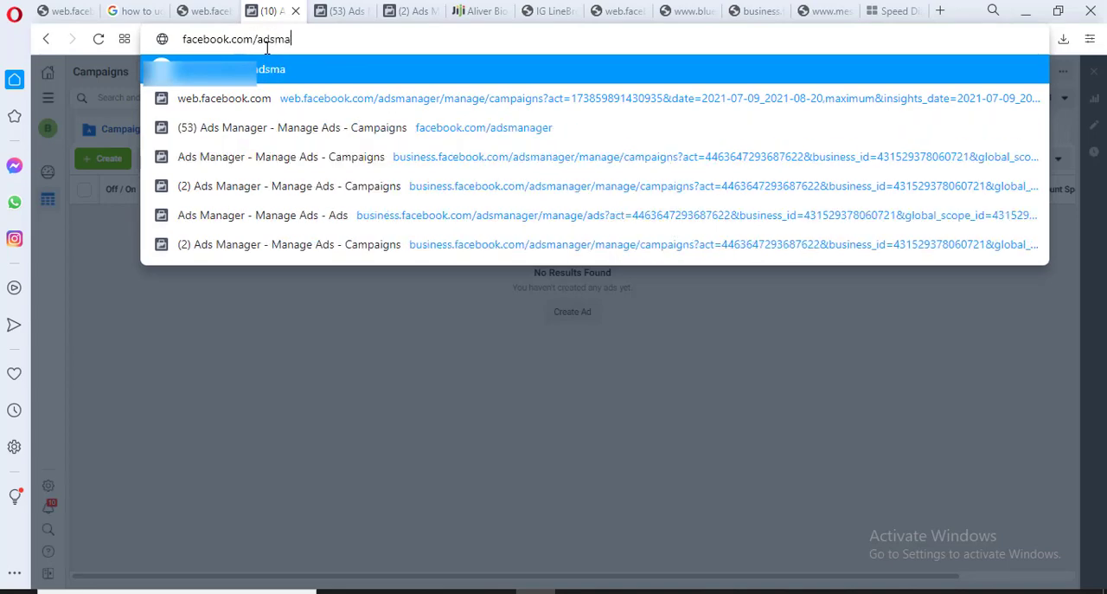
text(nager)
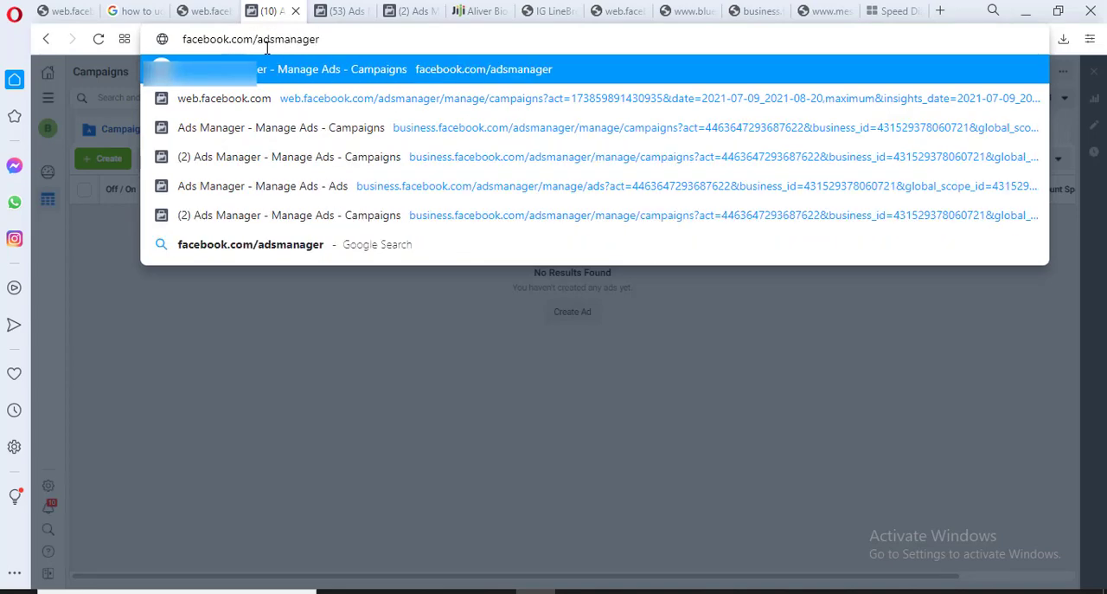
click(198, 382)
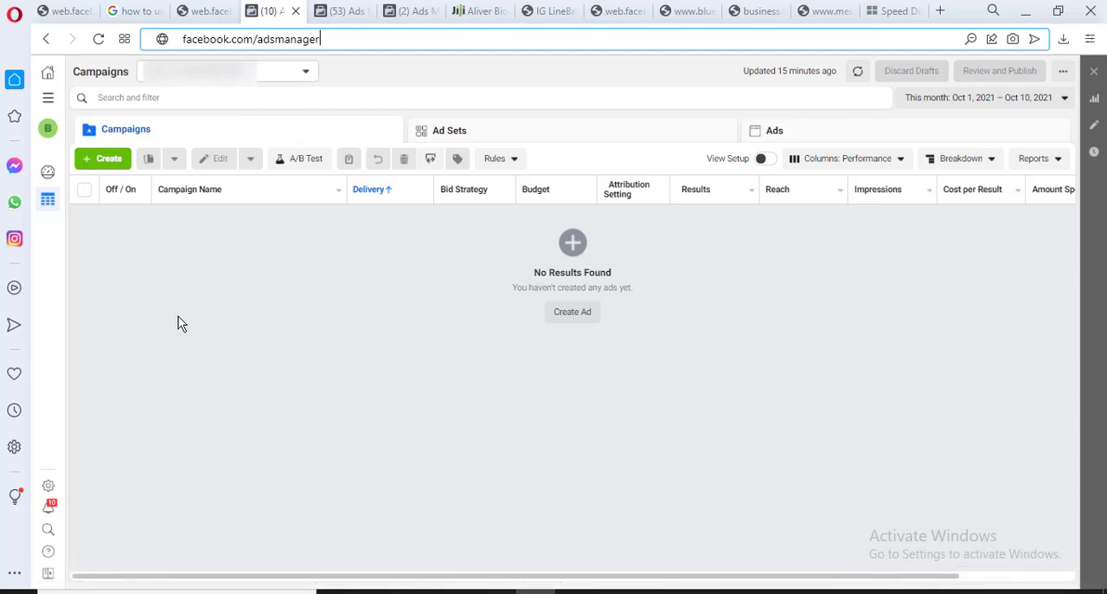
Create a new campaign with the Messages objective, looking over the other awareness and consideration objectives before continuing
click(102, 163)
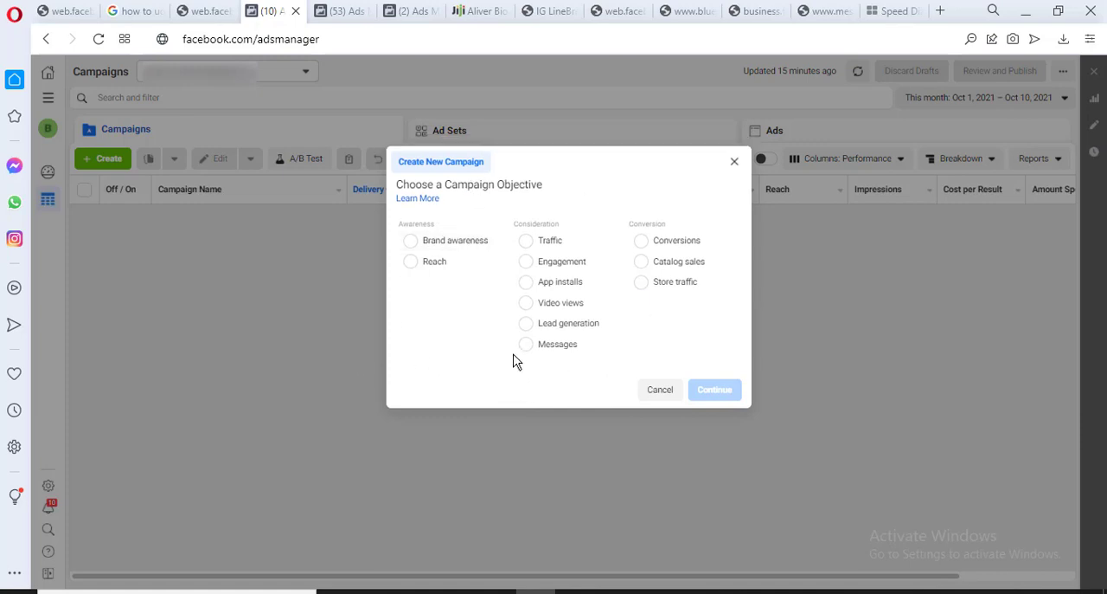
mouse_move(500, 271)
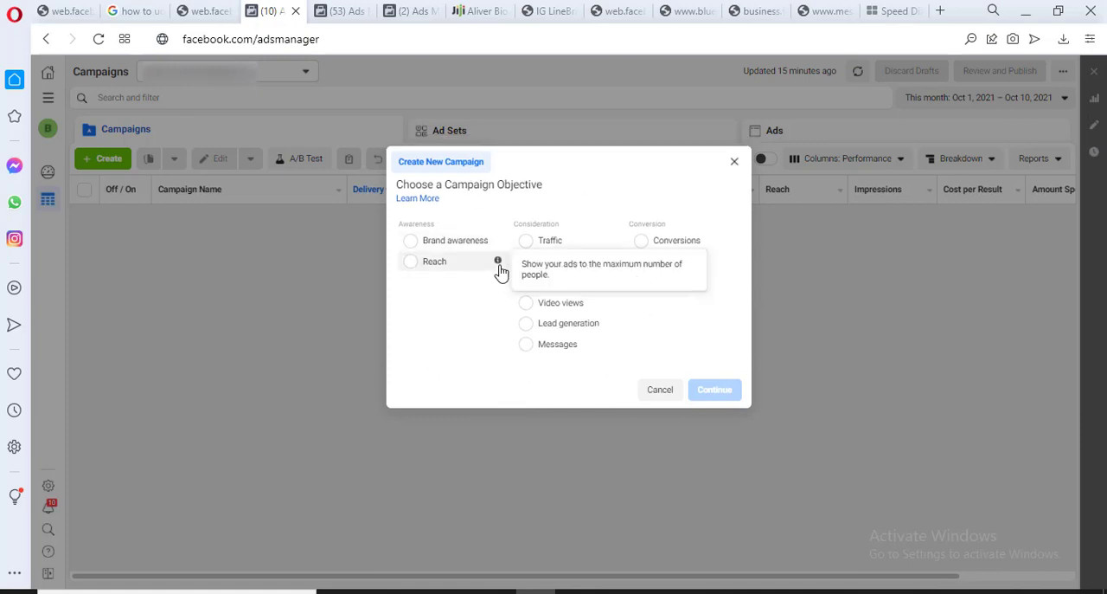
click(557, 345)
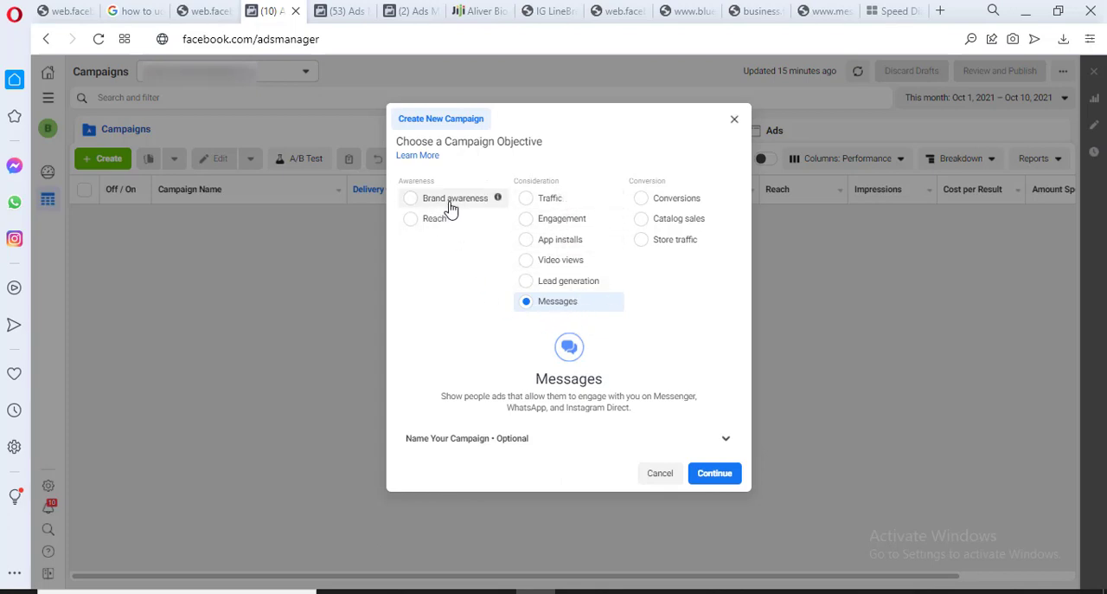
mouse_move(497, 197)
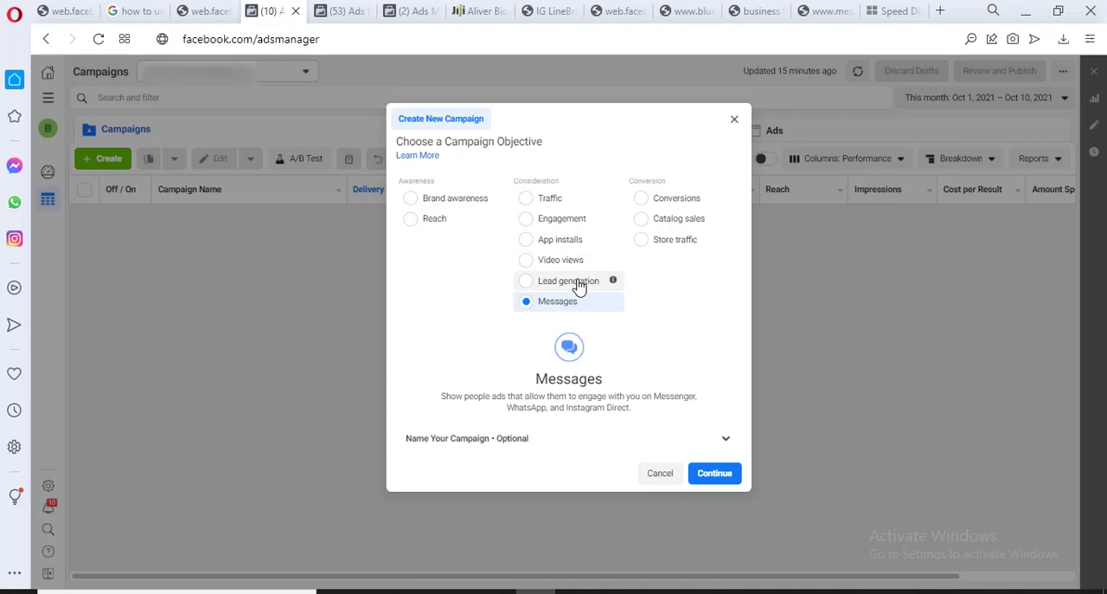
mouse_move(619, 287)
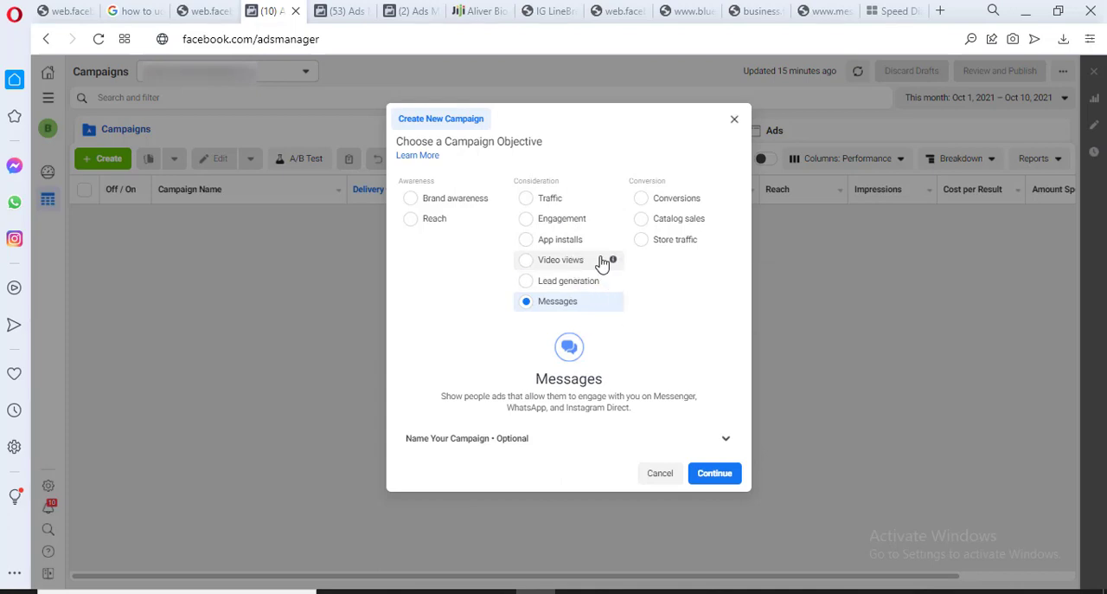
mouse_move(611, 264)
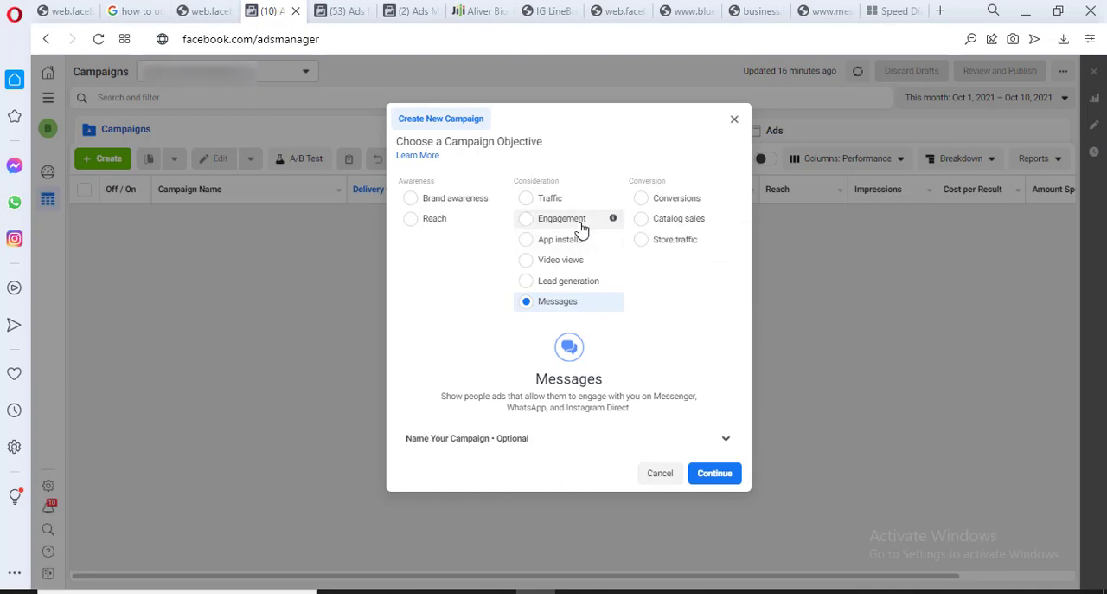
mouse_move(610, 225)
mouse_move(617, 203)
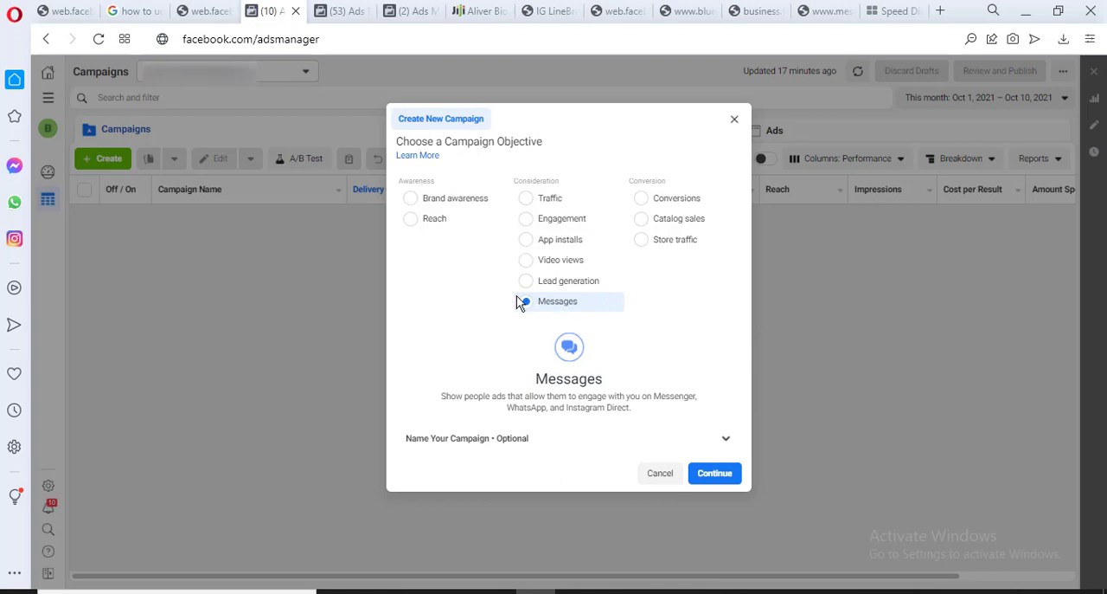
mouse_move(546, 301)
click(718, 474)
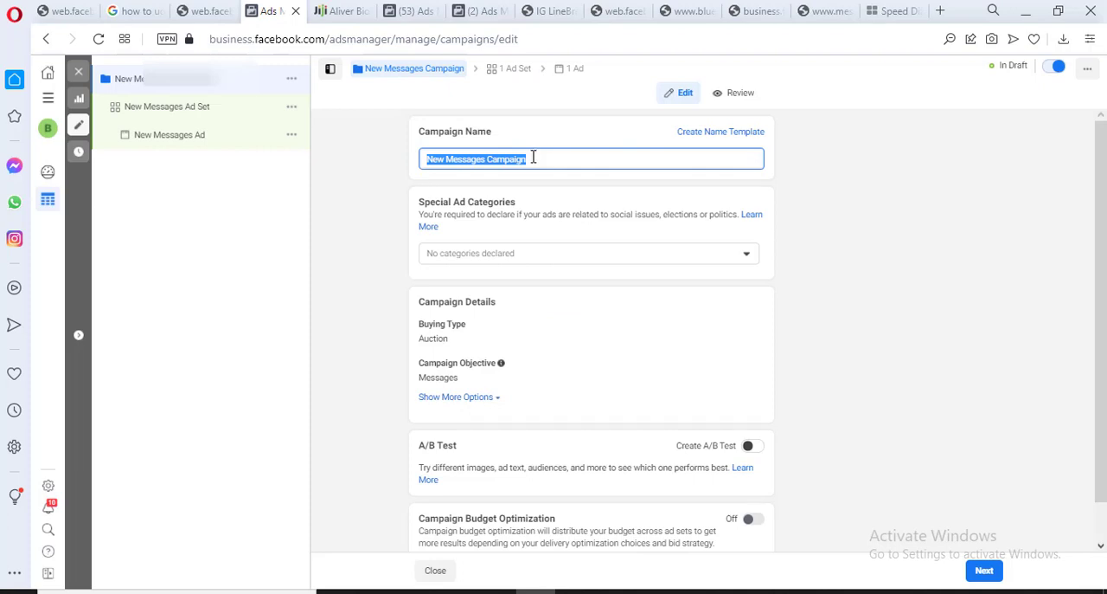
Name the campaign Beard Oil and turn on Campaign Budget Optimization
text(Beard Oil)
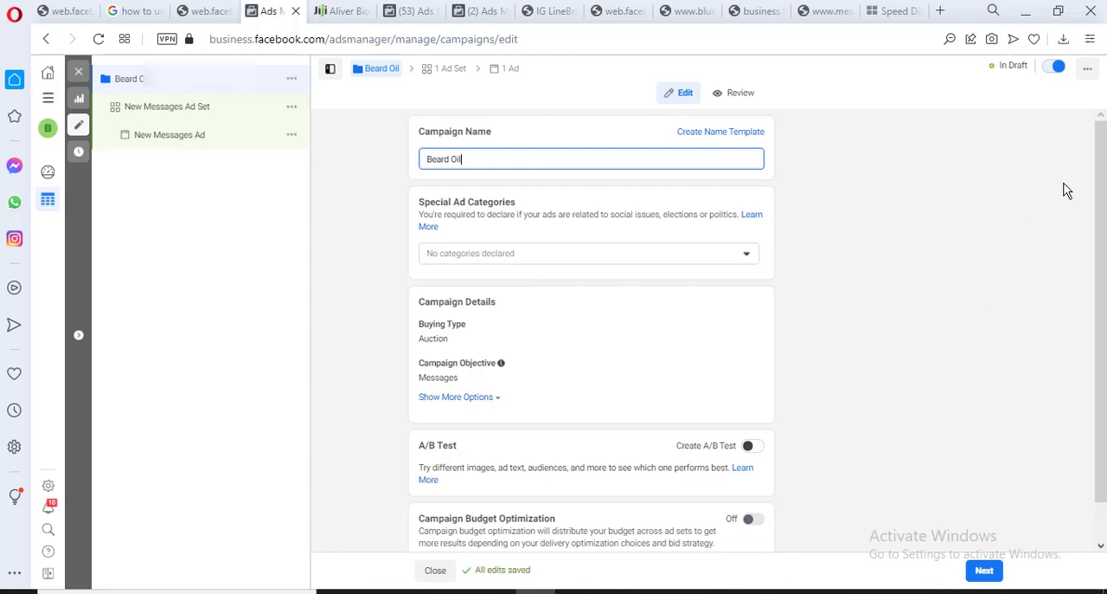
scroll(1104, 191, down, 1)
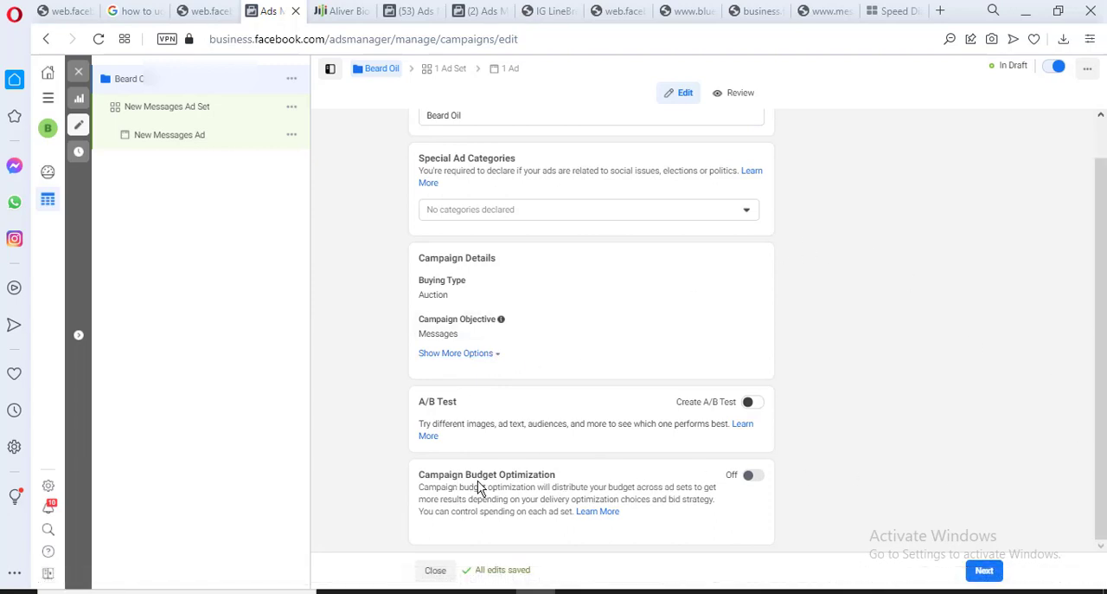
click(749, 477)
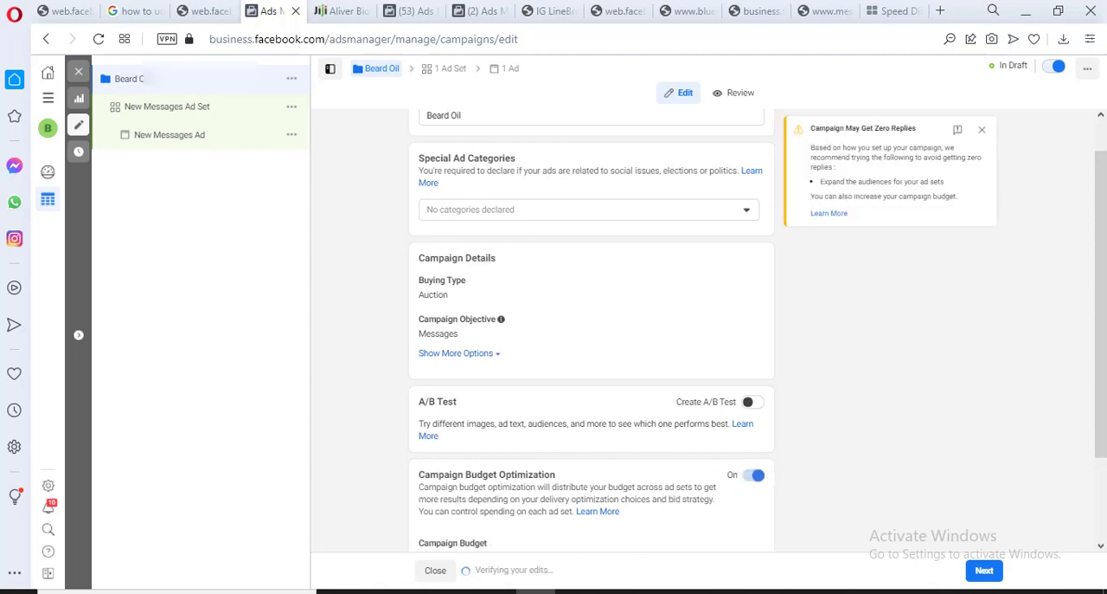
scroll(1099, 294, down, 3)
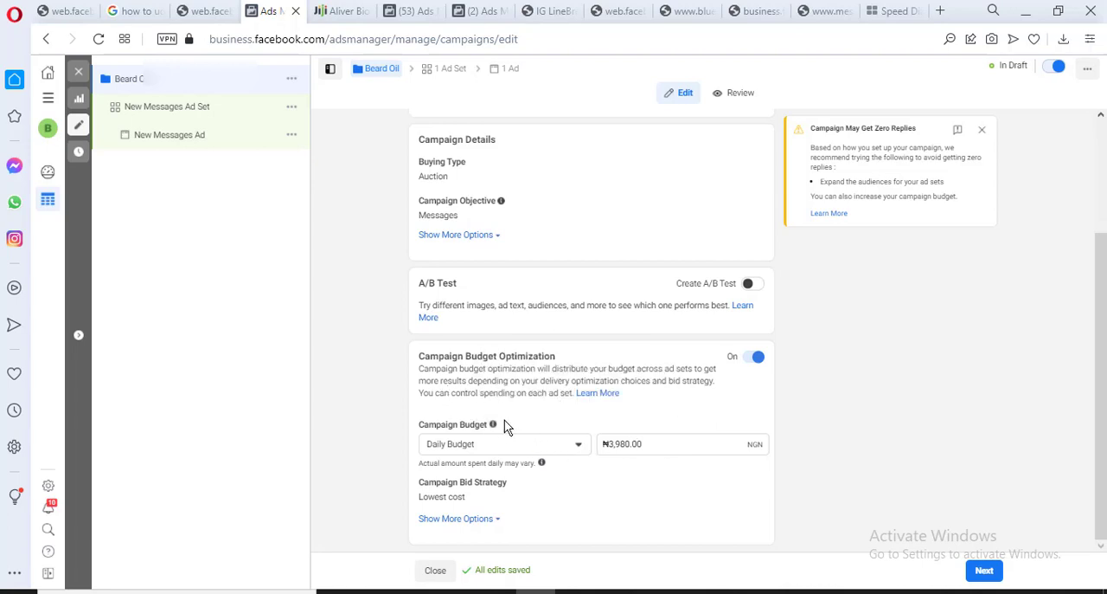
Look back at the Campaign, Adset and Ads outline in the Notepad notes and return to the campaign settings
click(656, 590)
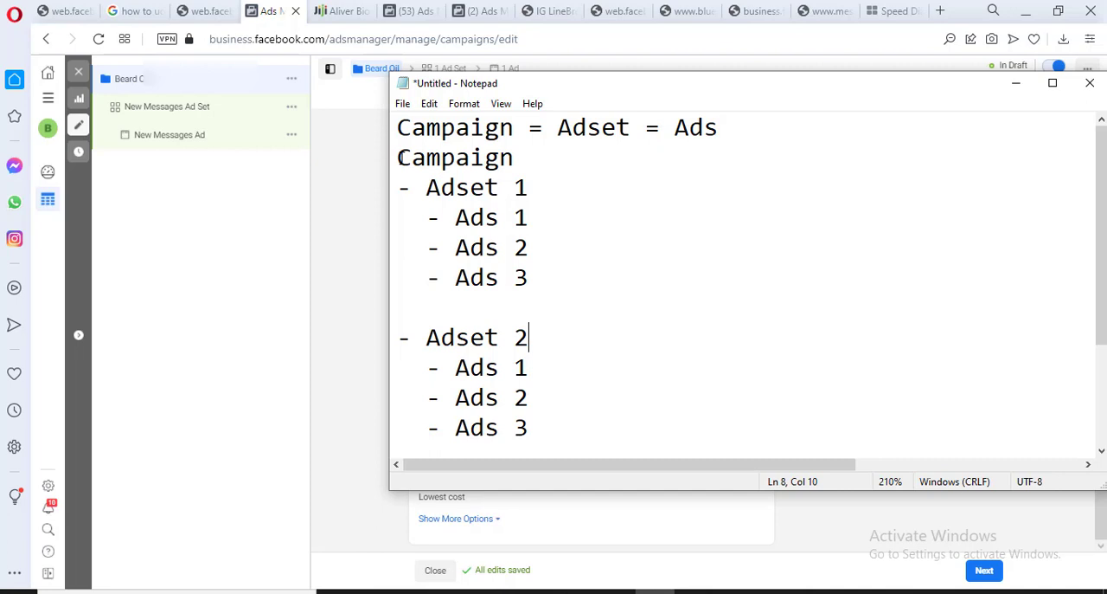
click(355, 188)
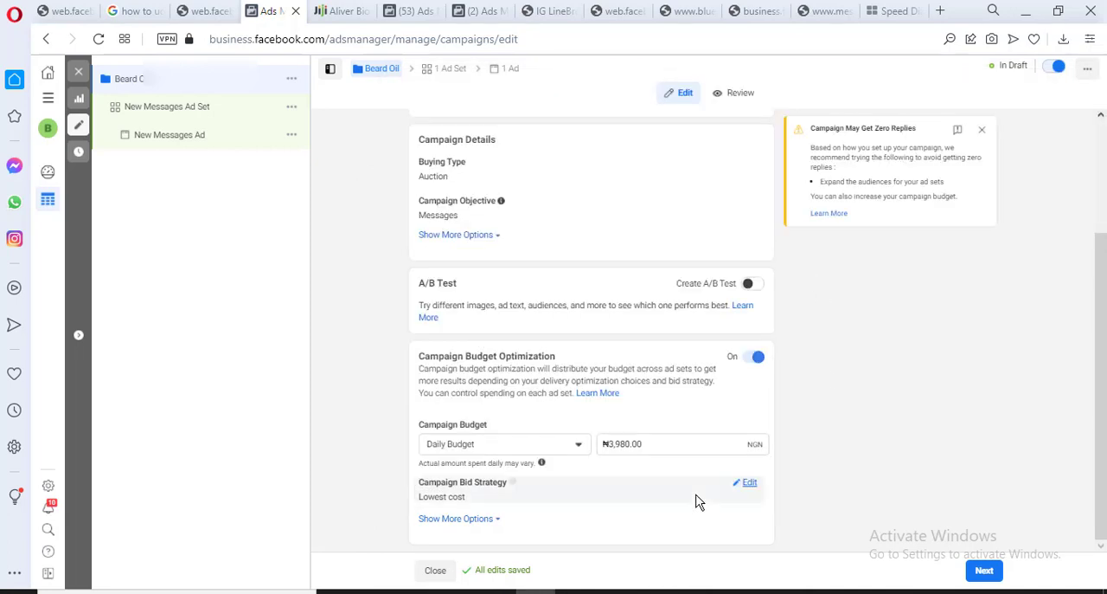
Choose Daily Budget as the campaign budget type and continue to the ad set settings
click(460, 451)
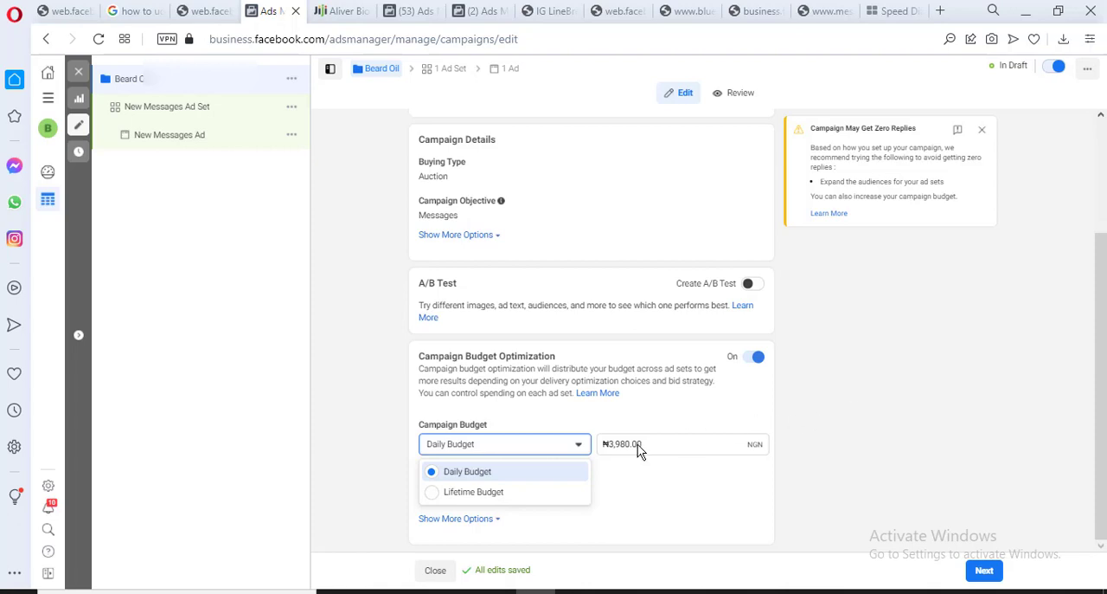
click(552, 472)
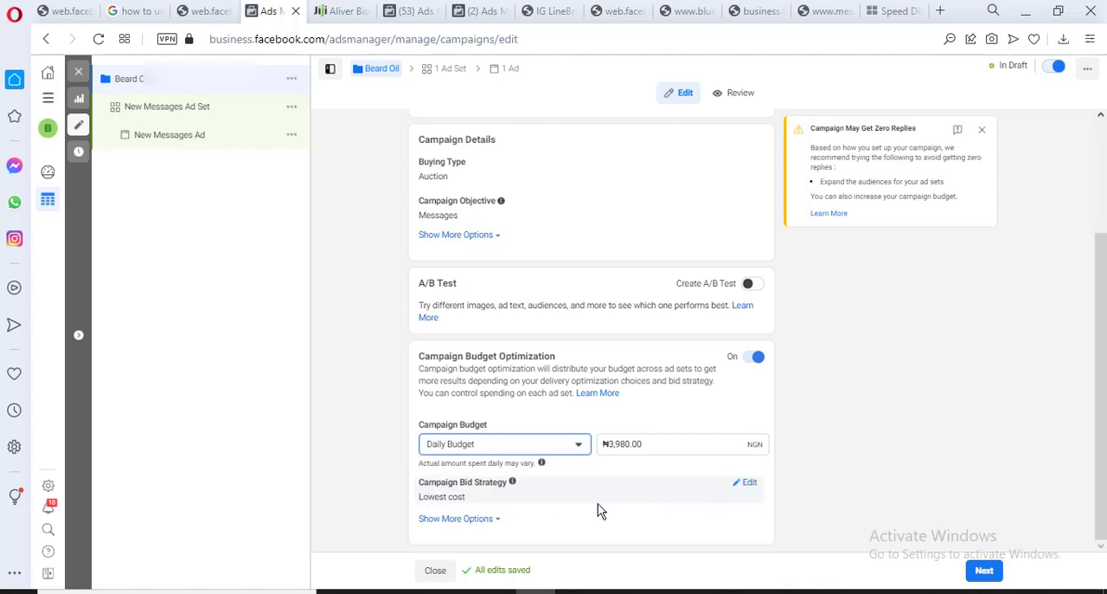
click(1102, 470)
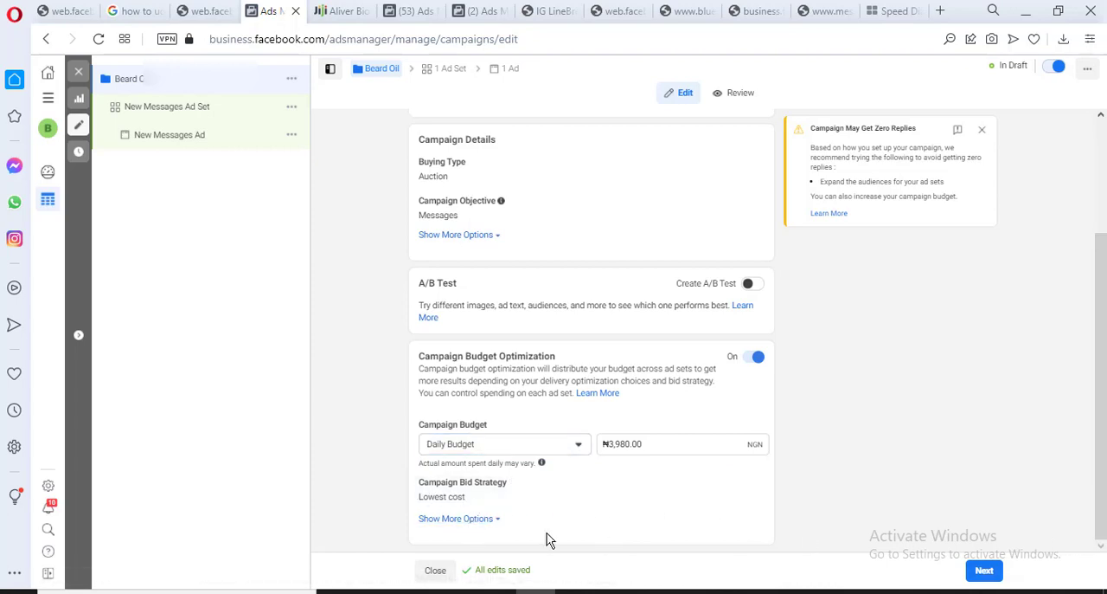
click(987, 573)
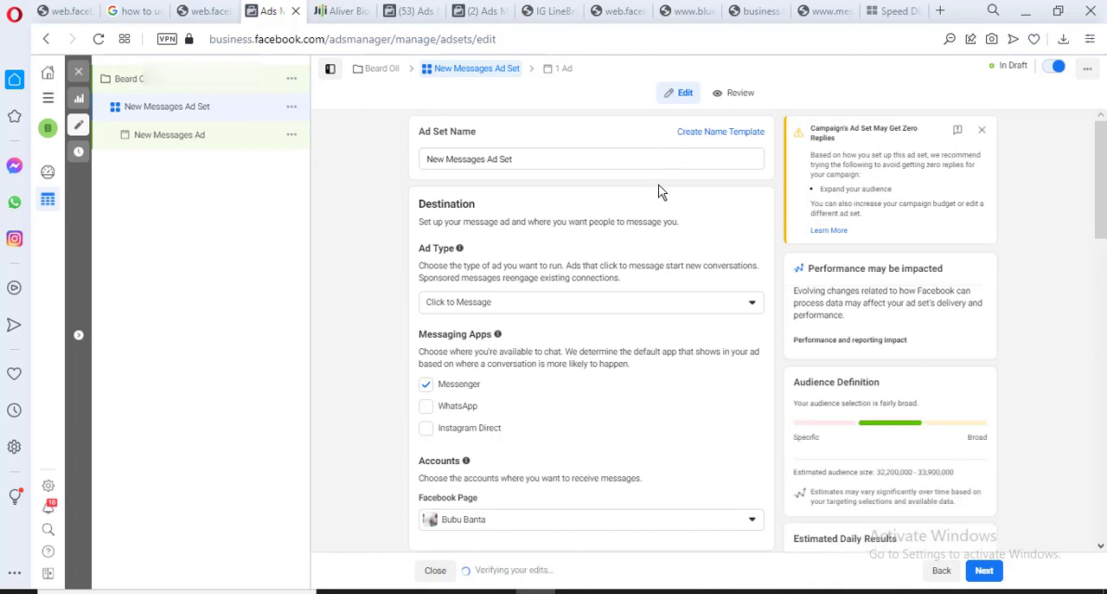
Enable WhatsApp alongside Messenger as a messaging app for the ad set
click(528, 161)
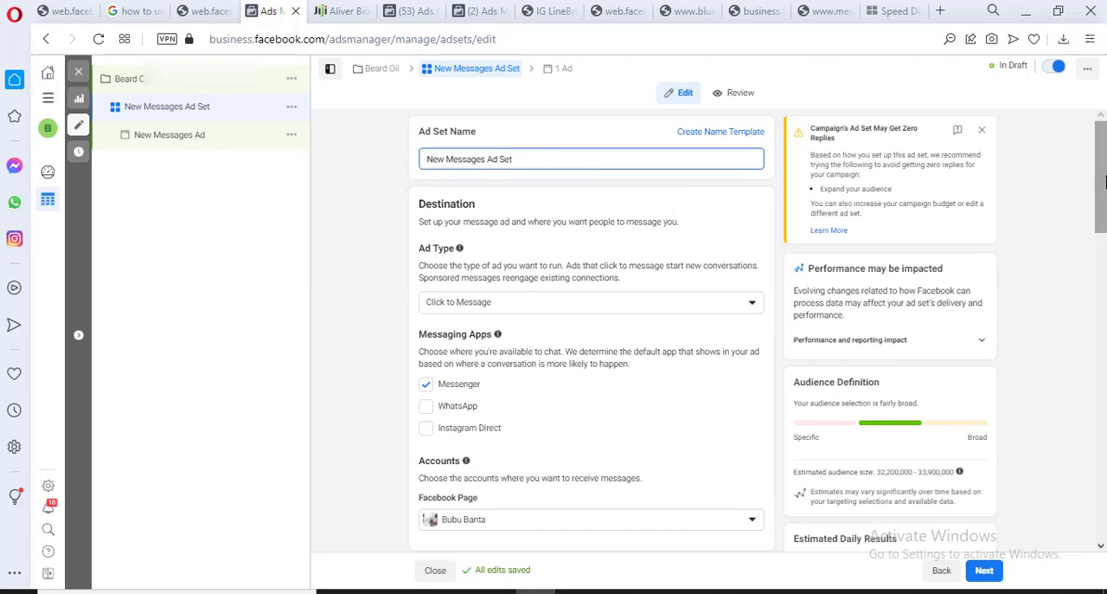
drag(1103, 186, 1104, 205)
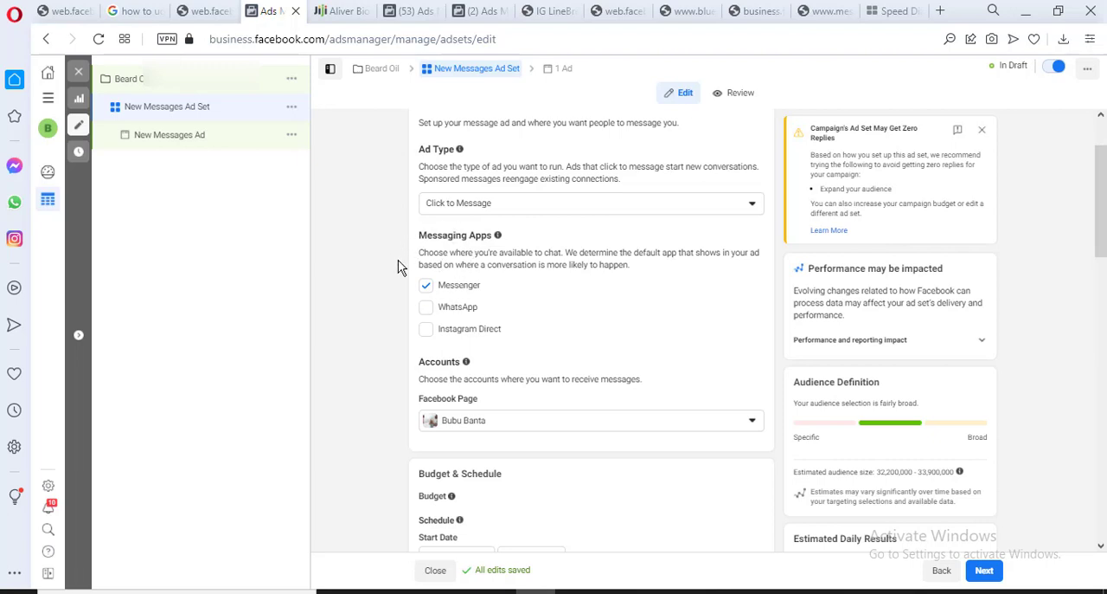
click(423, 284)
click(426, 287)
click(478, 317)
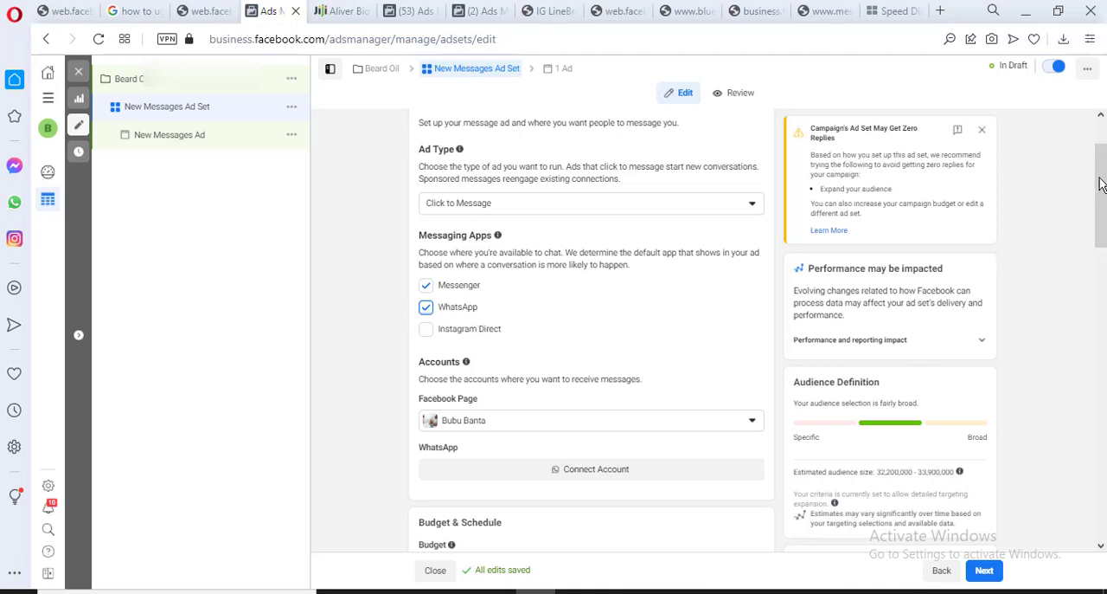
Start connecting a WhatsApp account by entering its Nigerian phone number, and close the dialog without submitting it
drag(1101, 185, 1100, 192)
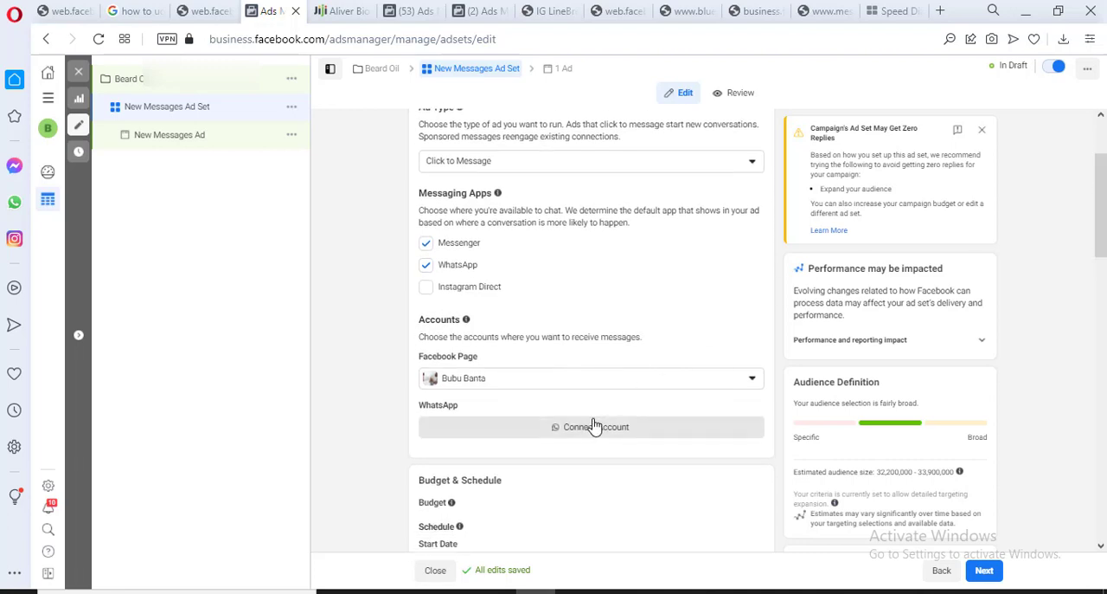
click(595, 427)
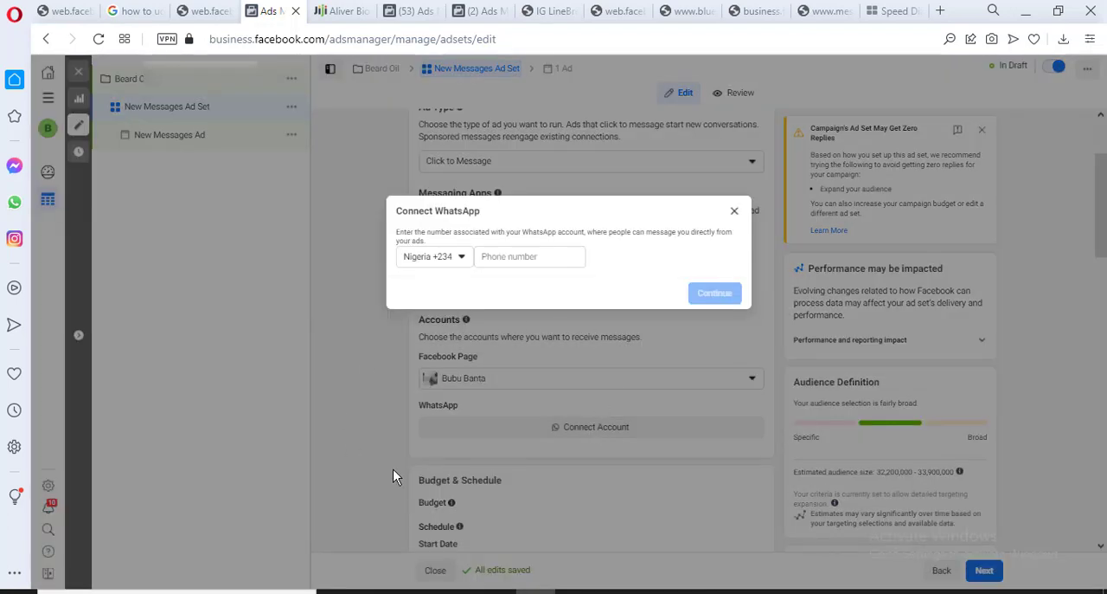
click(523, 260)
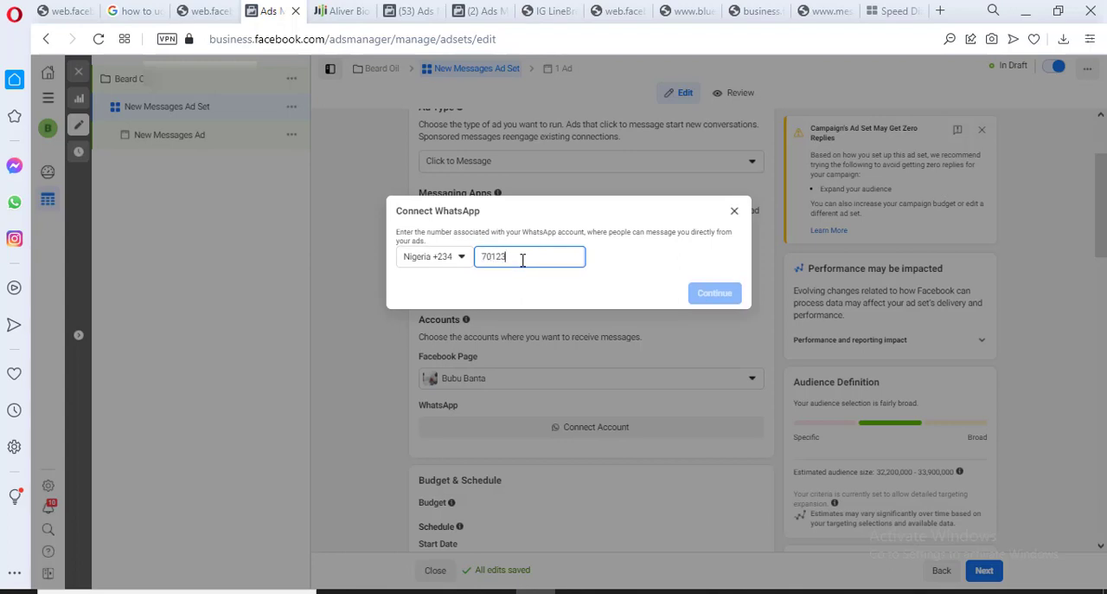
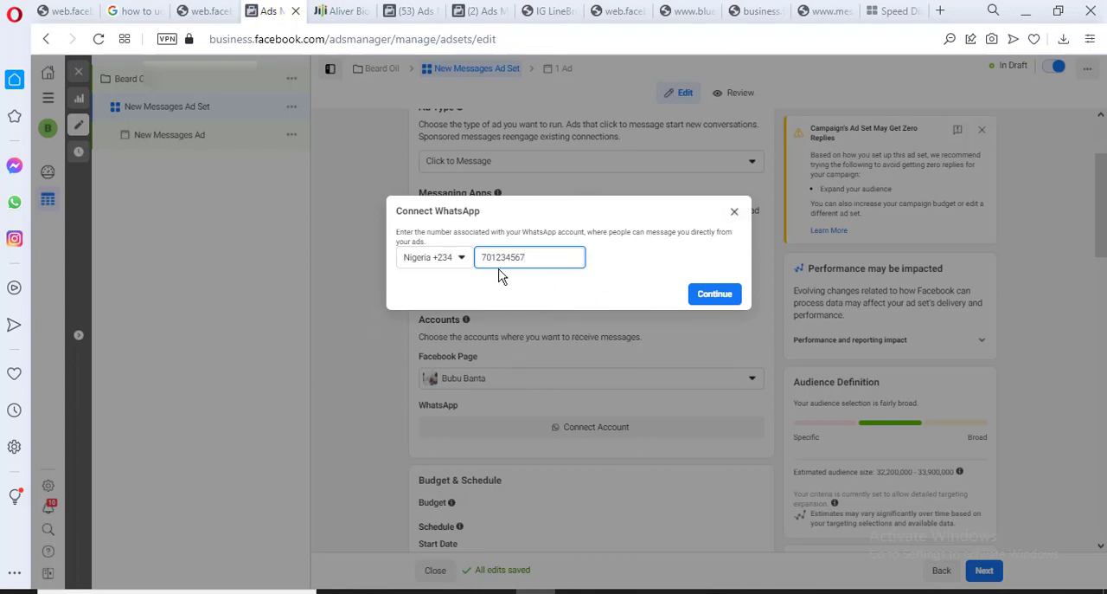
click(733, 212)
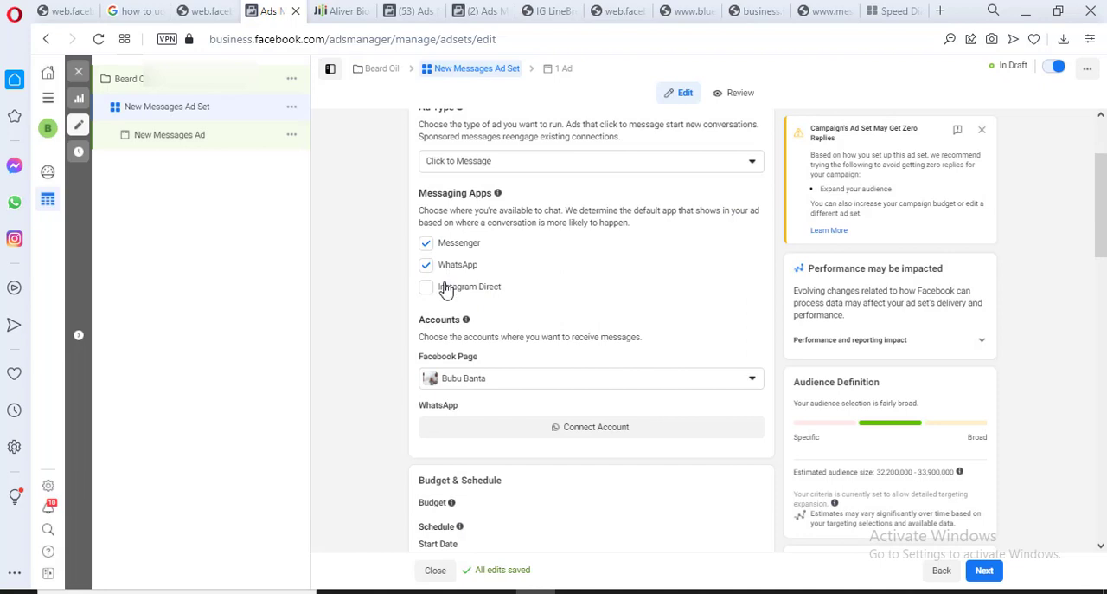
Try adding Instagram Direct, and deselect it and Messenger to leave WhatsApp as the only messaging app
click(426, 286)
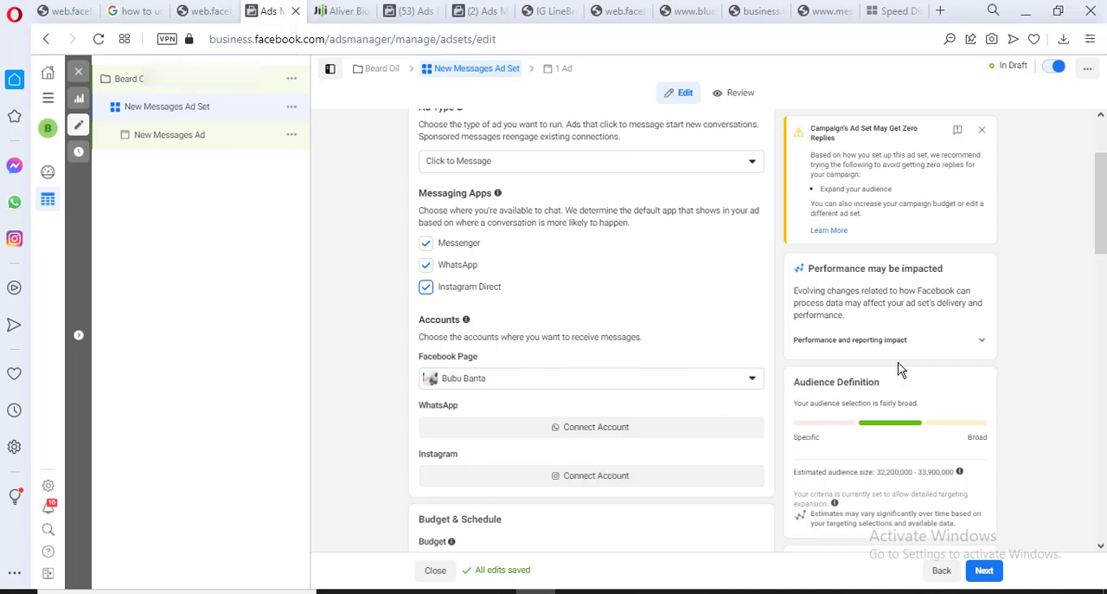
click(459, 287)
click(459, 246)
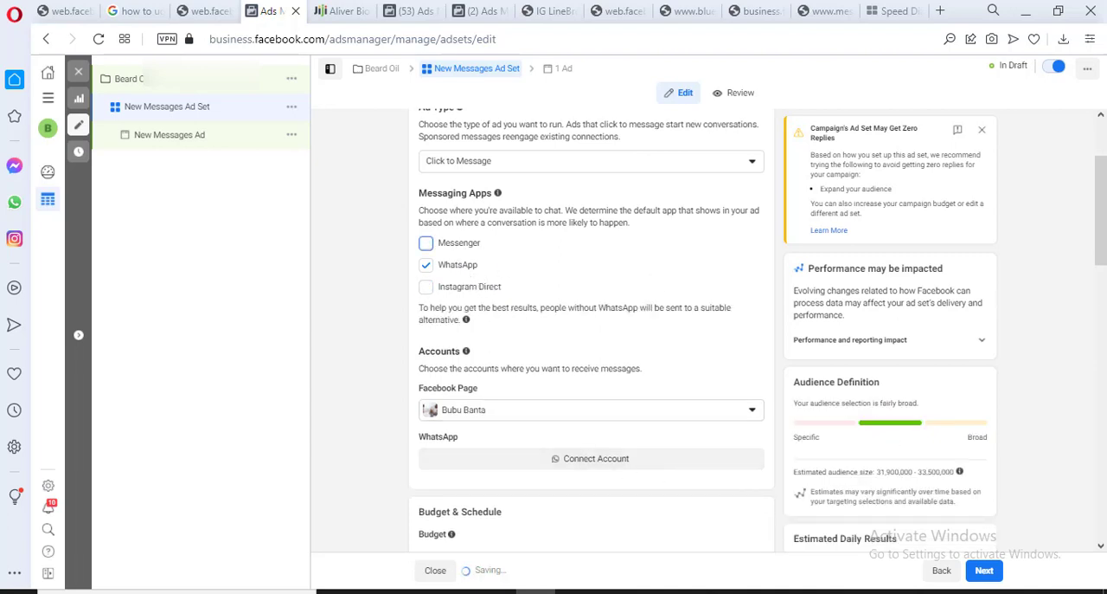
Review the start date and start time in the ad set's schedule settings
scroll(598, 371, down, 2)
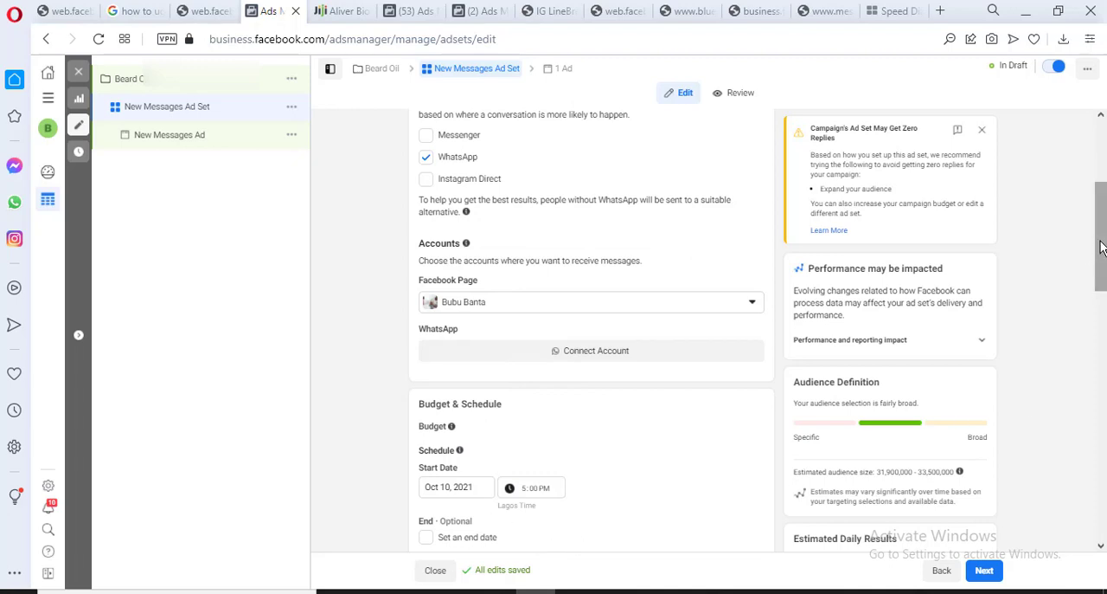
mouse_move(1096, 248)
mouse_down()
mouse_move(1102, 281)
mouse_move(1104, 239)
mouse_up()
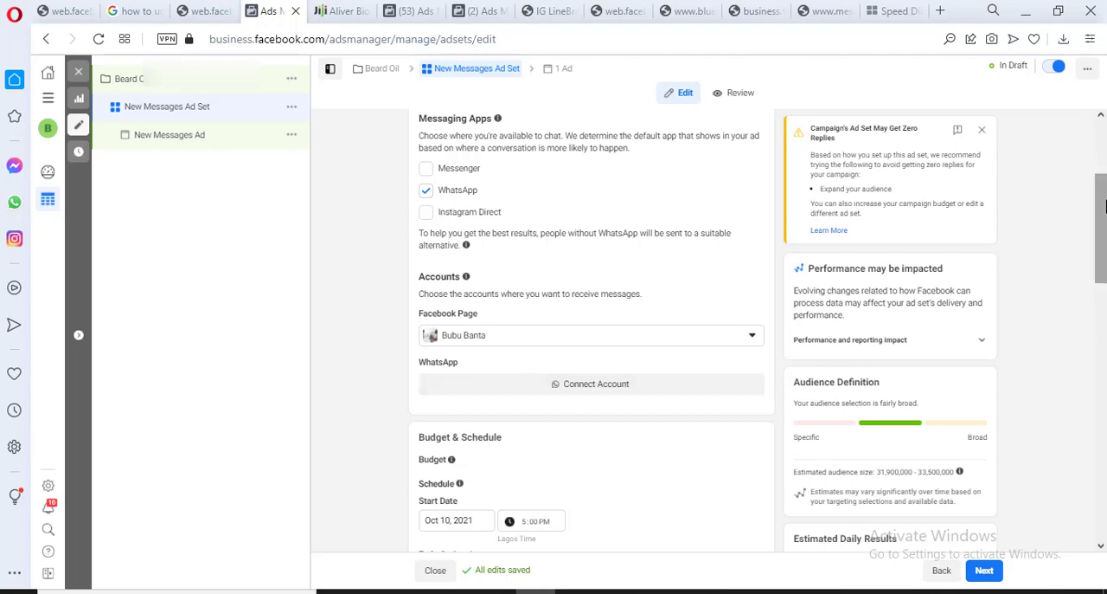
drag(1104, 204, 1104, 267)
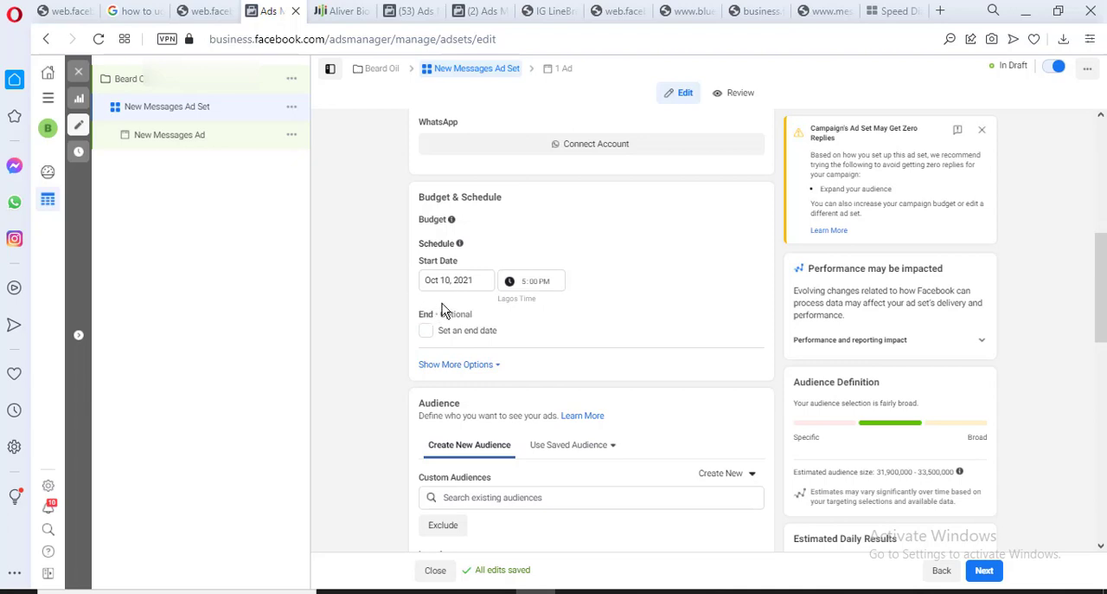
click(463, 278)
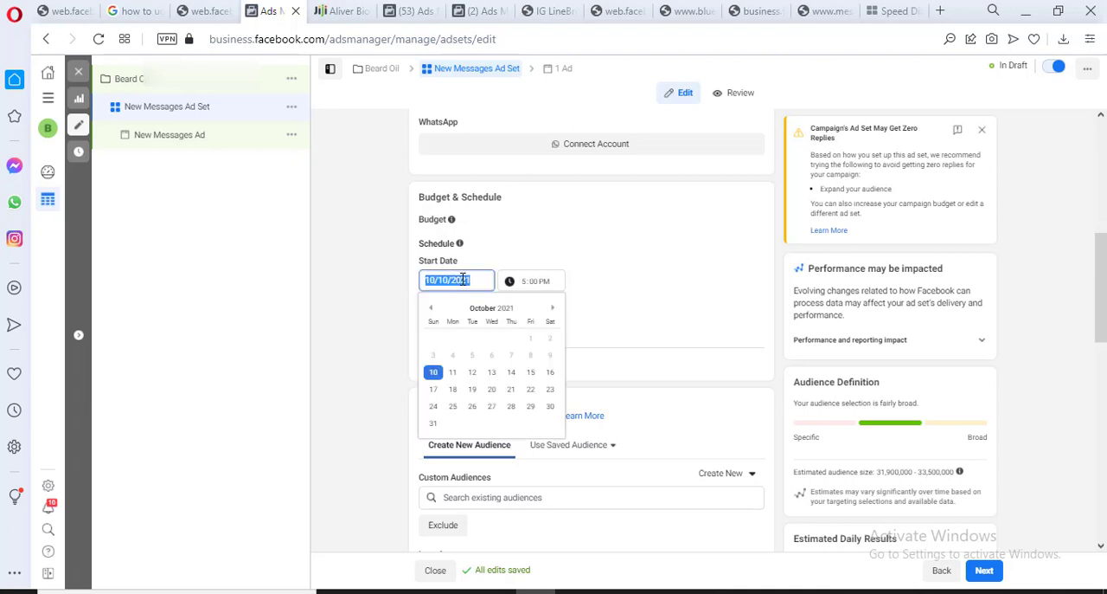
click(463, 279)
triple_click(463, 278)
click(524, 283)
click(528, 286)
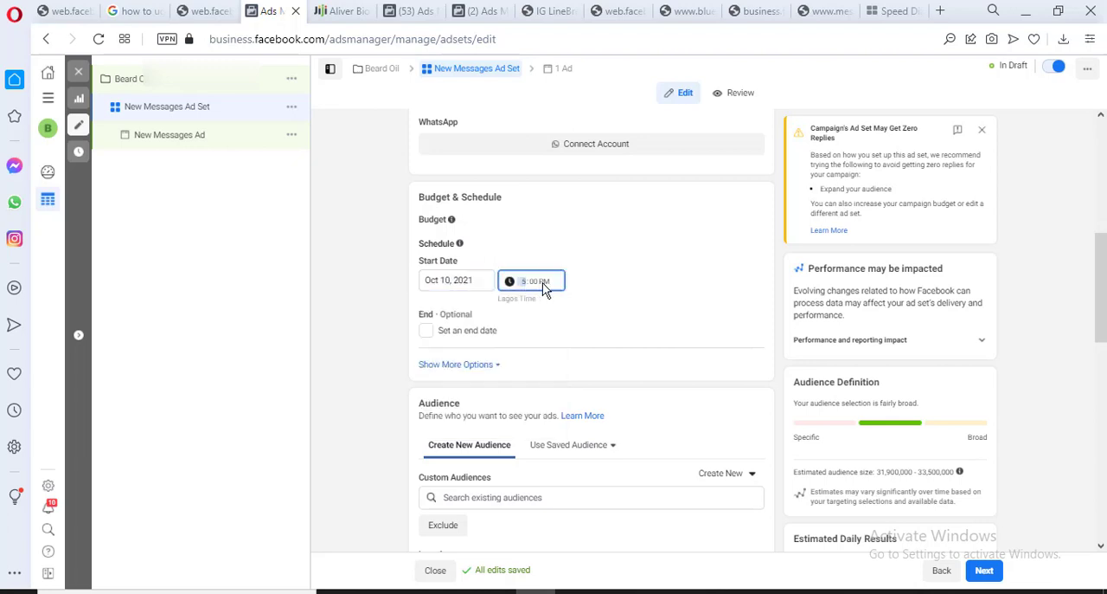
click(426, 331)
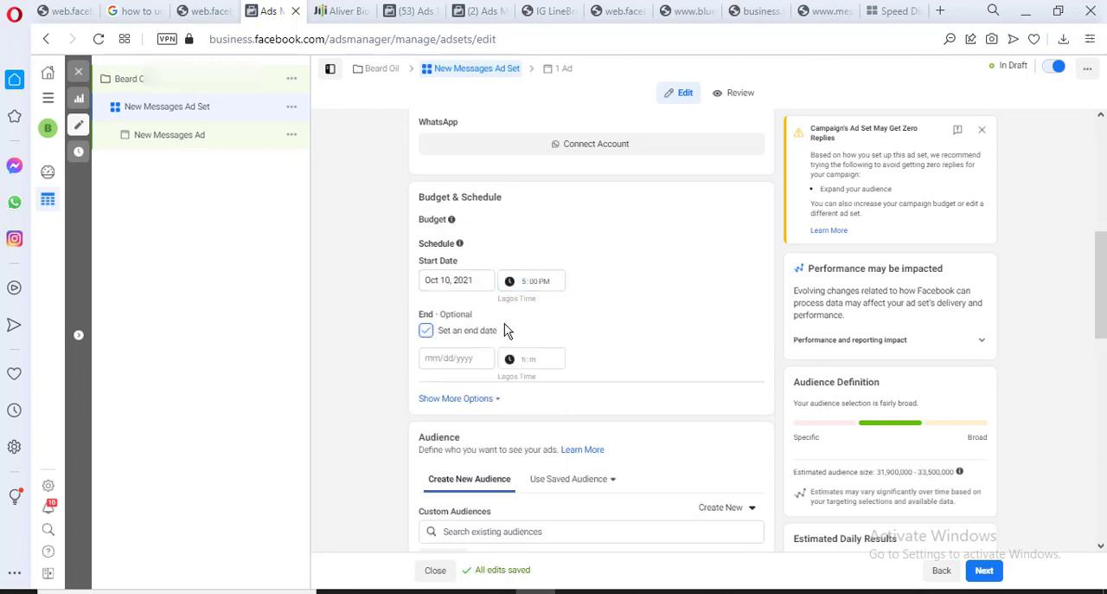
click(439, 364)
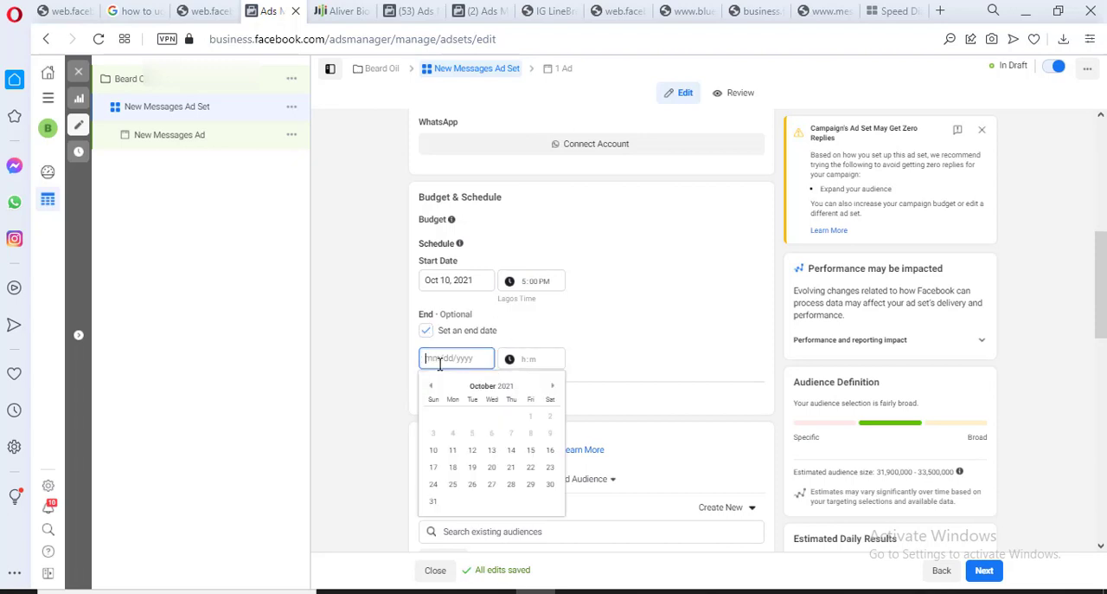
click(533, 358)
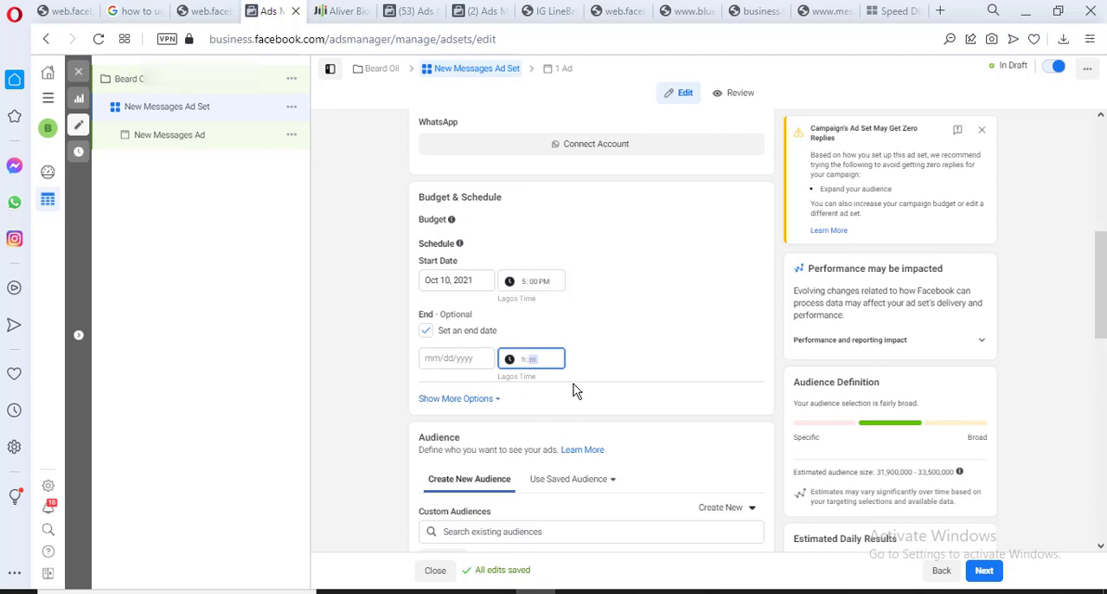
click(427, 334)
Set the audience location type to People living in this location
drag(1102, 279, 1105, 348)
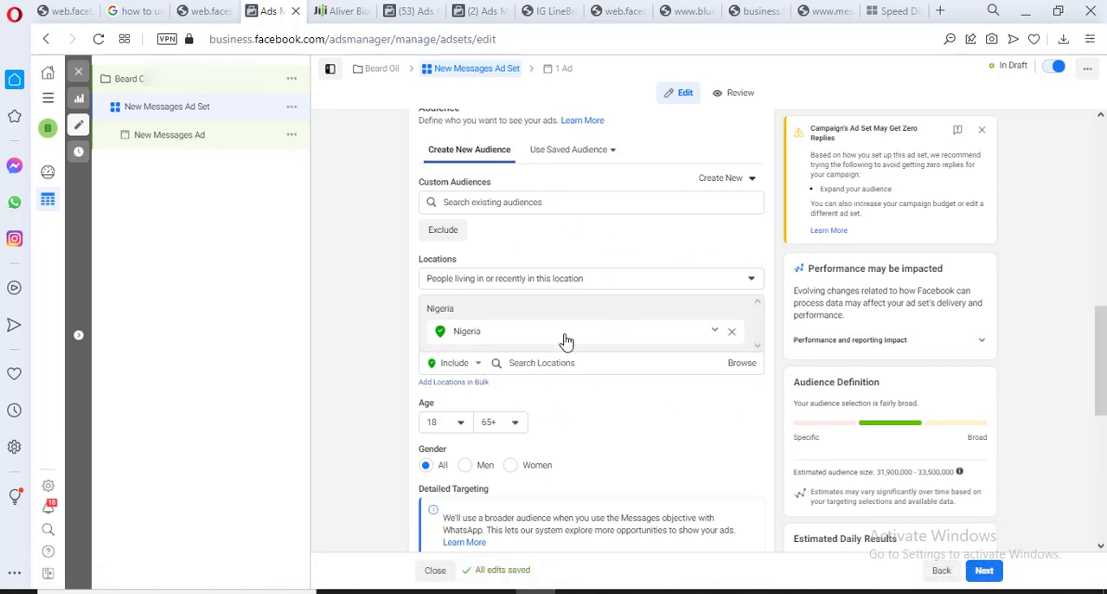
click(581, 286)
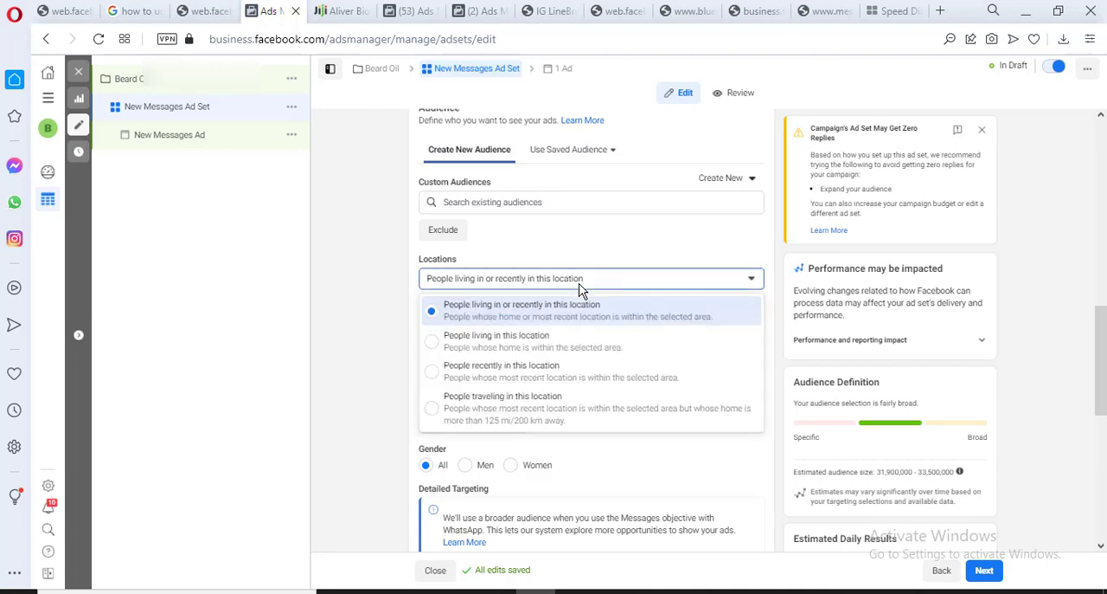
click(590, 346)
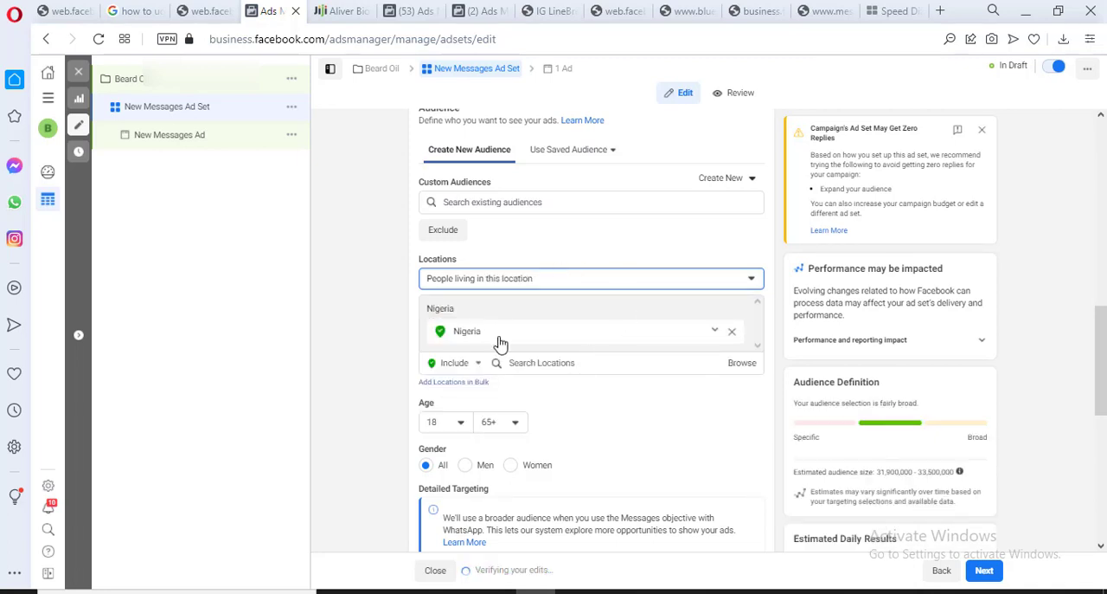
Replace Nigeria with the state of Lagos, Nigeria as the audience's included location
click(729, 334)
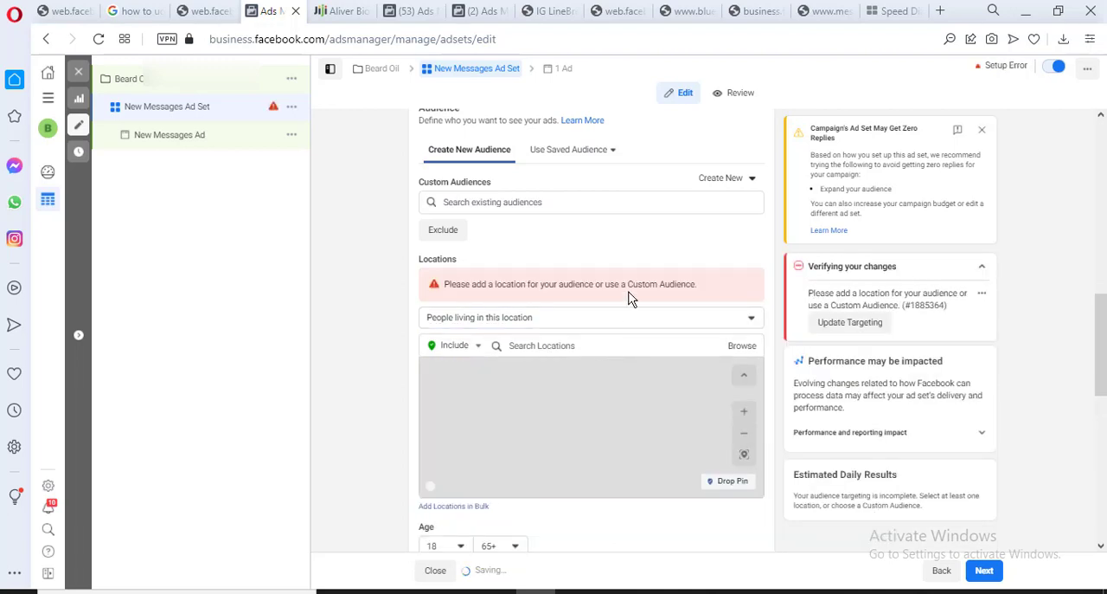
click(599, 345)
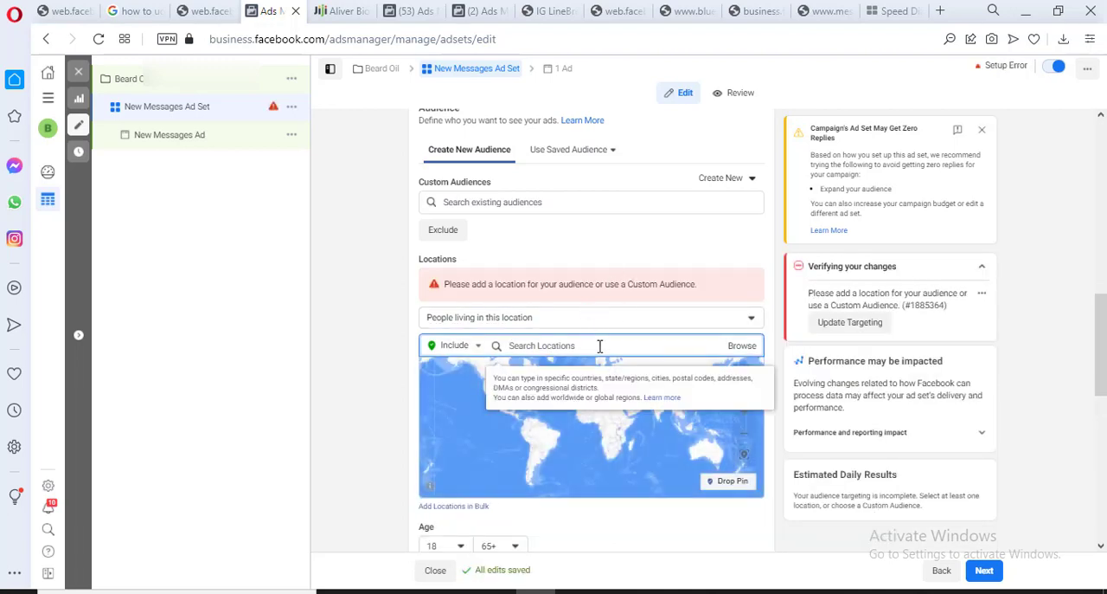
text(lagos)
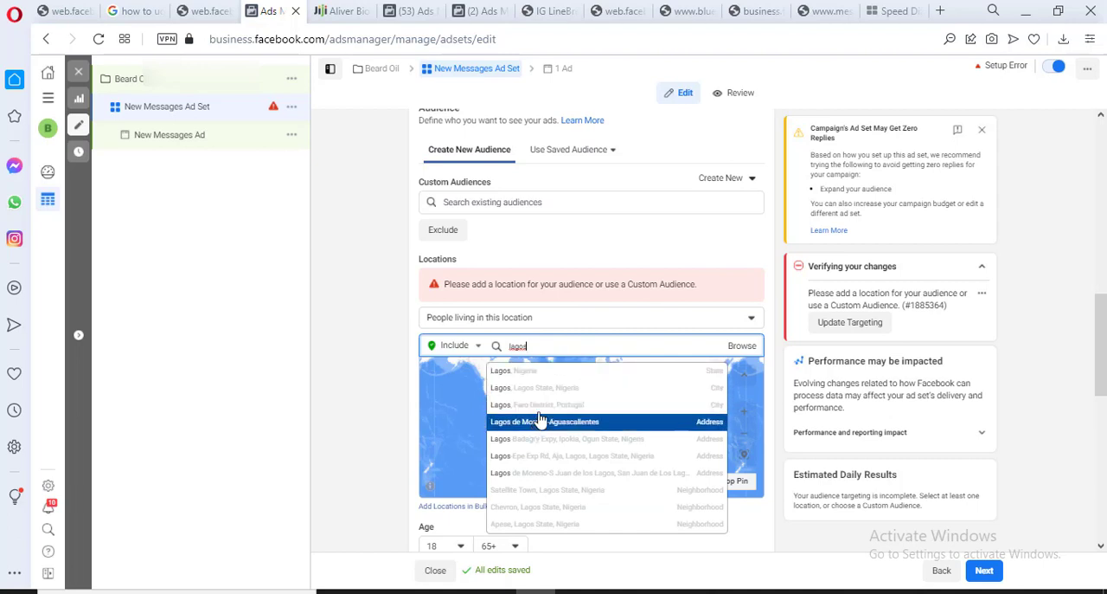
click(681, 379)
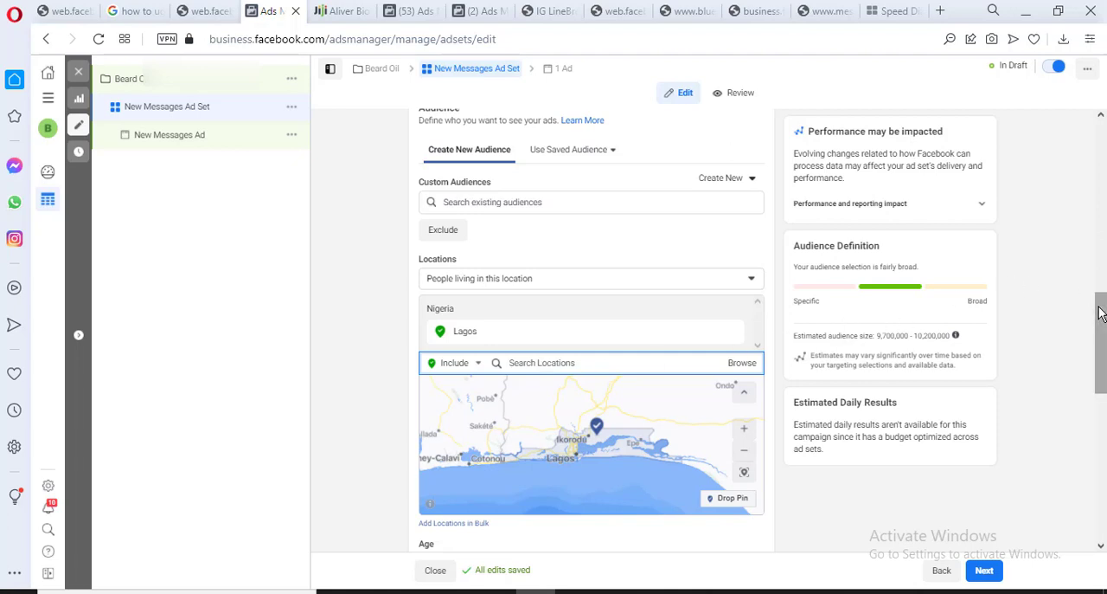
Check the beard oil product listing on Jiji and limit the audience's gender to Men in Ads Manager
drag(1102, 313, 1103, 346)
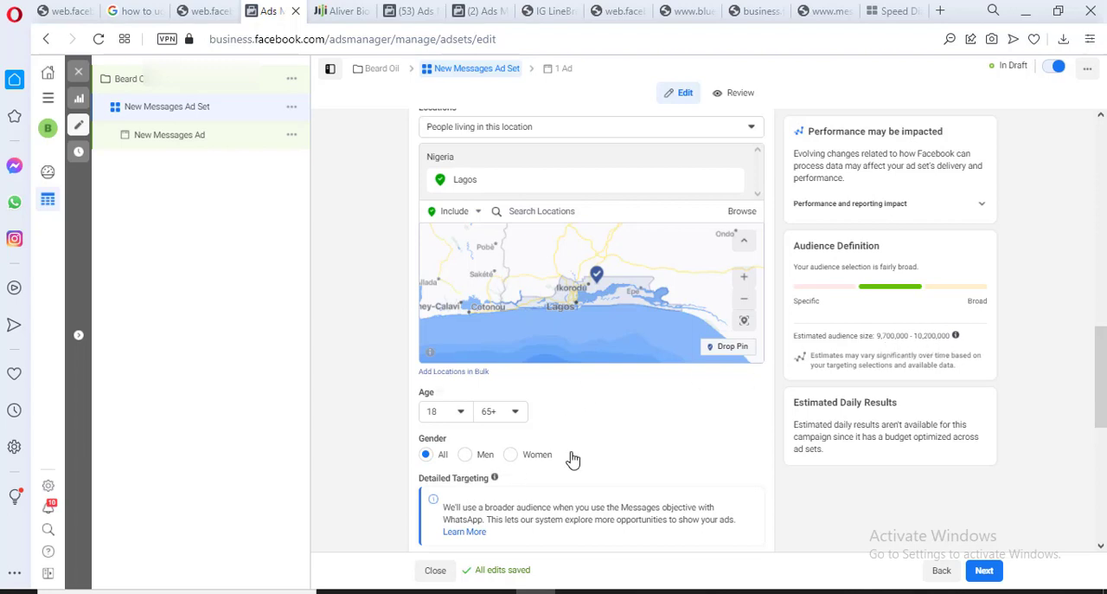
drag(1096, 381, 1105, 393)
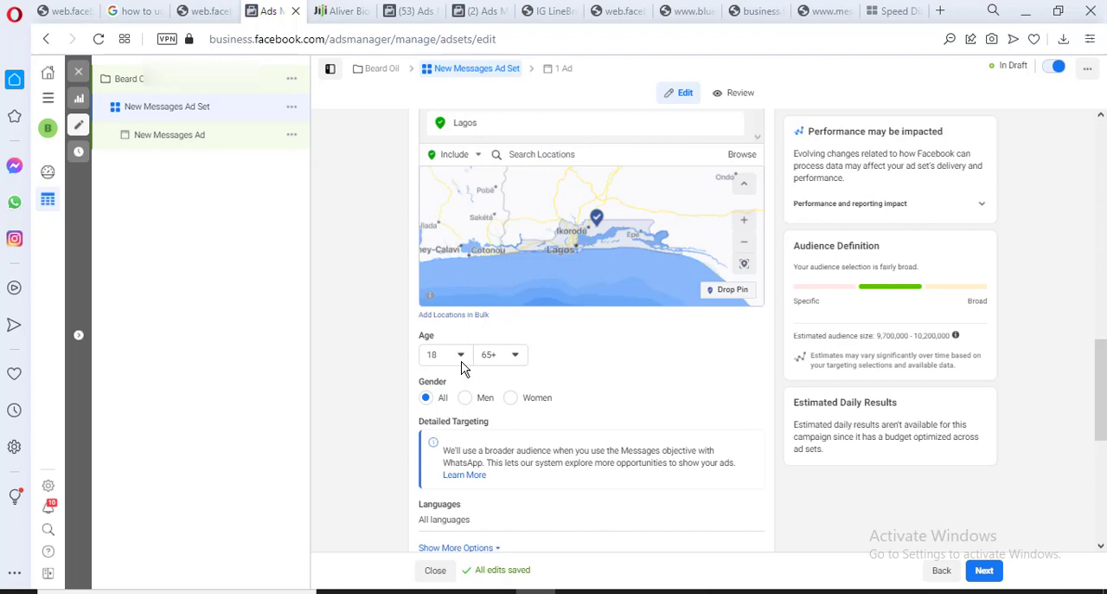
click(321, 12)
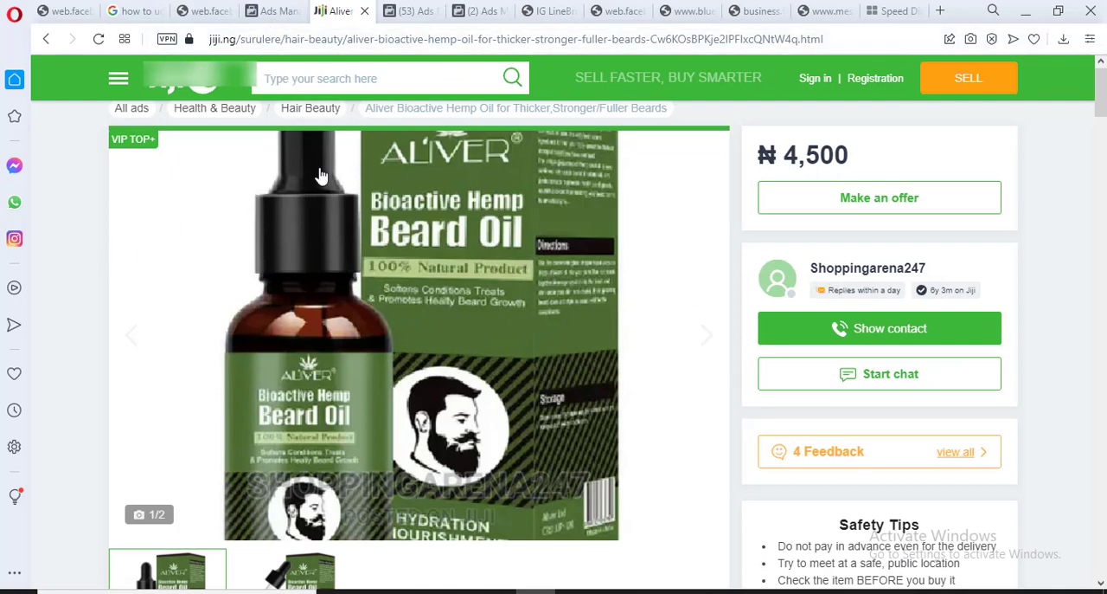
click(271, 14)
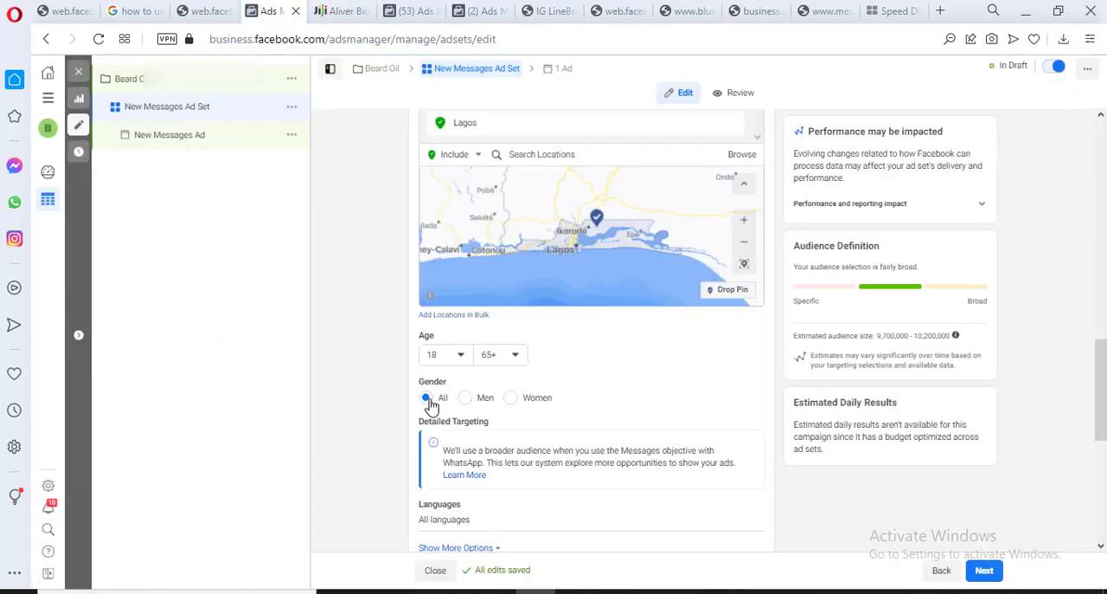
click(466, 398)
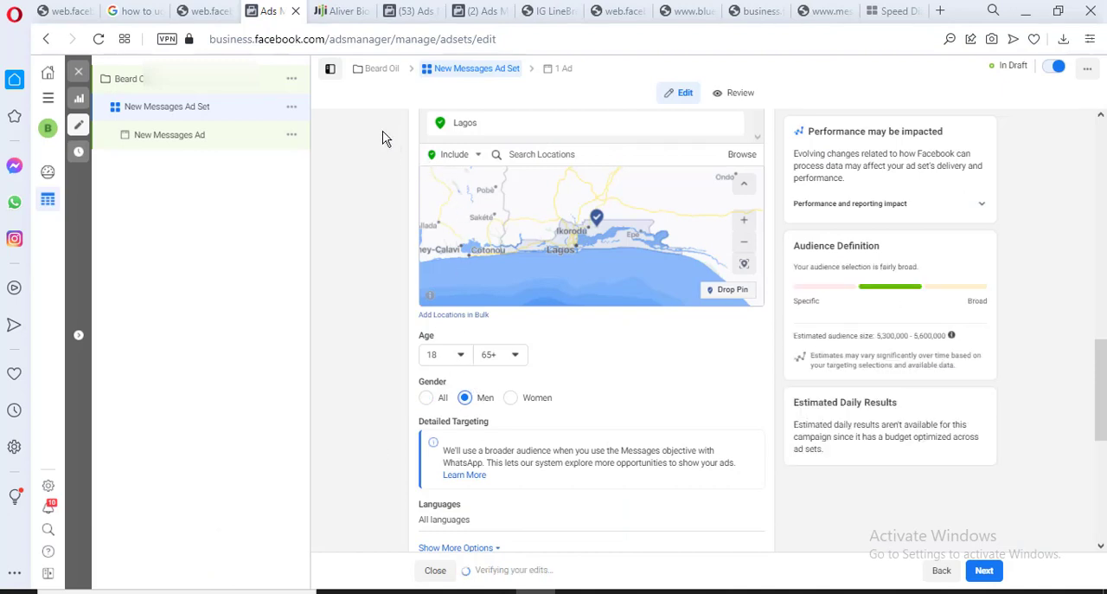
click(337, 12)
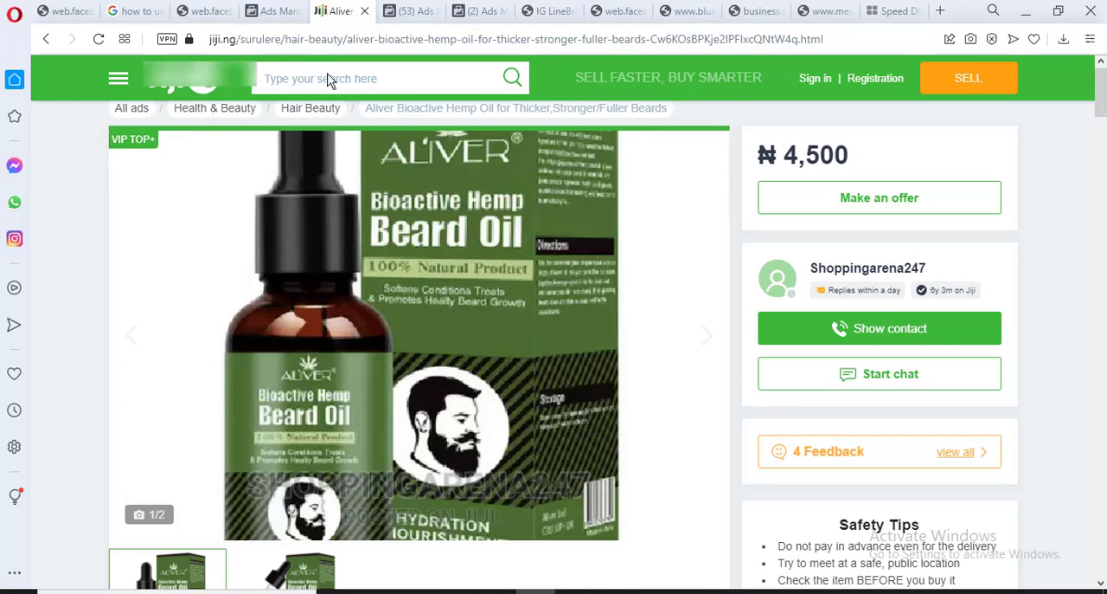
click(287, 18)
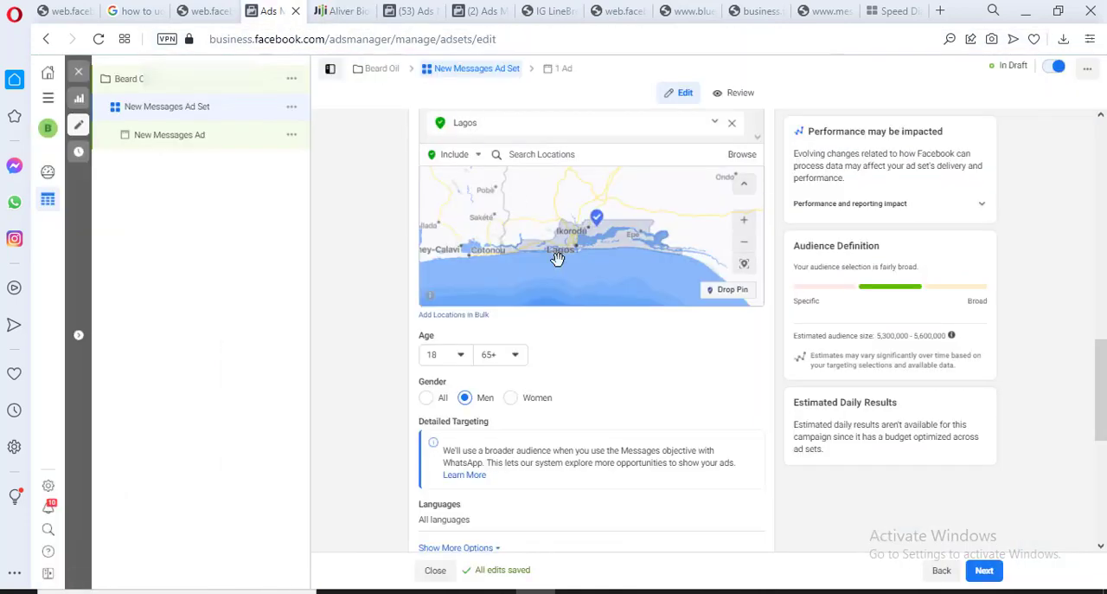
Set the audience's age range to a minimum of 25 and a maximum of 50
click(451, 362)
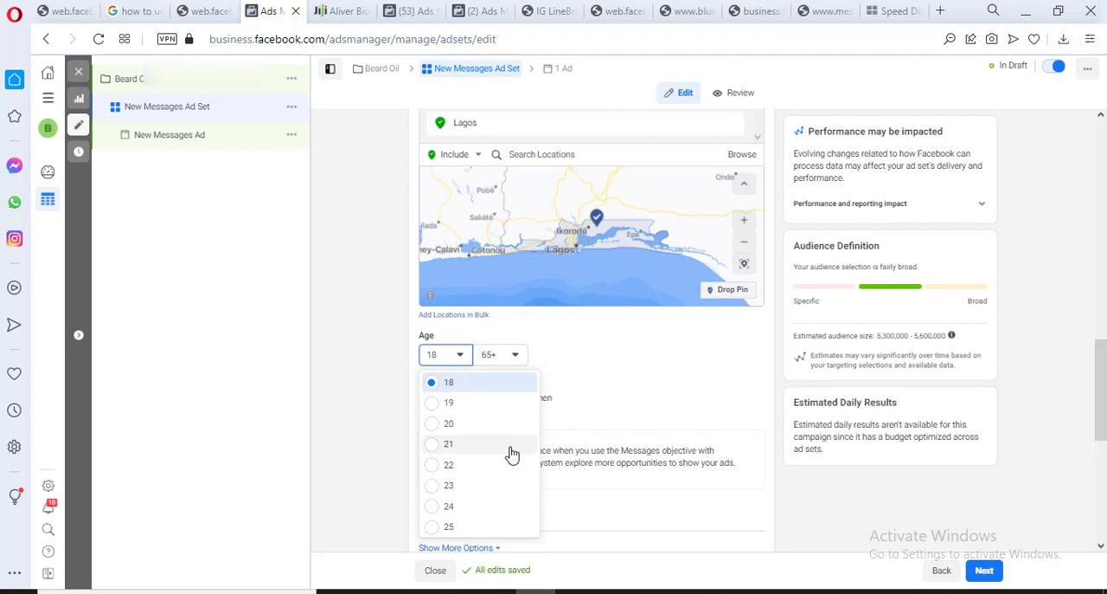
click(487, 525)
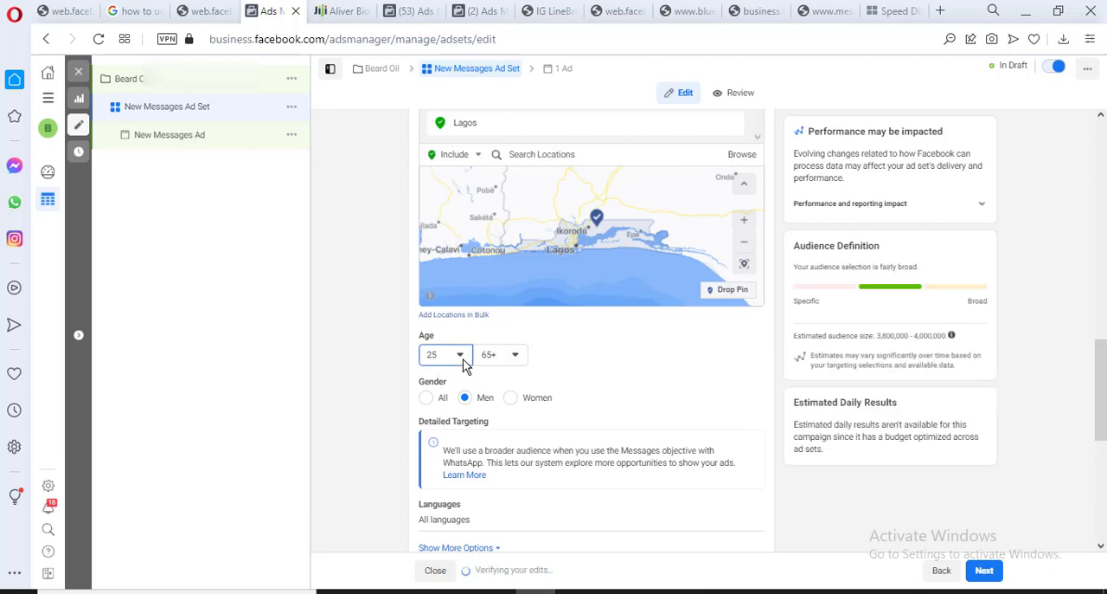
click(511, 358)
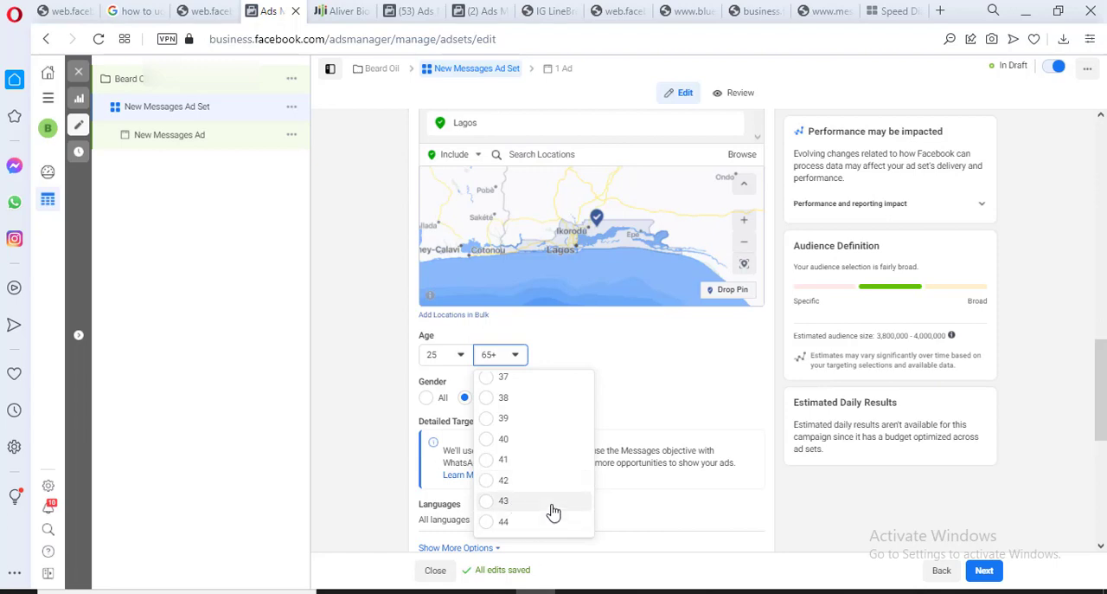
scroll(549, 489, up, 3)
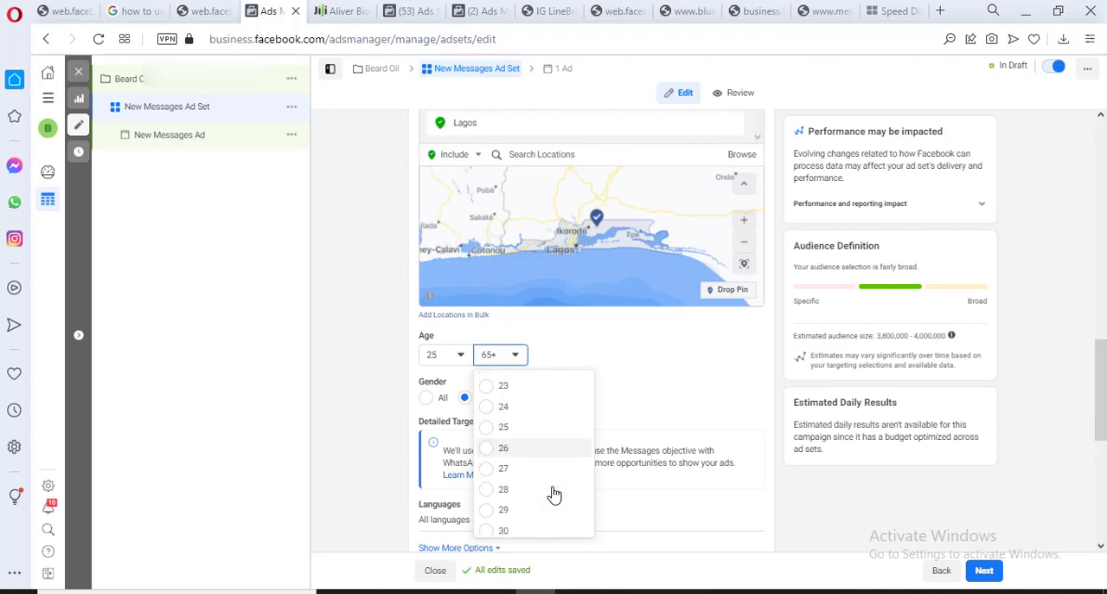
scroll(544, 468, down, 5)
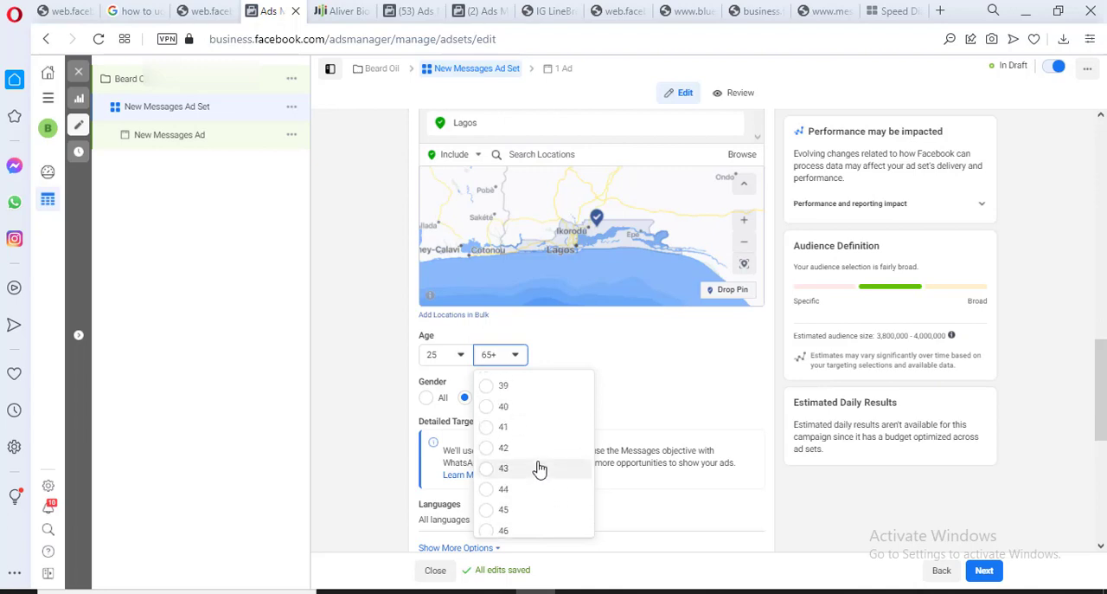
scroll(529, 491, up, 3)
scroll(530, 468, down, 2)
click(510, 471)
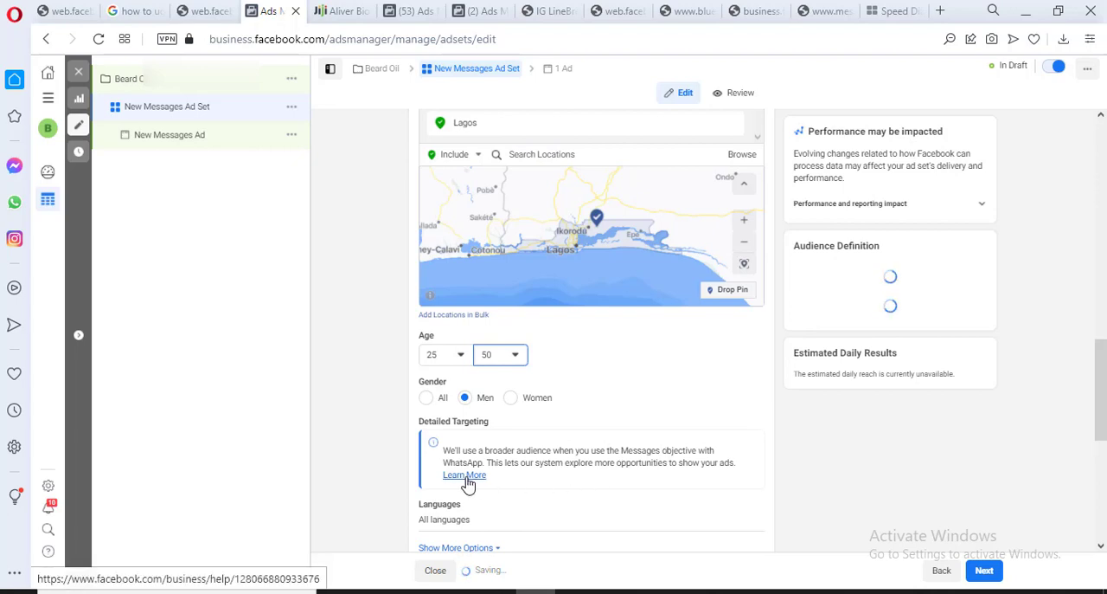
mouse_move(514, 423)
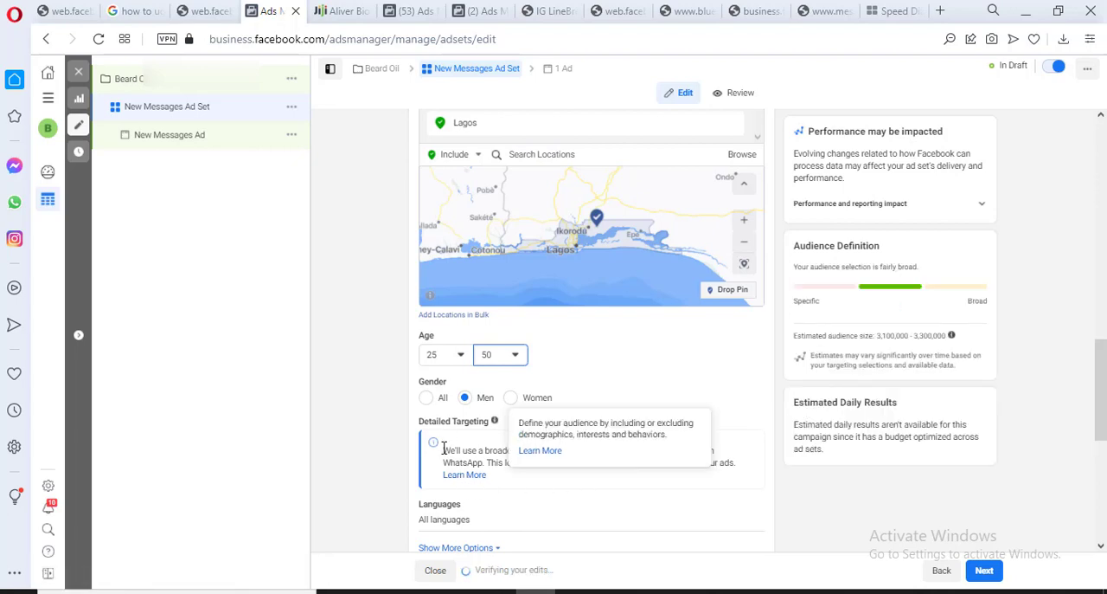
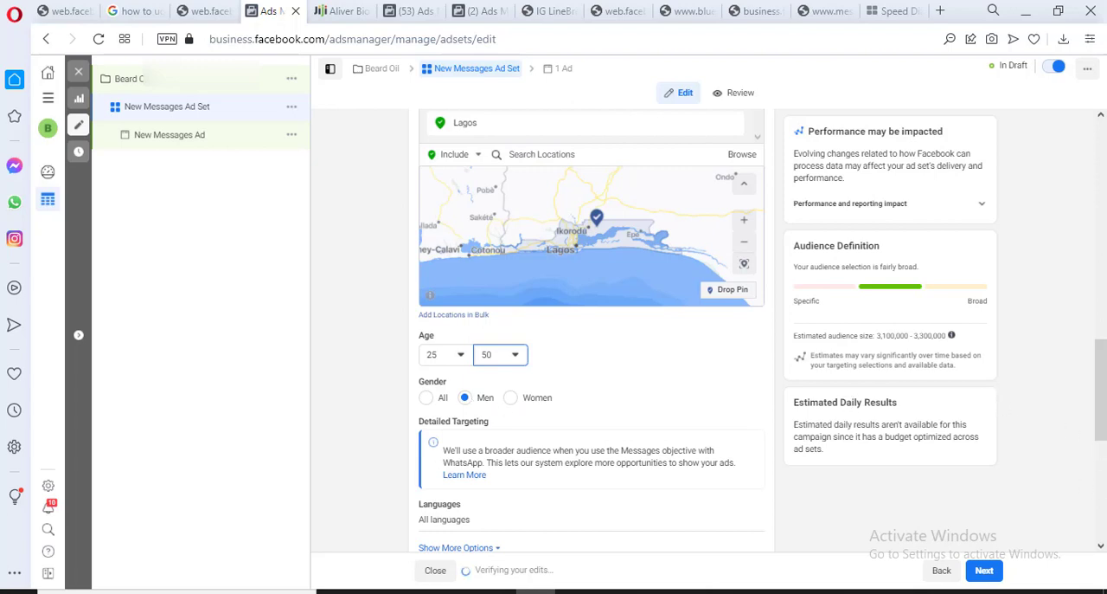
drag(1105, 392, 1105, 419)
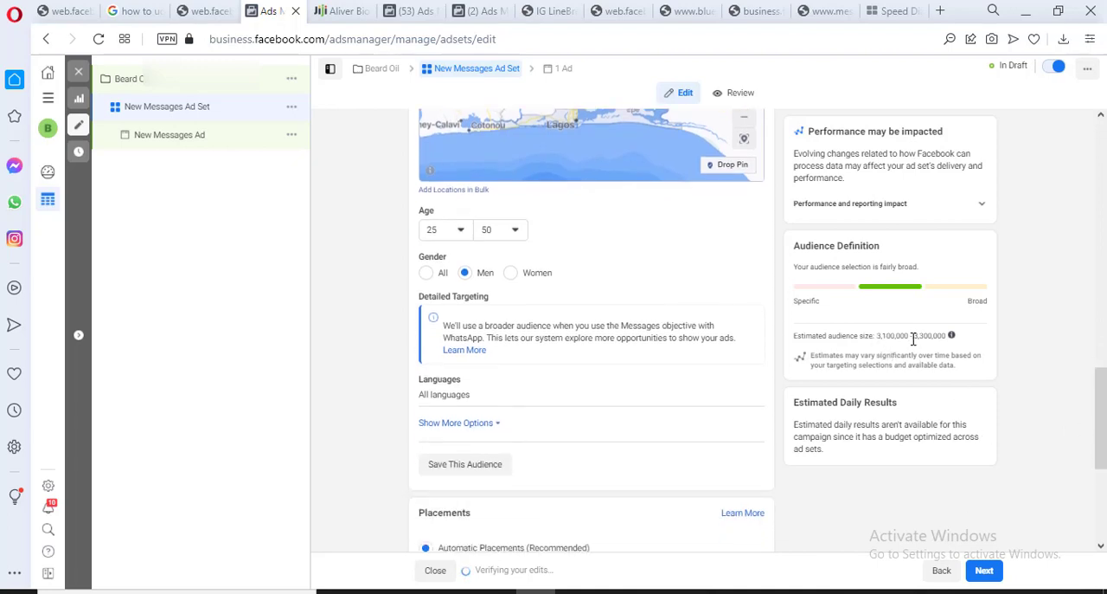
mouse_move(947, 338)
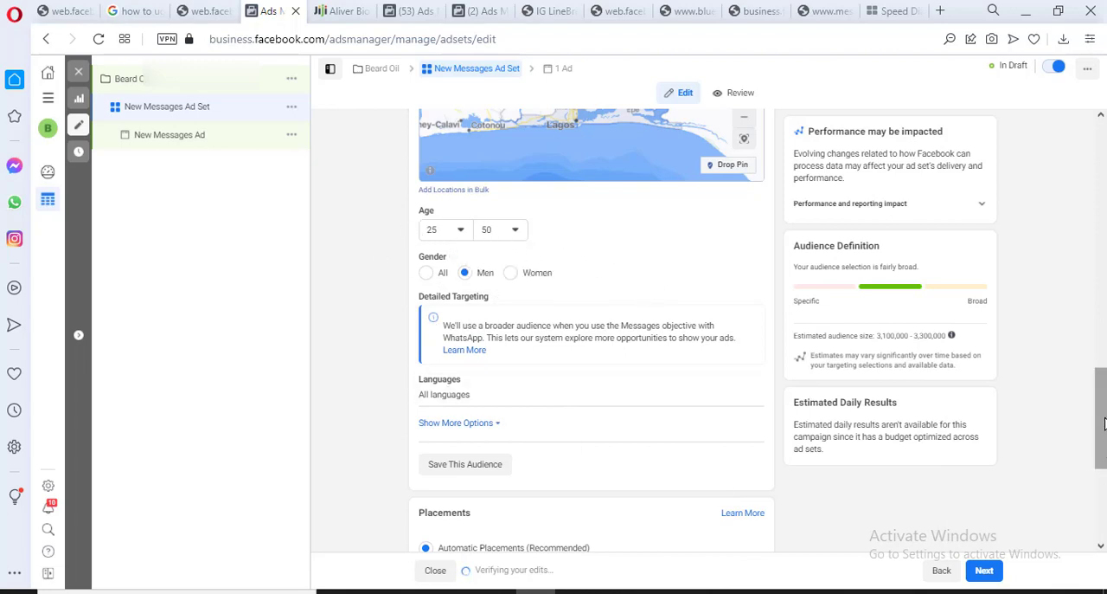
scroll(1104, 418, down, 2)
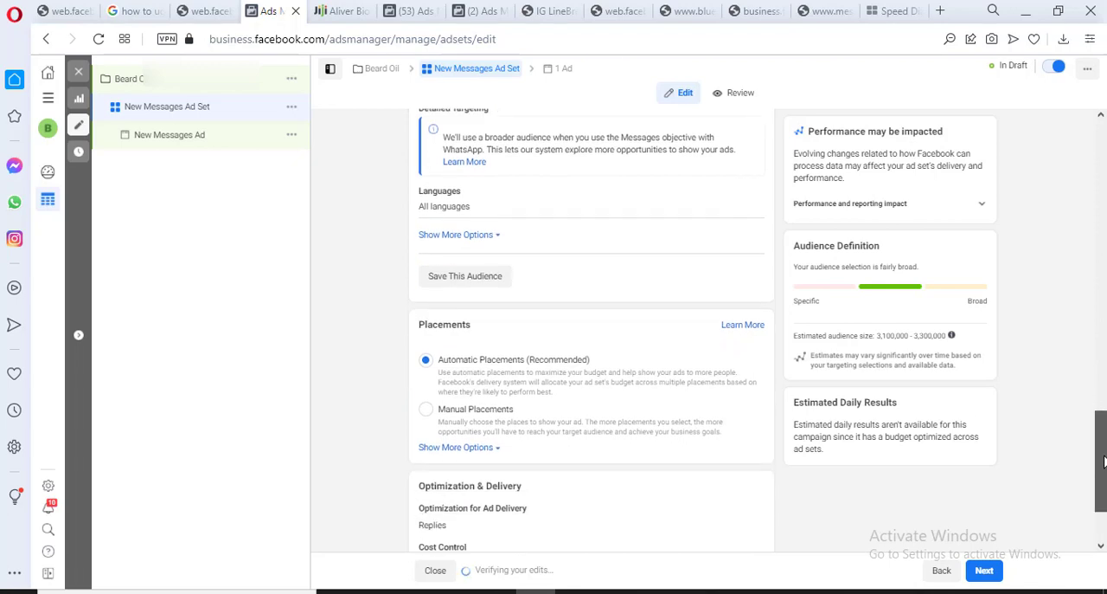
click(492, 284)
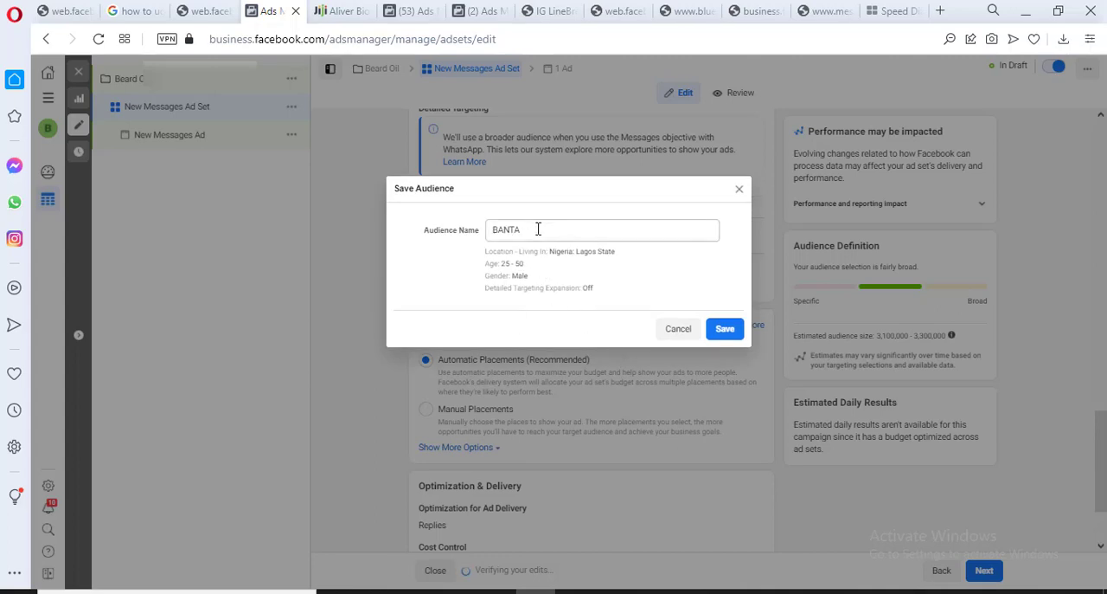
double_click(538, 229)
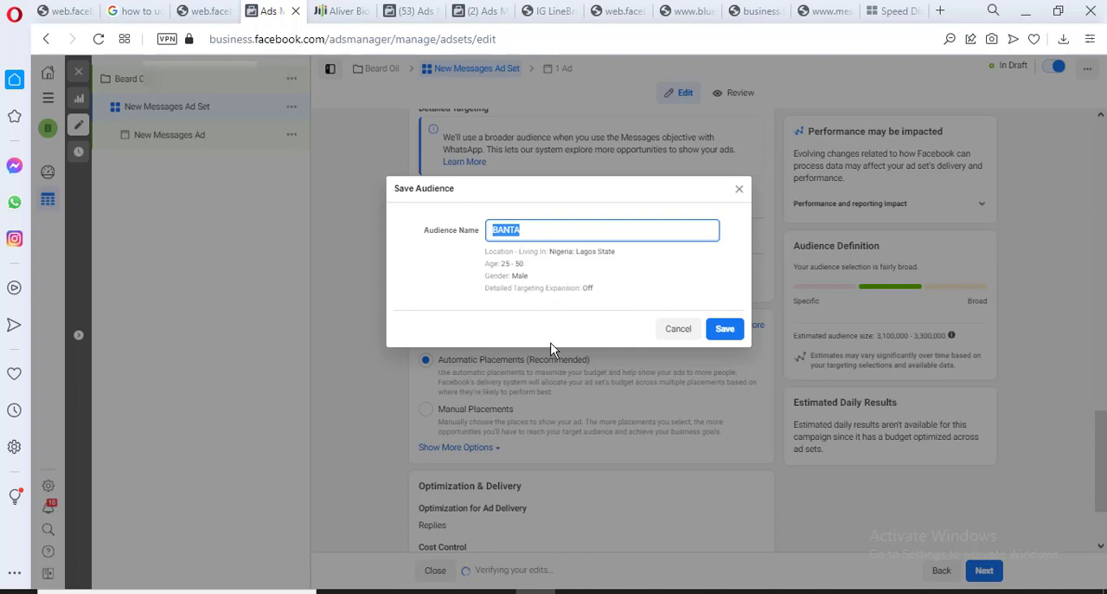
click(739, 187)
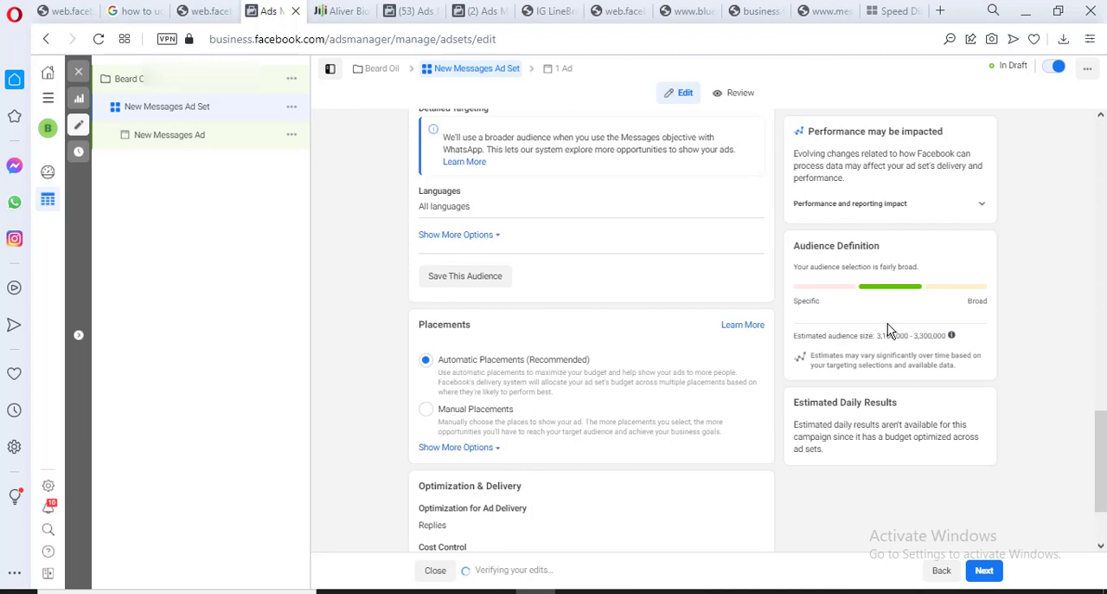
Switch the ad set to Manual Placements and exclude Facebook Marketplace, Facebook Video Feeds and Instagram Explore
drag(1099, 435, 1101, 473)
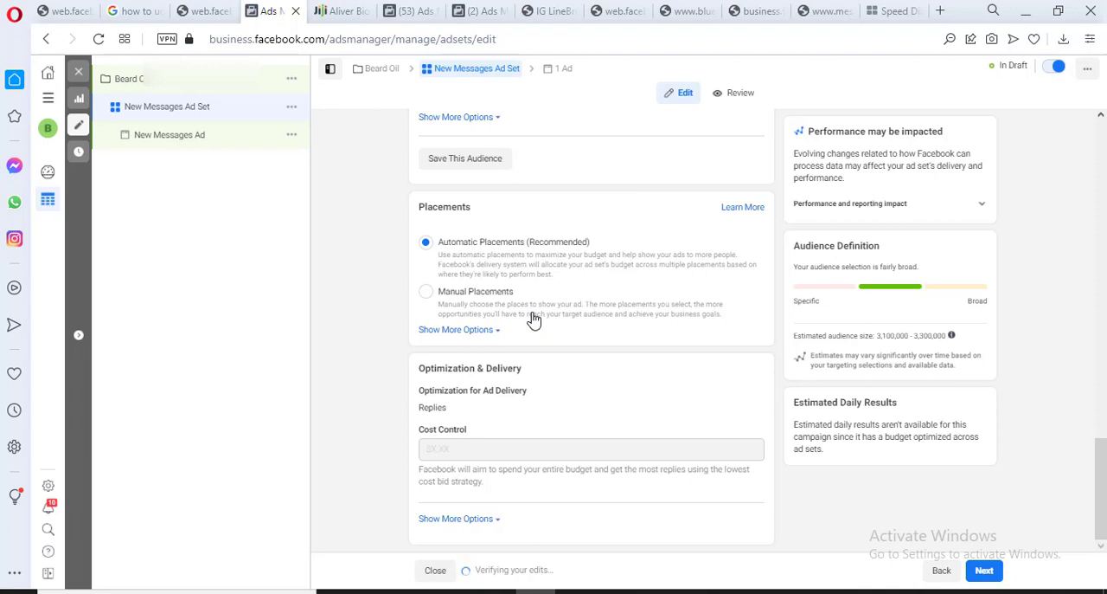
click(427, 294)
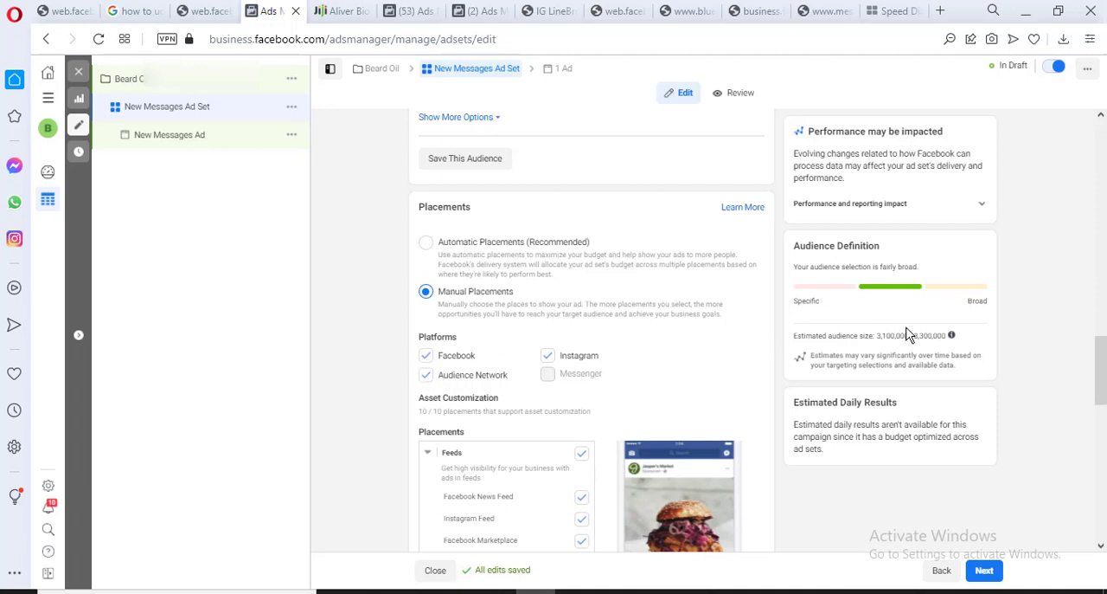
drag(1096, 364, 1102, 408)
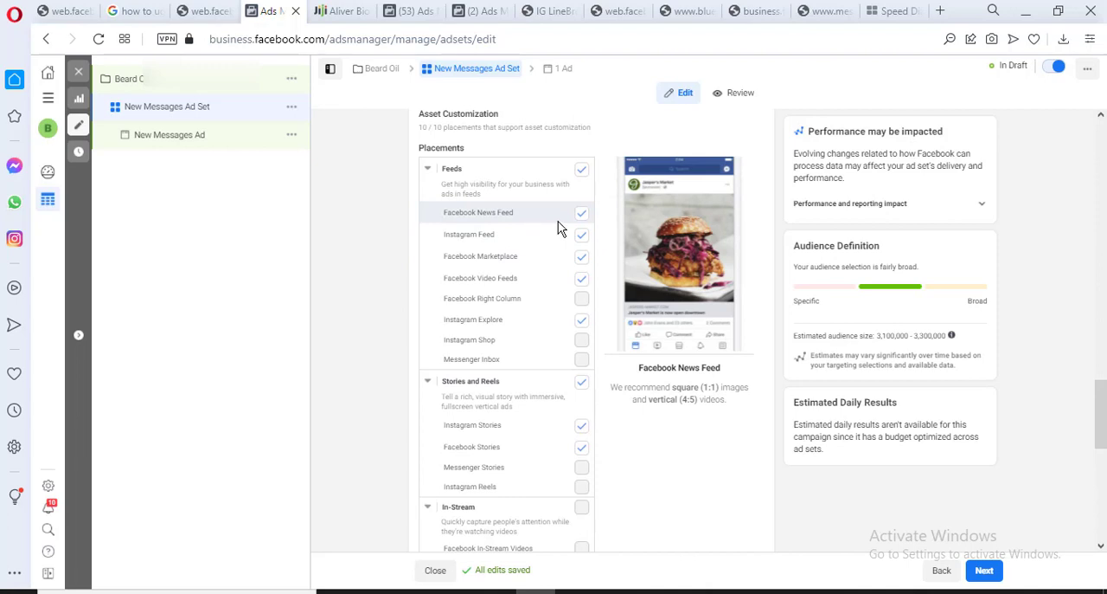
click(580, 261)
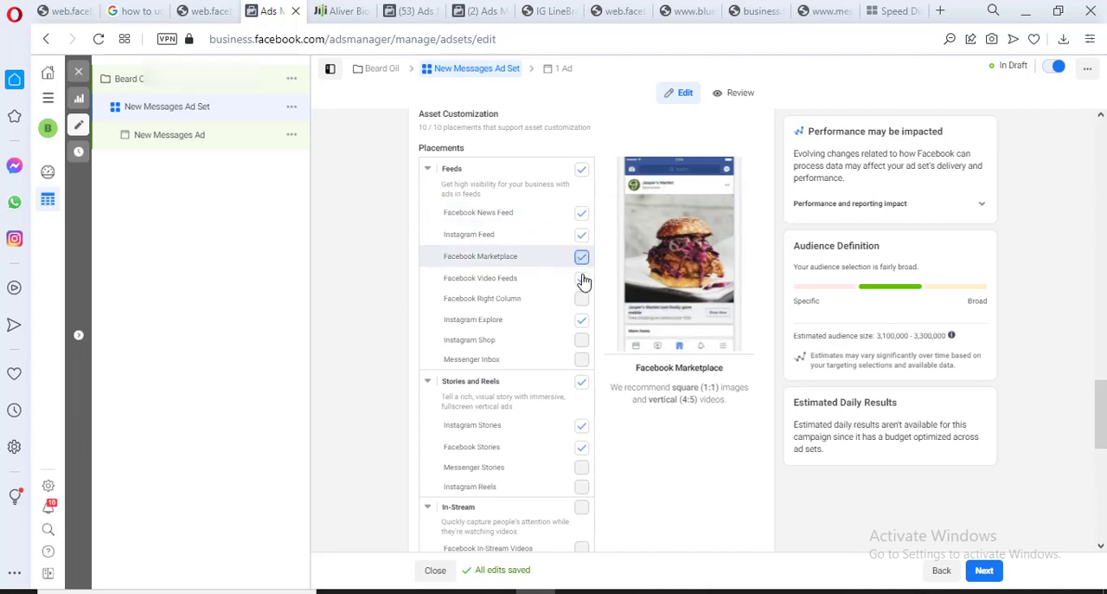
click(582, 291)
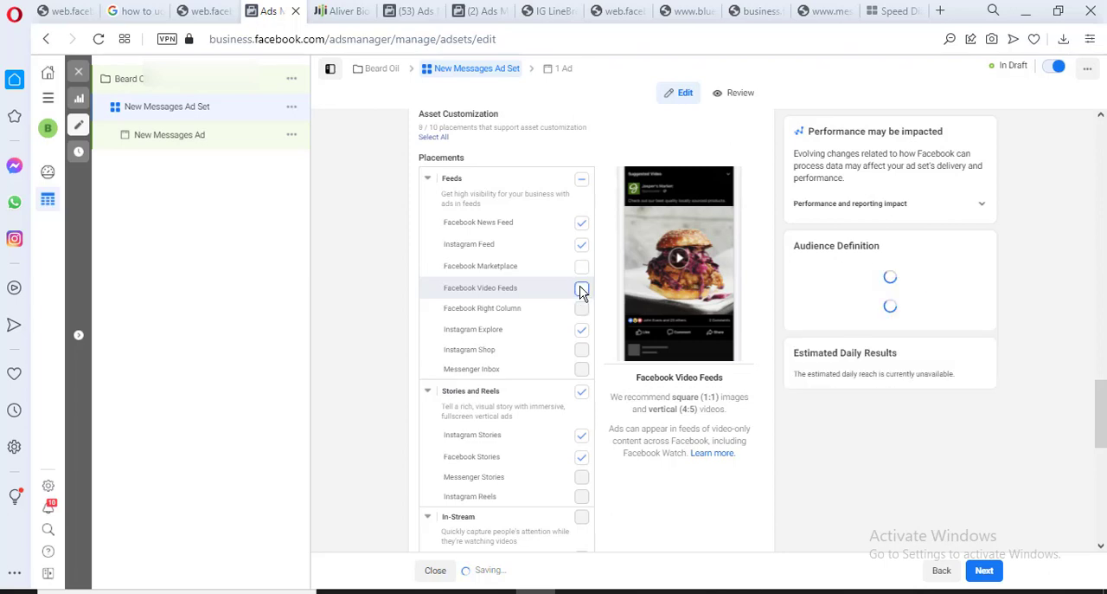
click(582, 332)
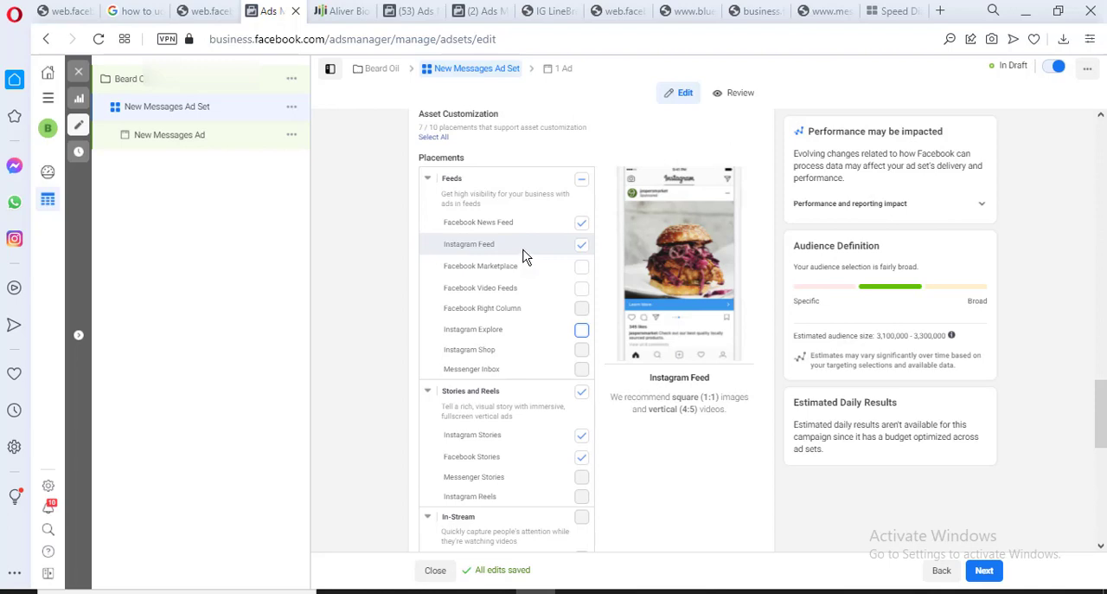
Exclude the whole Stories and Reels group from the placements and recheck the selected Feeds placements
click(429, 181)
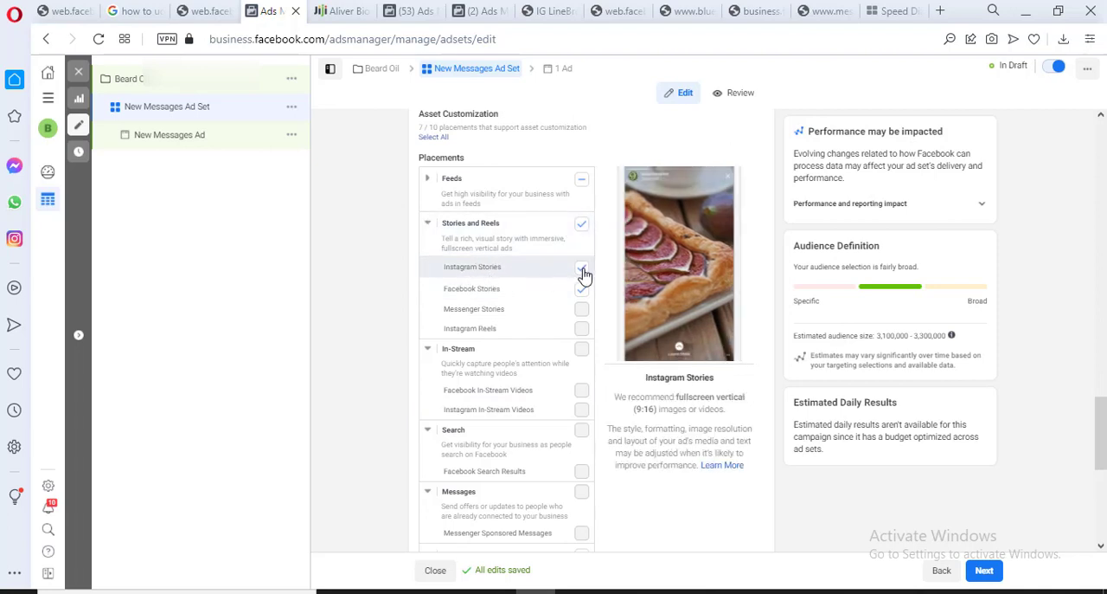
click(581, 224)
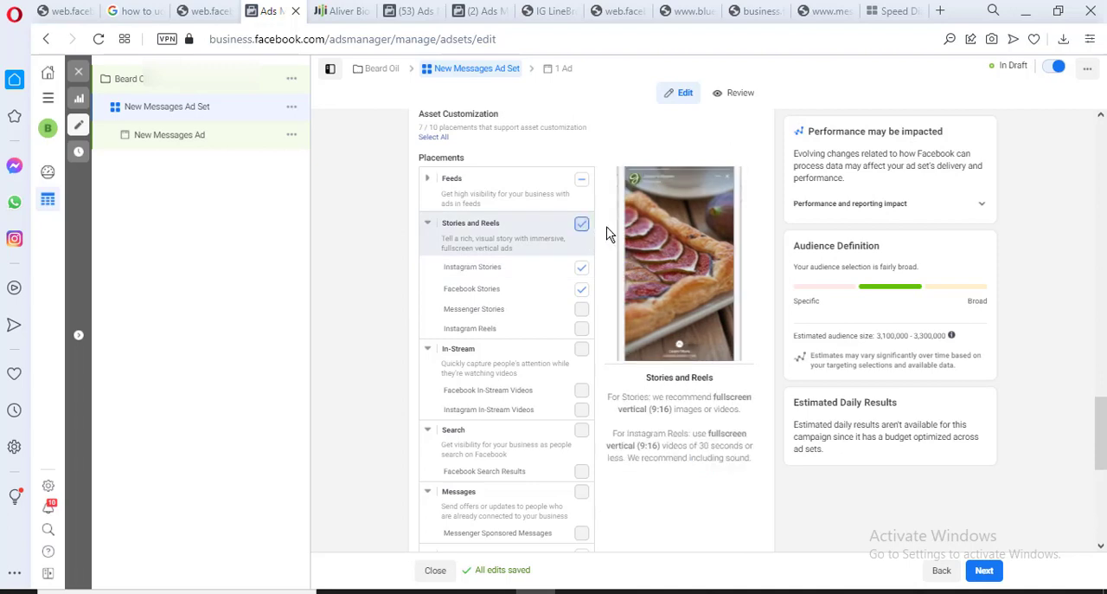
click(429, 225)
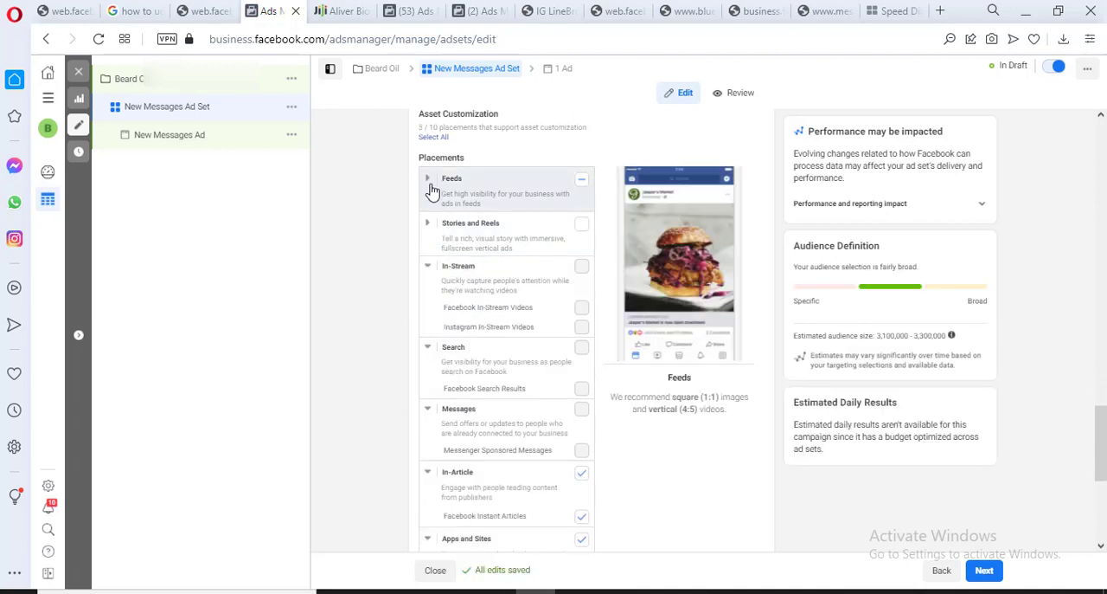
click(429, 186)
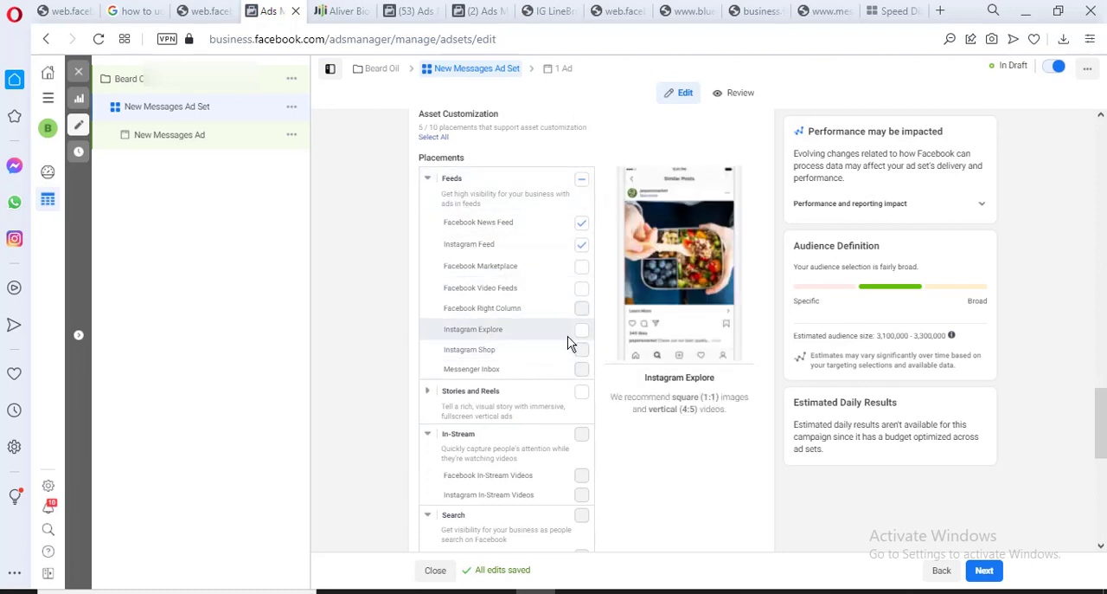
click(427, 178)
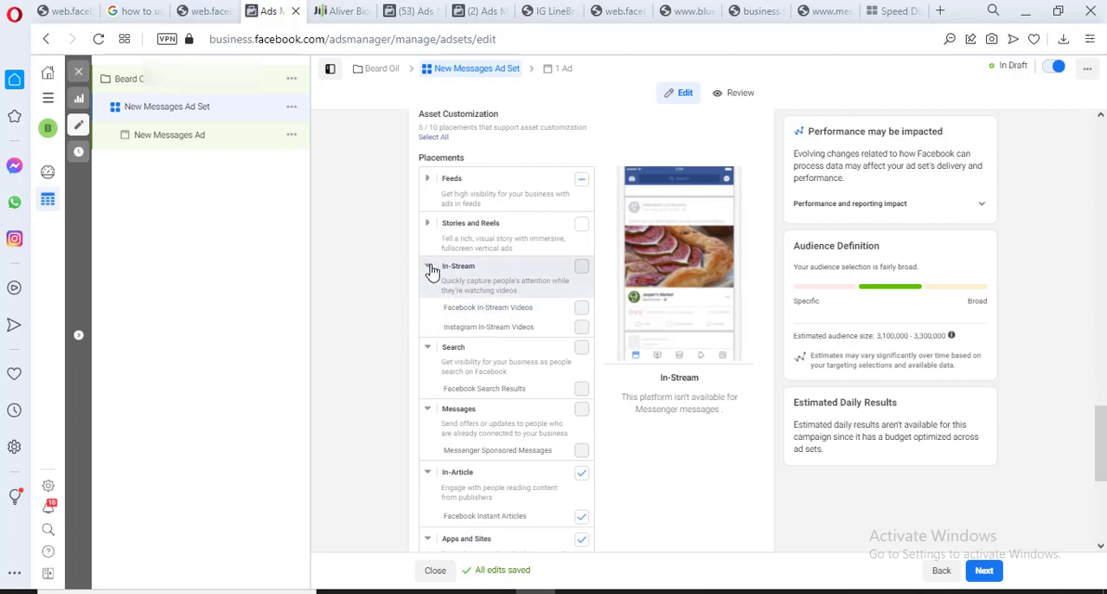
Exclude the In-Article and Apps and Sites groups from the ad set's placements
click(428, 267)
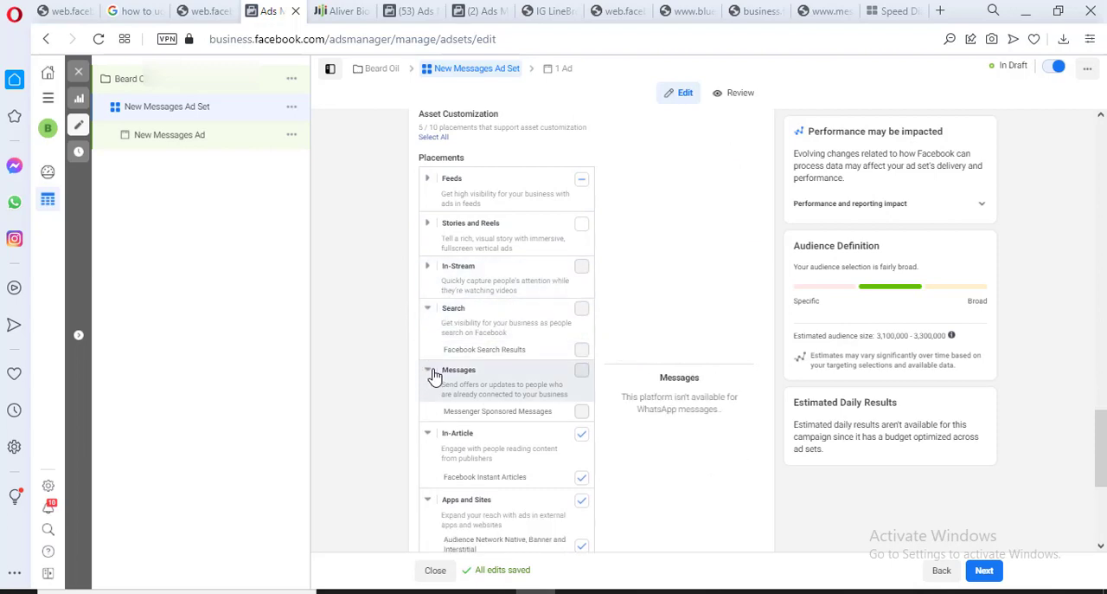
click(433, 372)
click(581, 413)
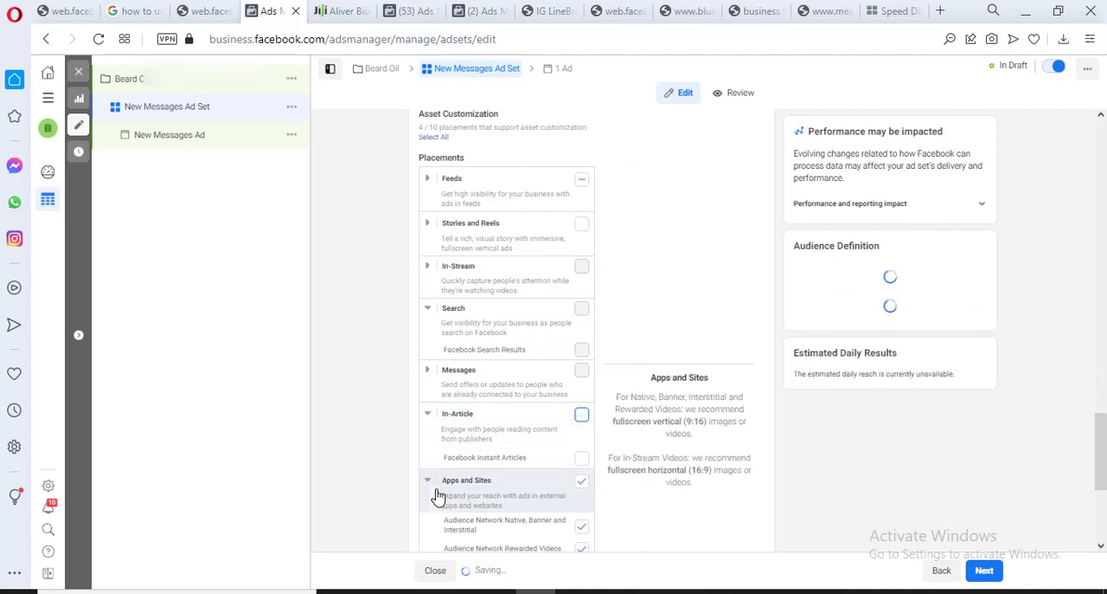
click(430, 481)
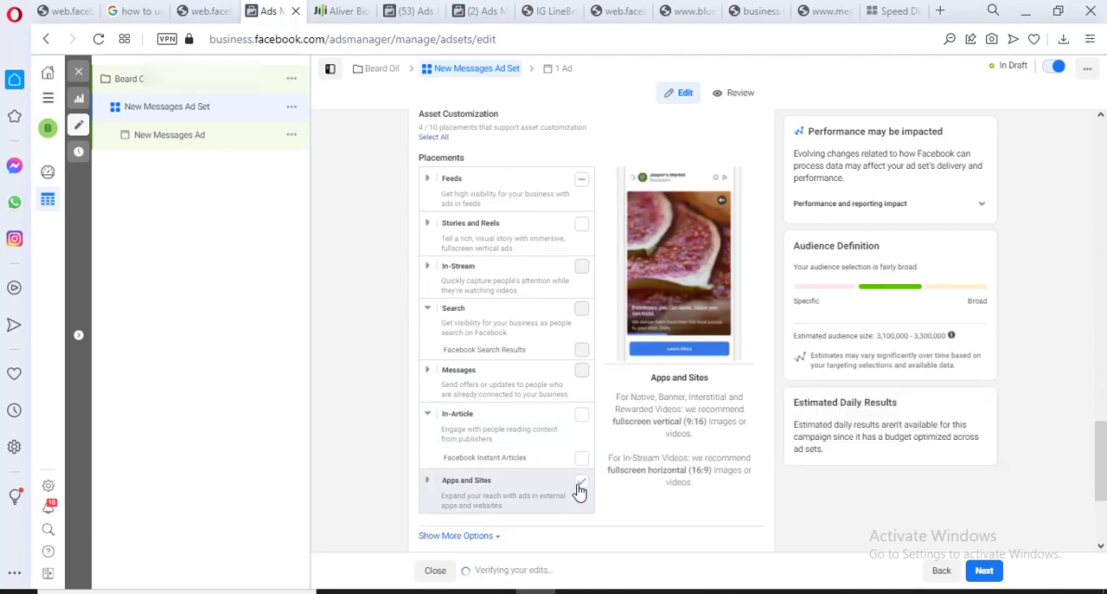
click(580, 486)
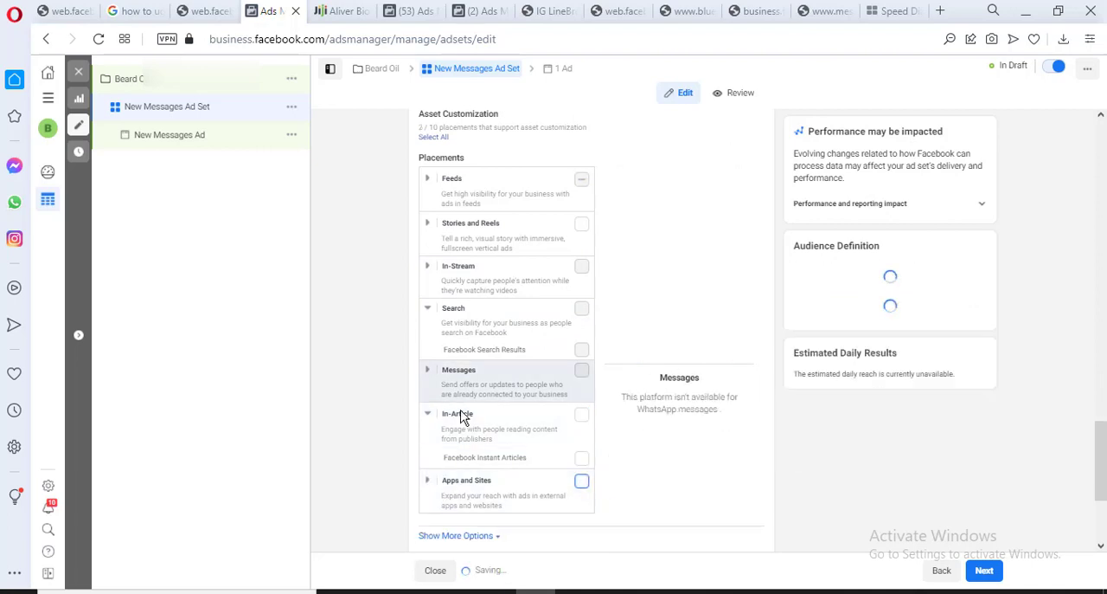
mouse_move(1105, 437)
mouse_down()
mouse_move(1105, 489)
mouse_move(1103, 407)
mouse_move(1102, 430)
mouse_up()
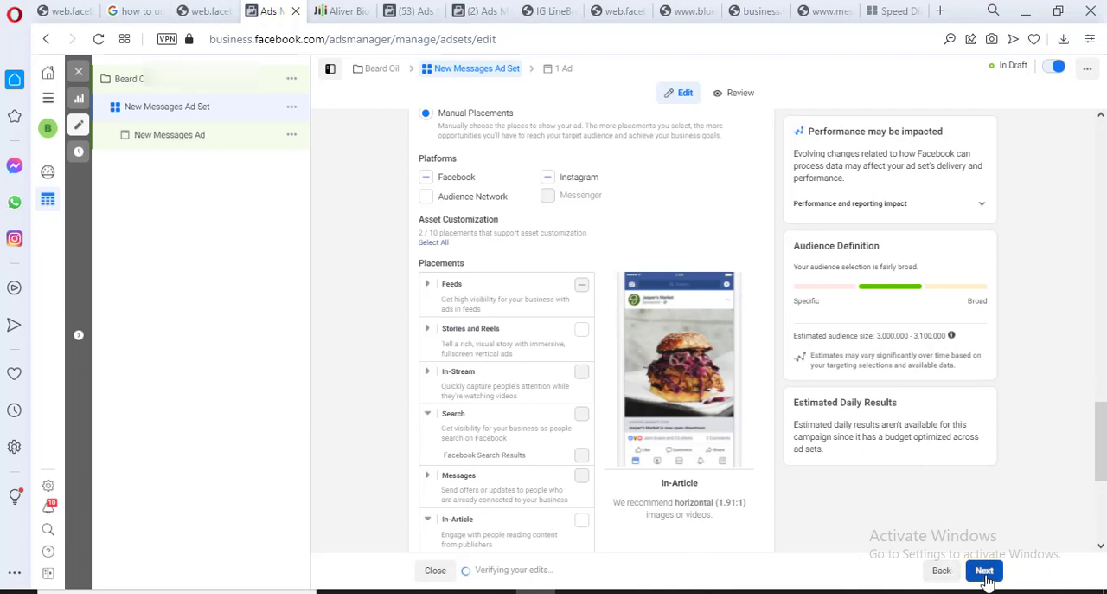
Continue to the New Messages Ad settings and check the campaign, ad set and ads outline in Notepad
click(985, 576)
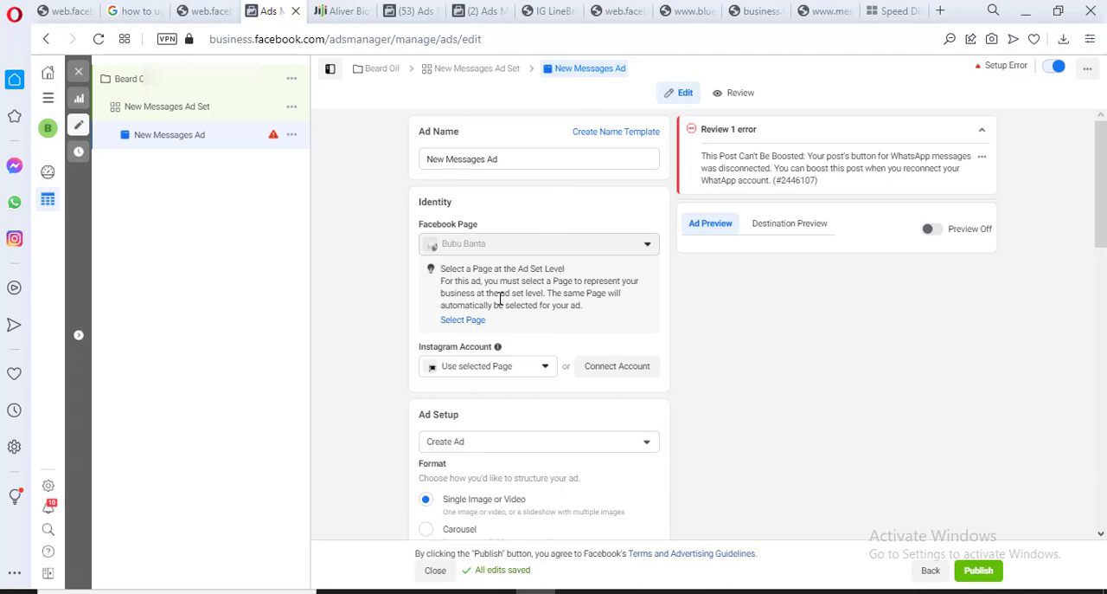
click(655, 592)
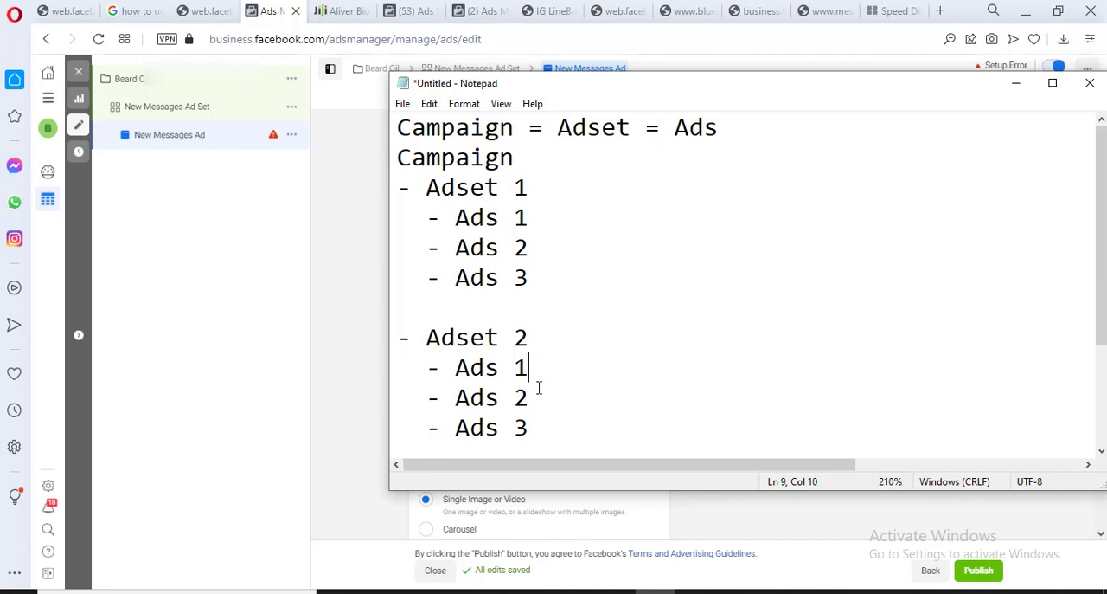
click(355, 352)
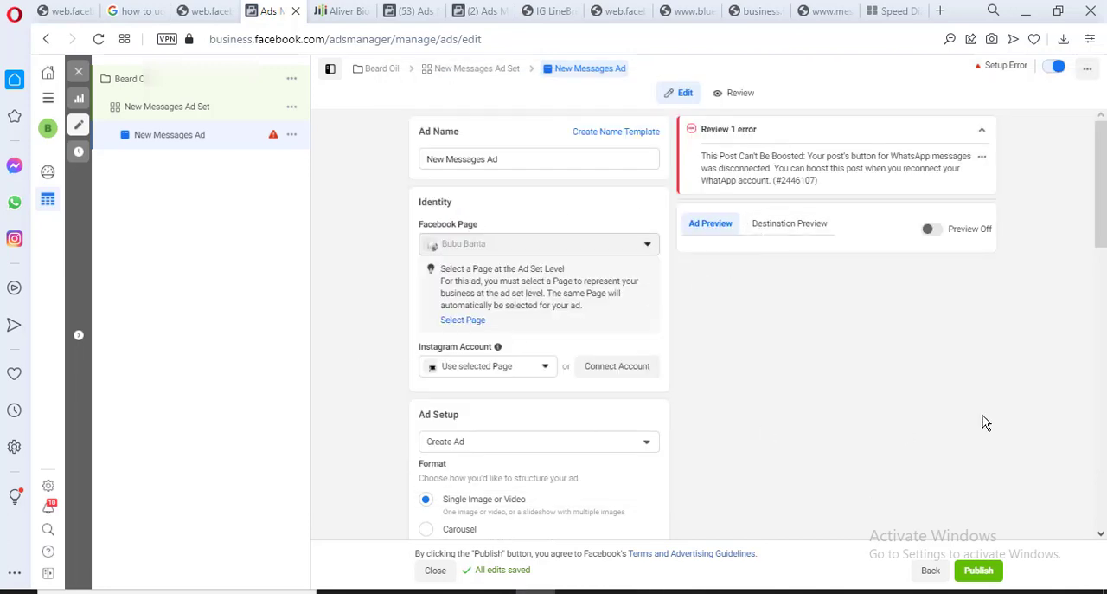
Look through the ad's Identity section and check which Instagram accounts are available
scroll(1105, 237, down, 1)
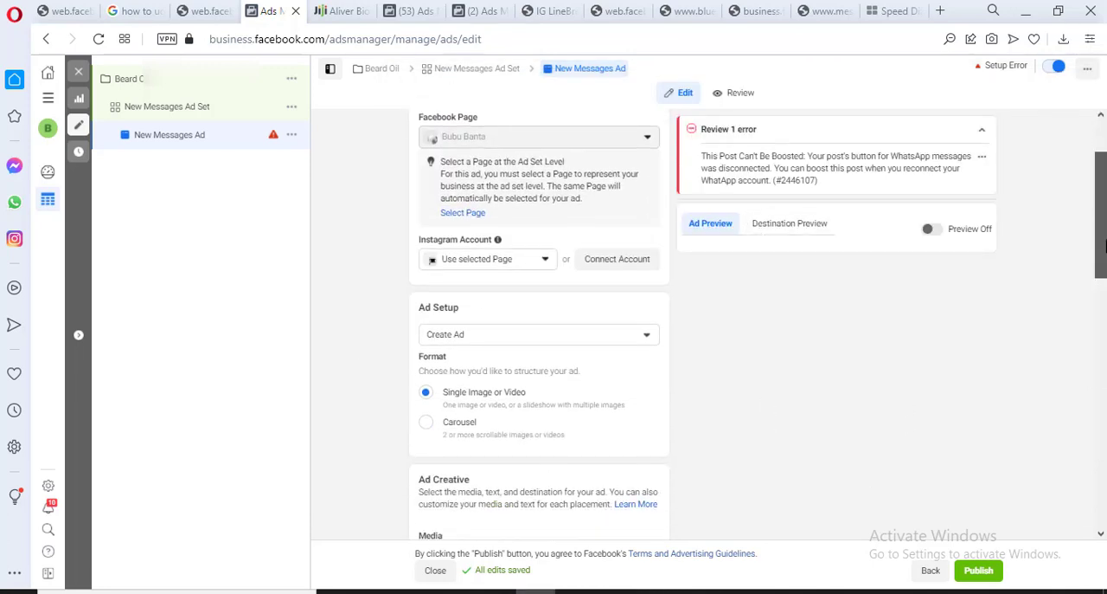
scroll(1105, 208, up, 2)
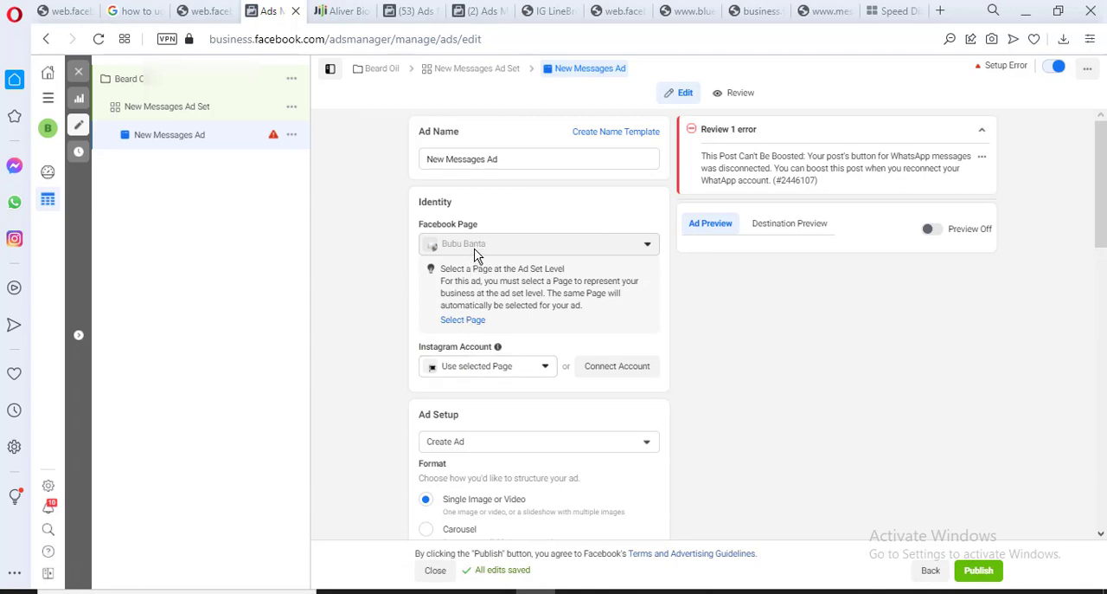
click(545, 371)
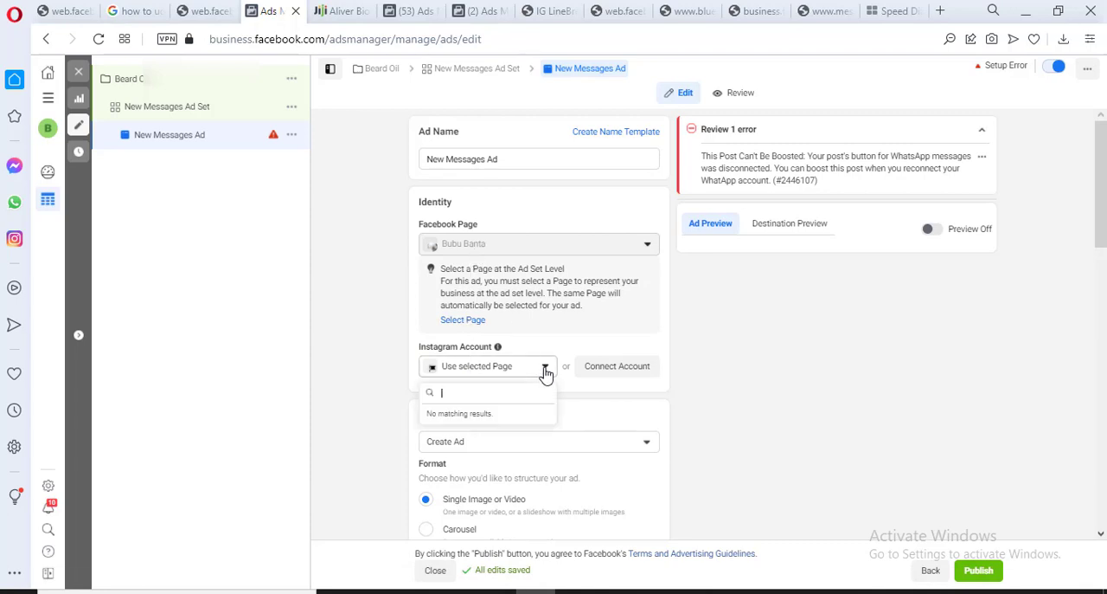
click(519, 416)
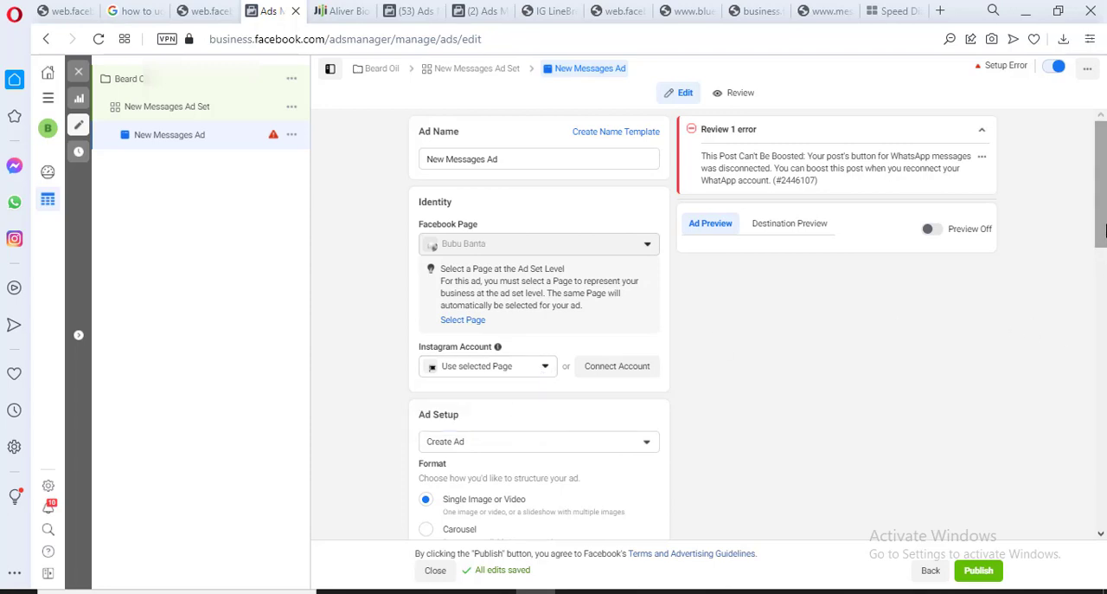
Change the Ad Setup from creating an ad to Use Existing Post
drag(1103, 229, 1101, 302)
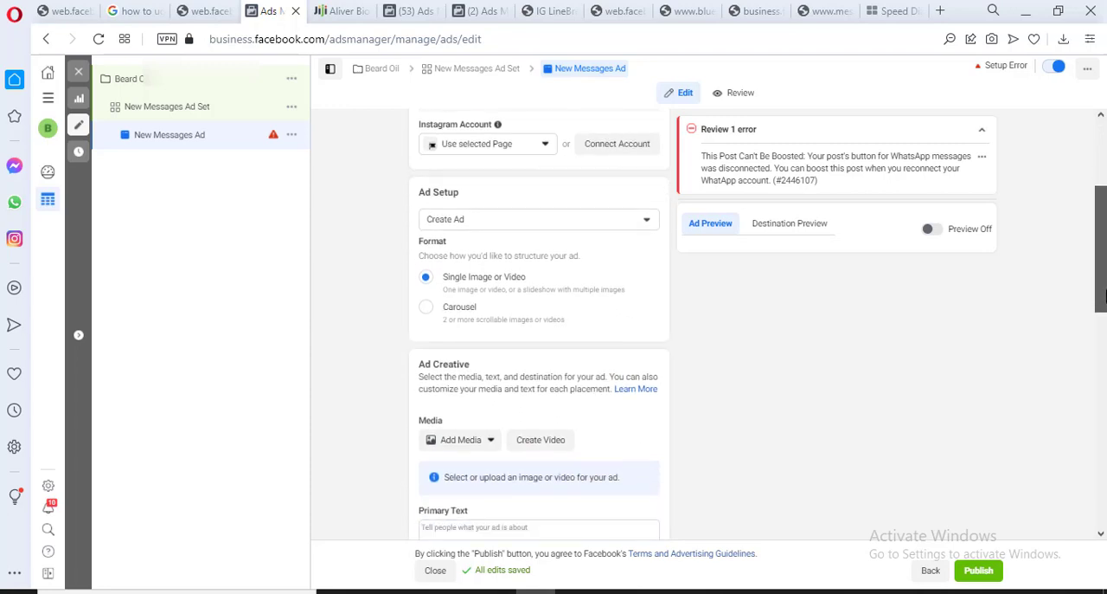
click(647, 222)
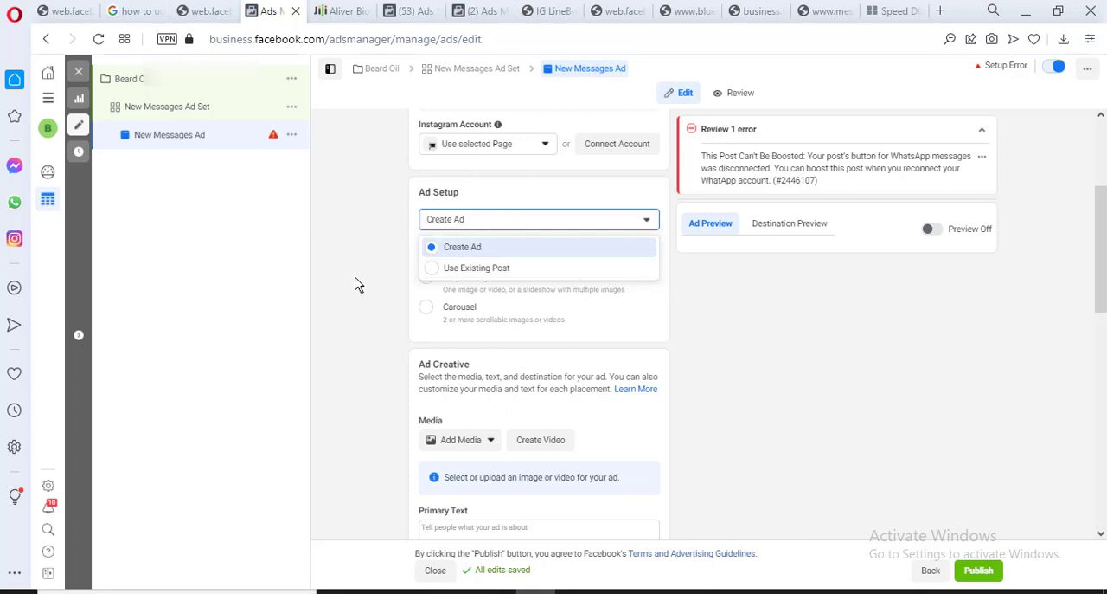
click(519, 221)
click(519, 221)
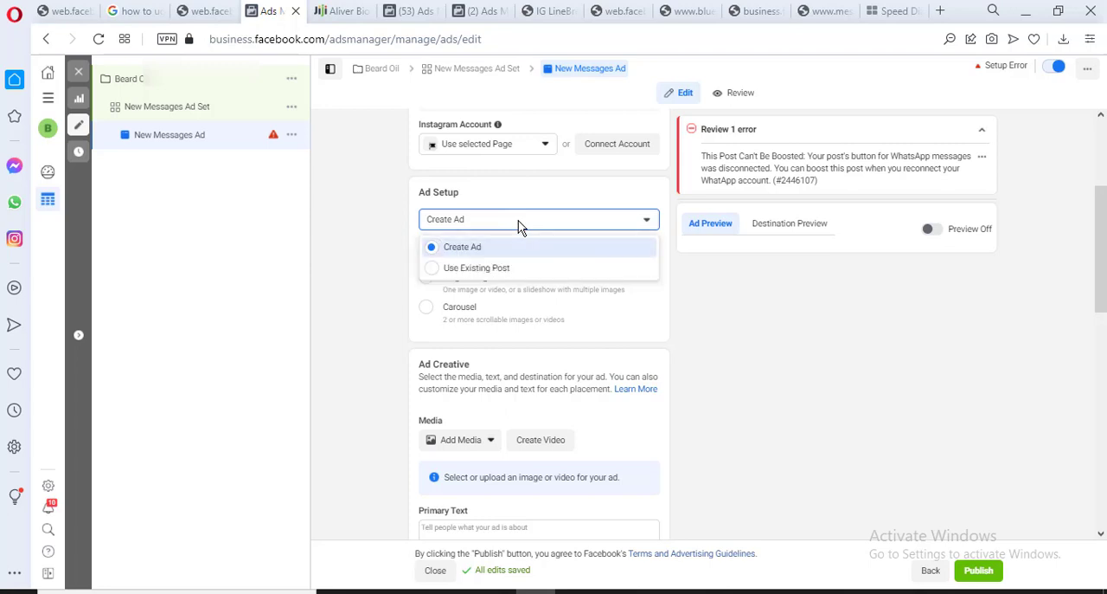
click(519, 266)
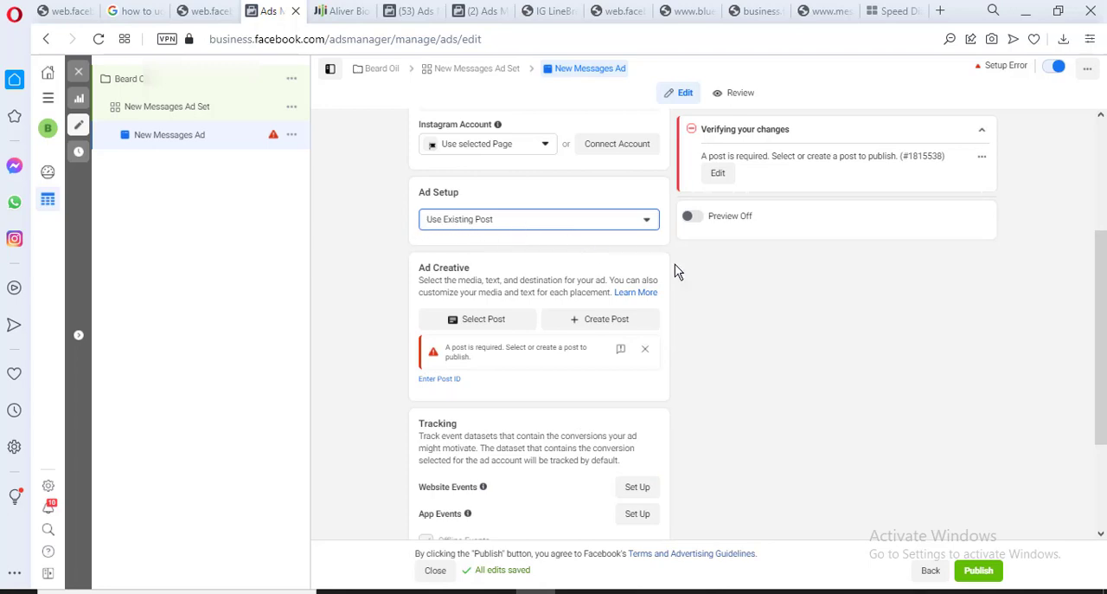
click(770, 262)
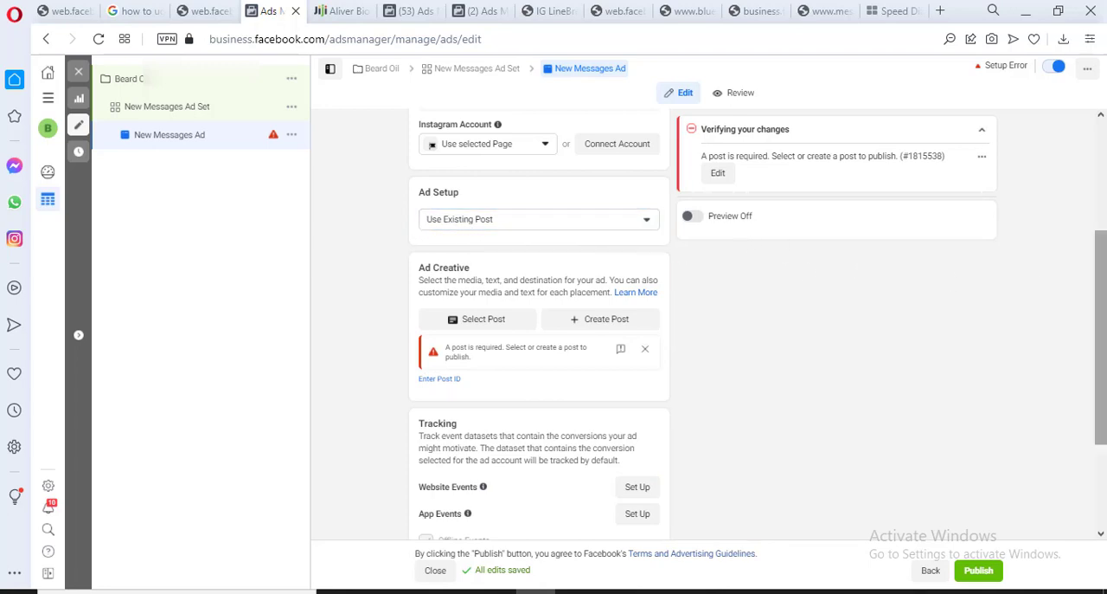
scroll(915, 297, down, 1)
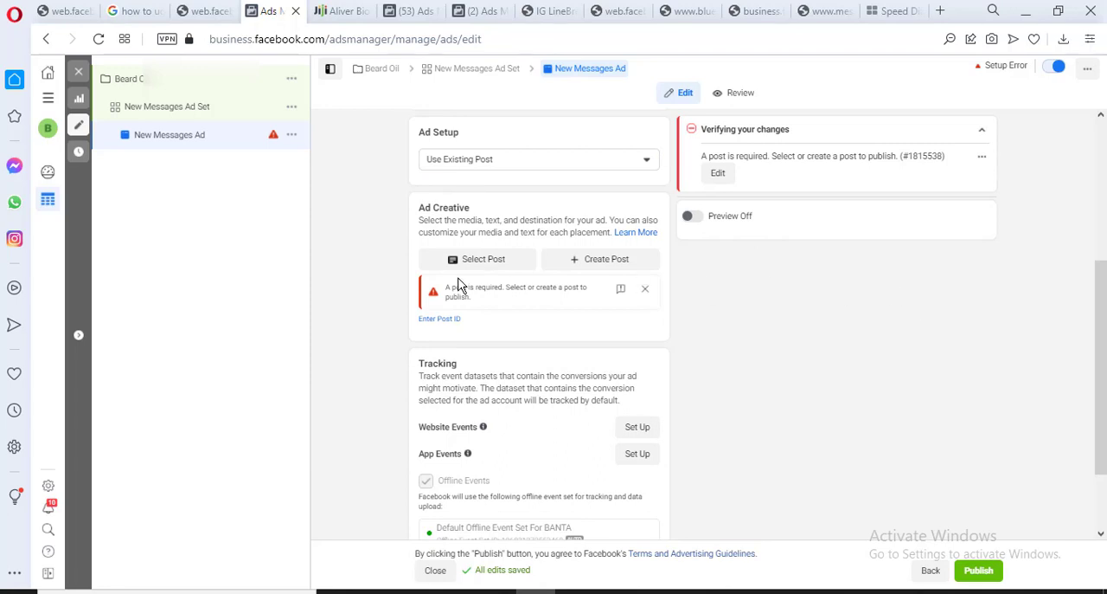
click(474, 260)
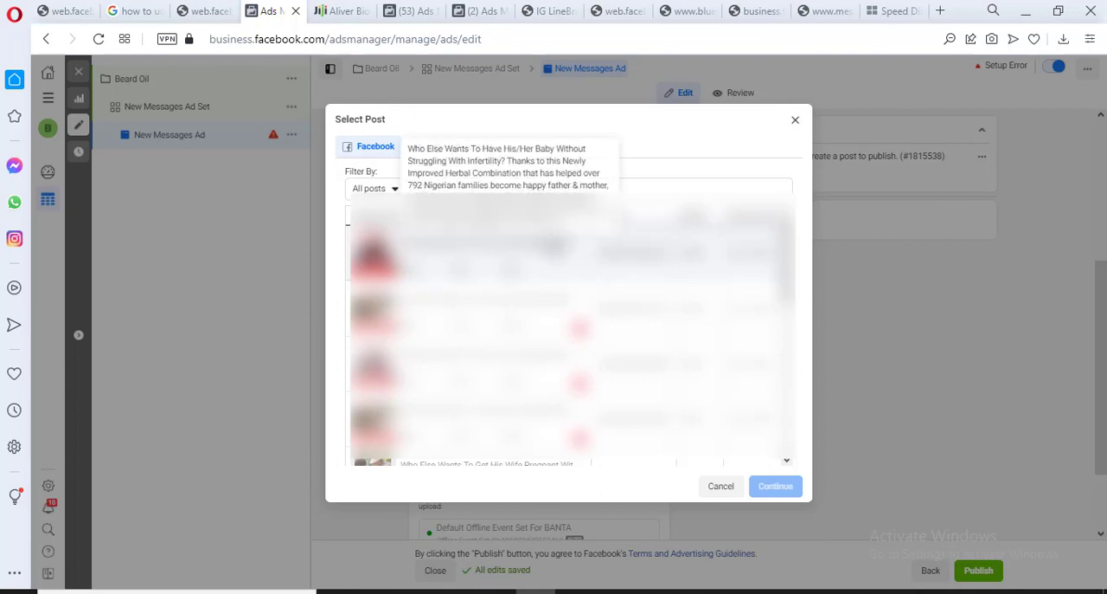
click(555, 247)
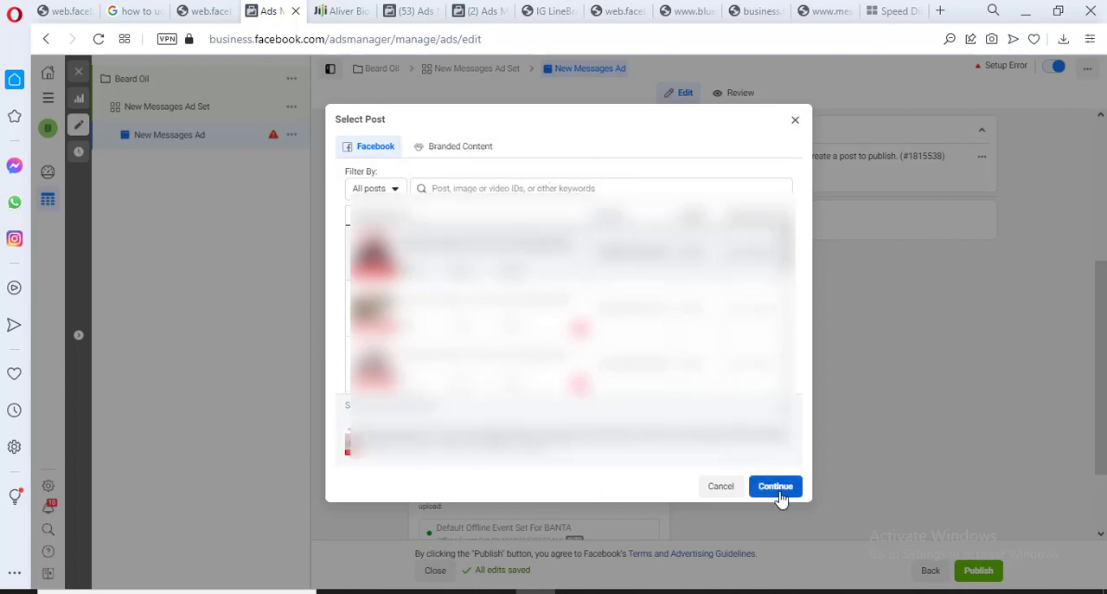
click(796, 121)
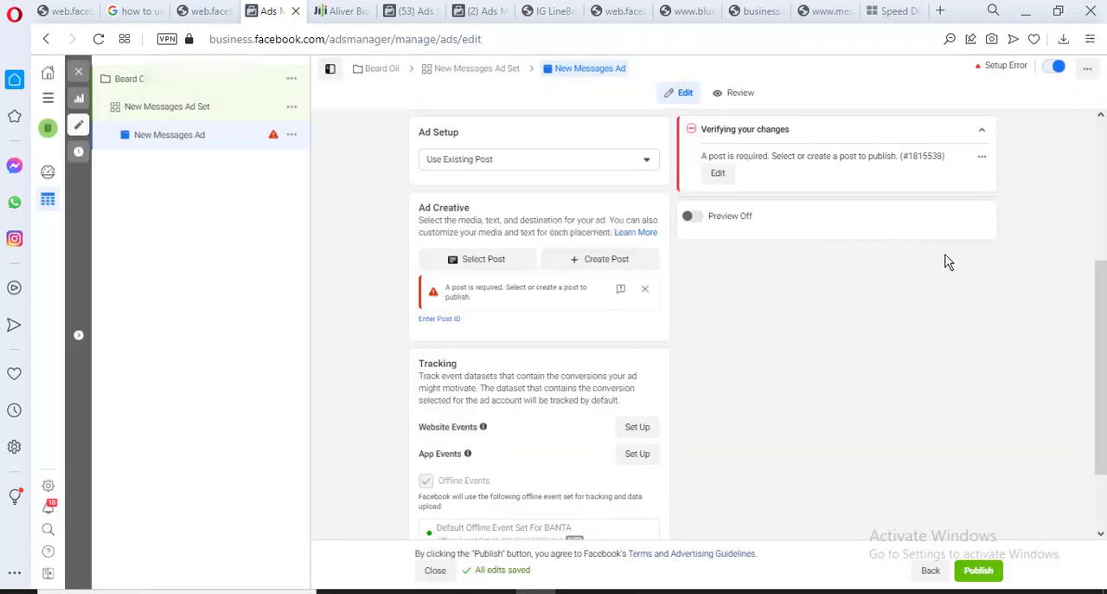
Change the Ad Setup from Use Existing Post to Create Ad
drag(1102, 342, 1101, 241)
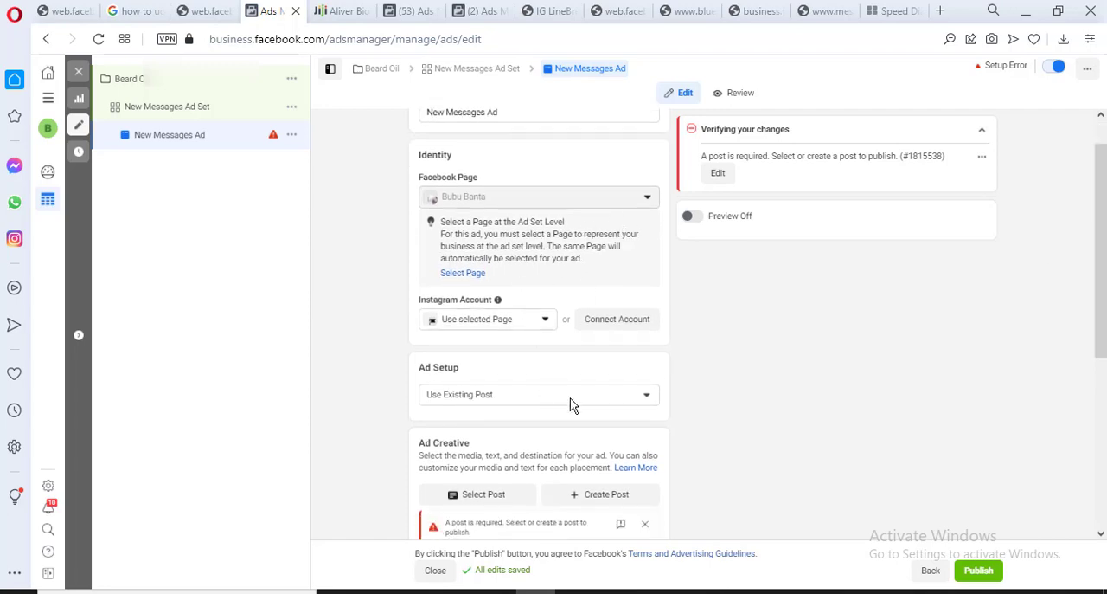
click(637, 397)
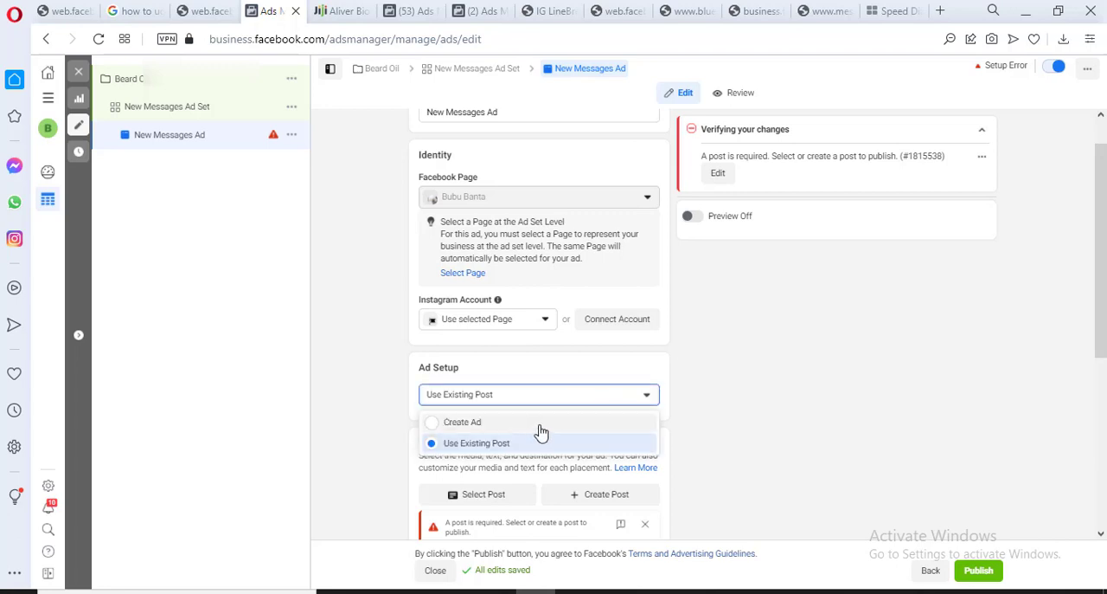
click(542, 424)
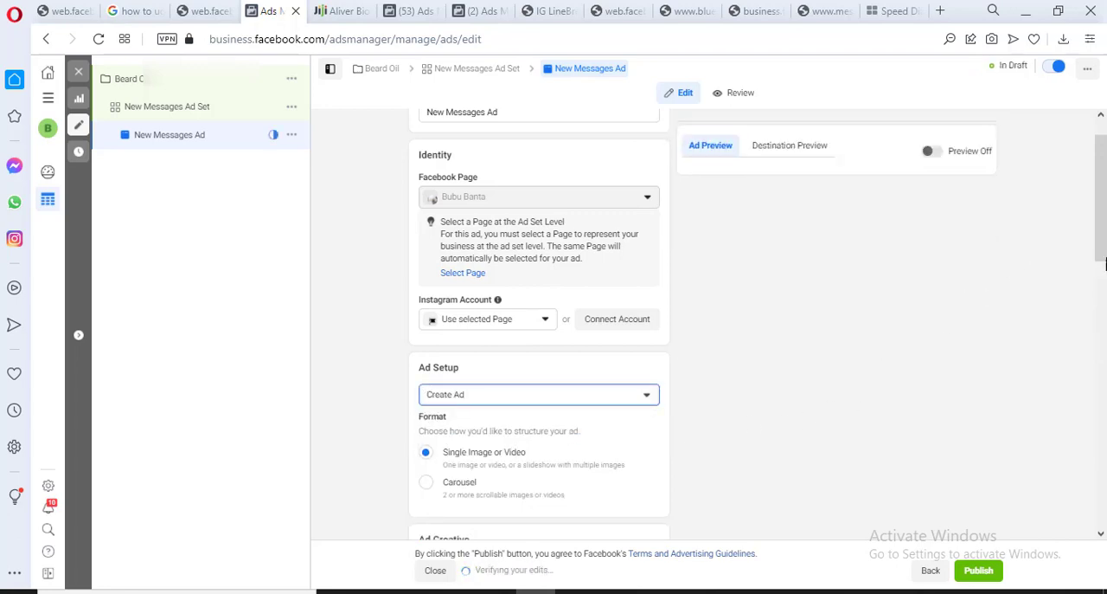
Try out the Carousel format and its first card's fields, and return the ad format to Single Image or Video
scroll(1105, 260, down, 2)
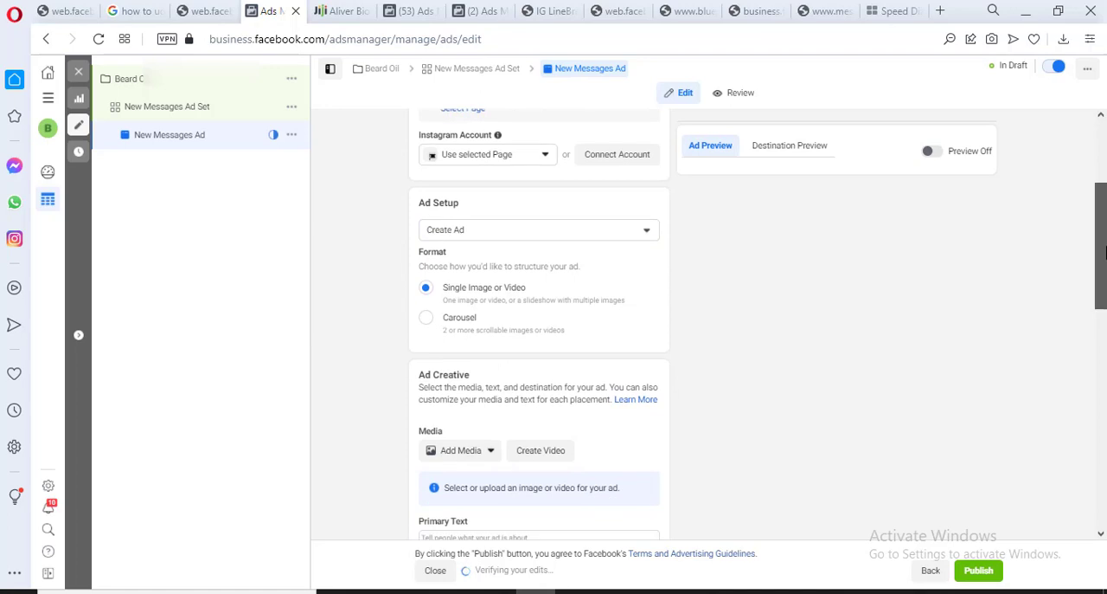
scroll(1105, 251, down, 2)
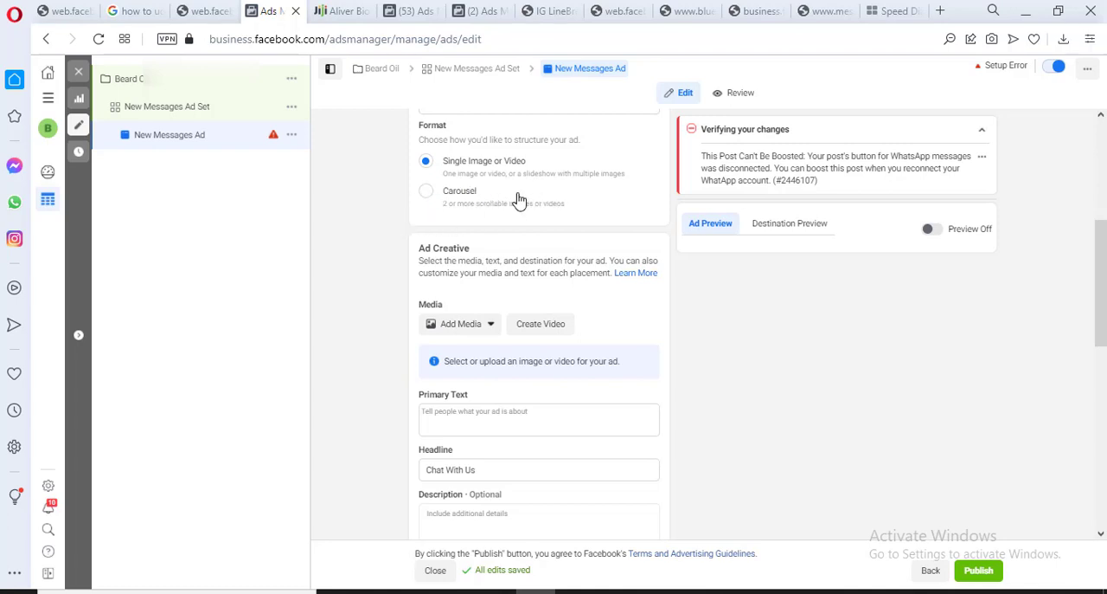
click(425, 191)
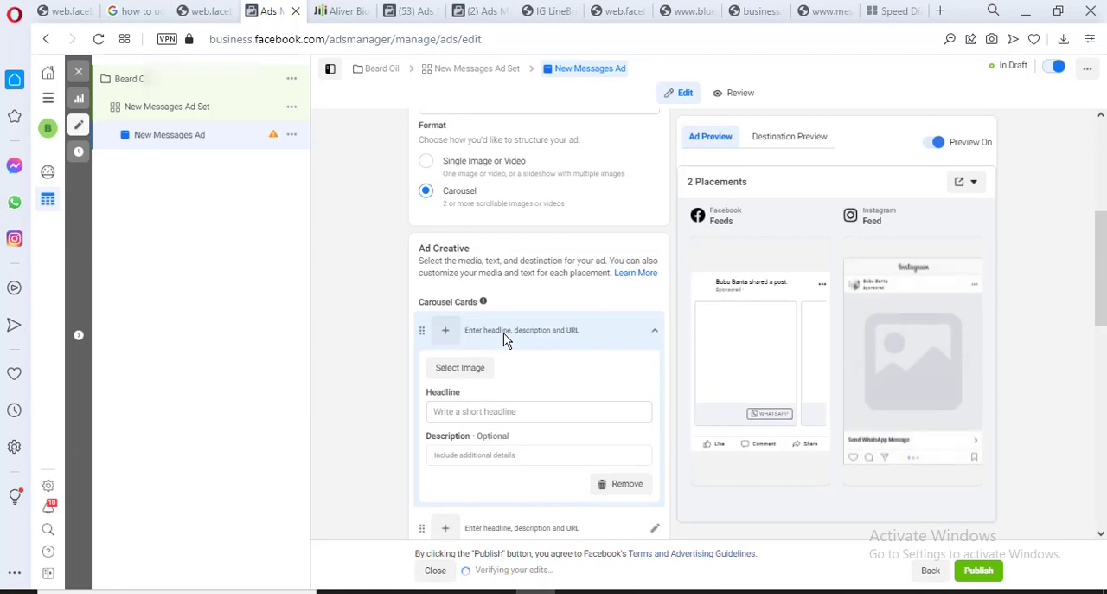
click(501, 342)
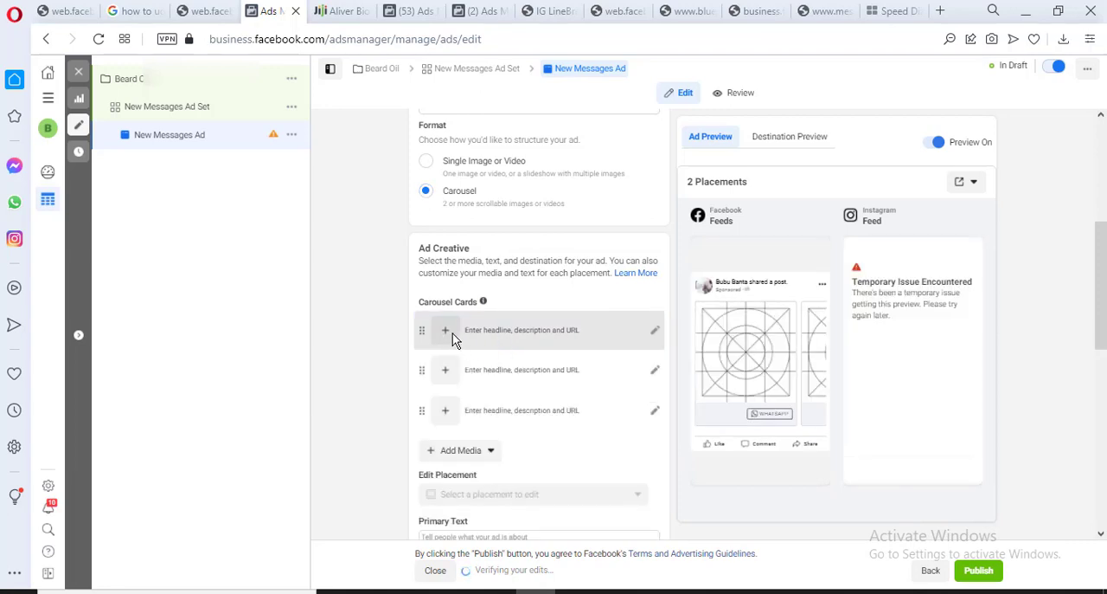
click(452, 333)
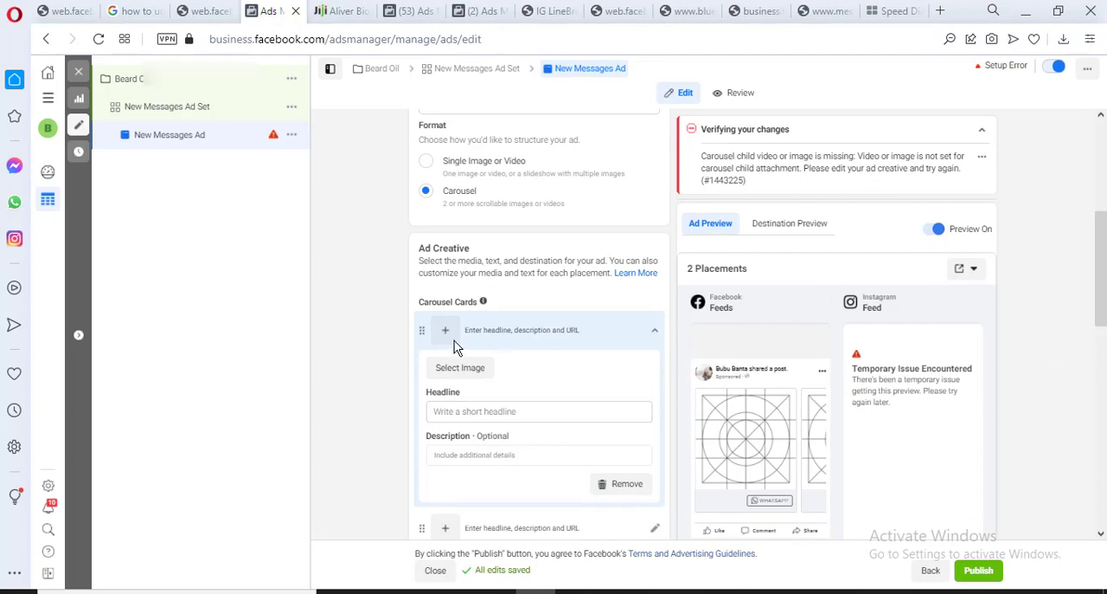
click(657, 335)
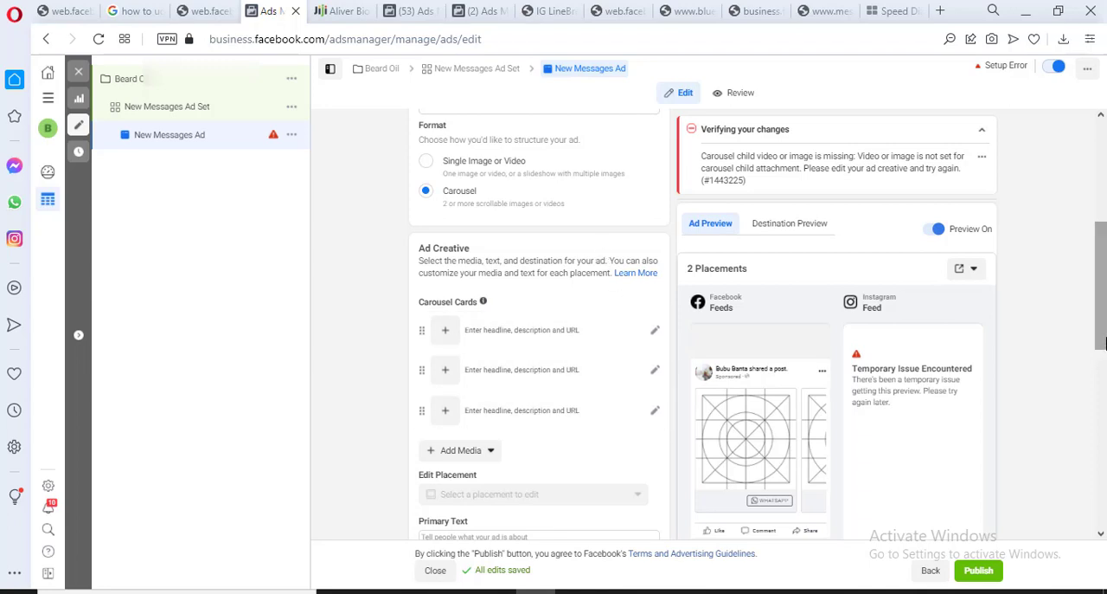
drag(1100, 343, 1101, 328)
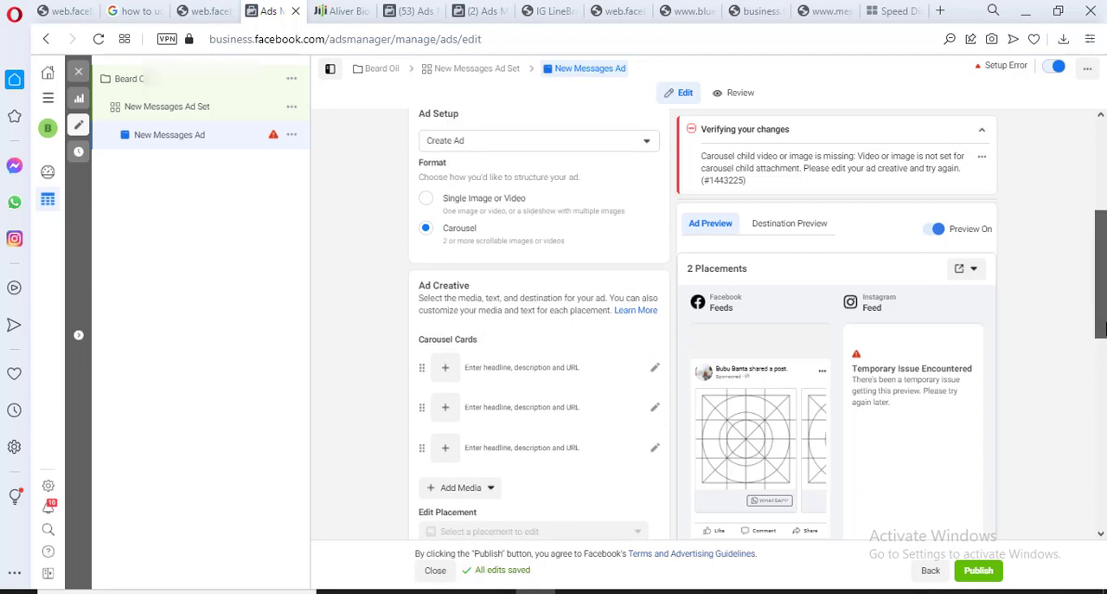
click(450, 207)
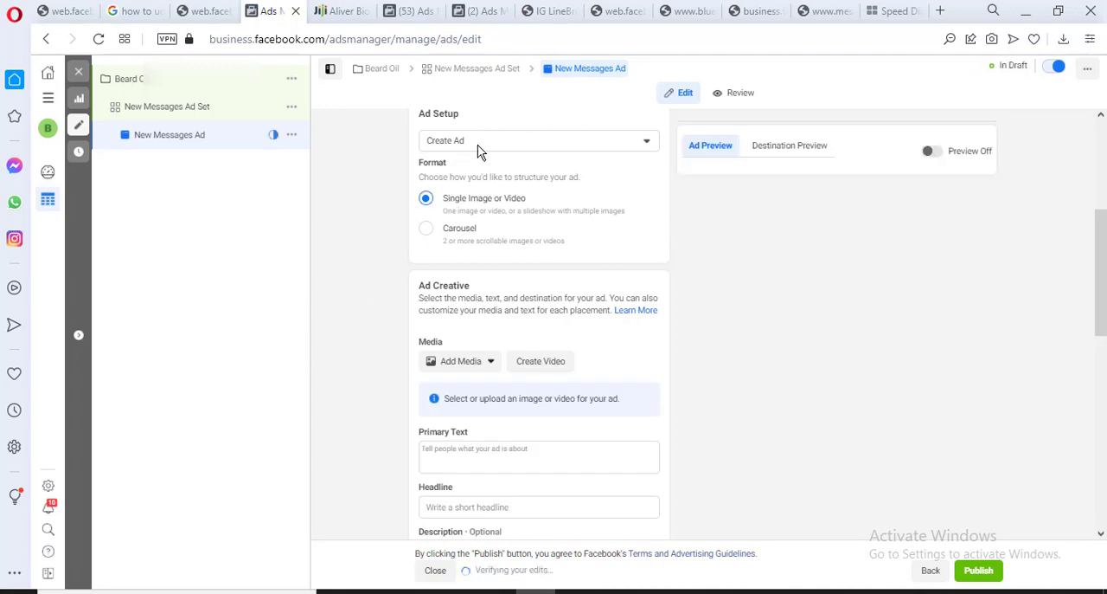
Add the 1000 × 1000 Beard Oil product image from the account images as the ad's media, keeping the original crop
click(458, 363)
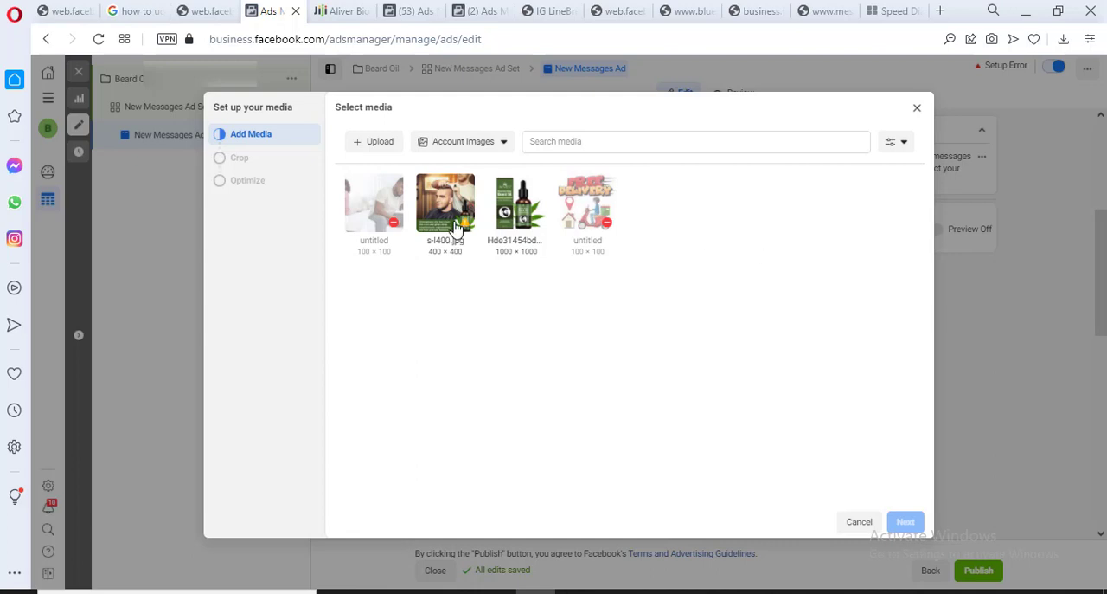
click(511, 212)
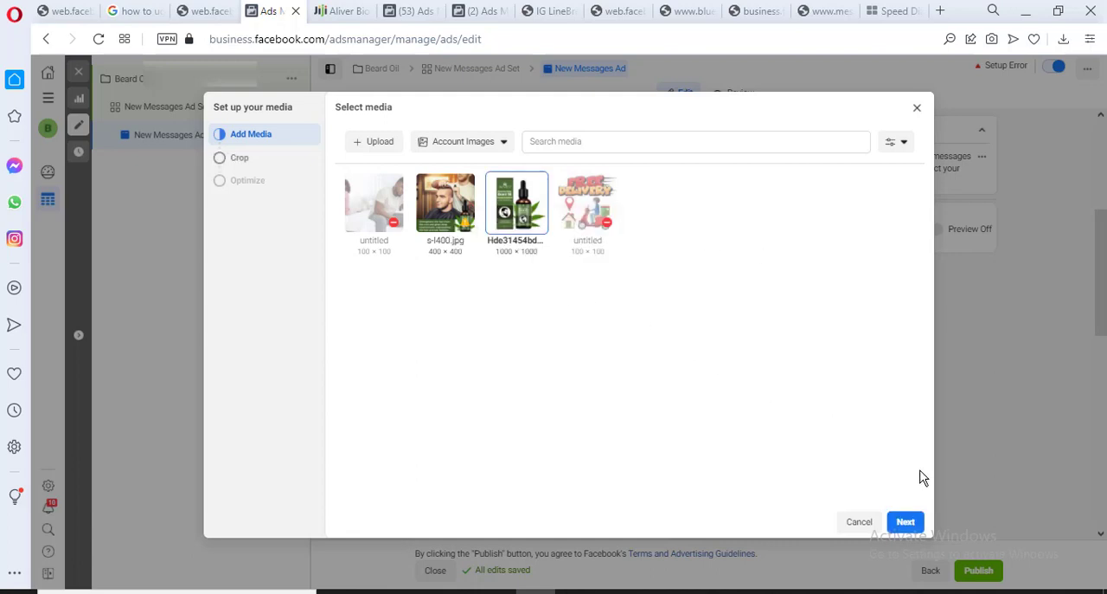
click(905, 522)
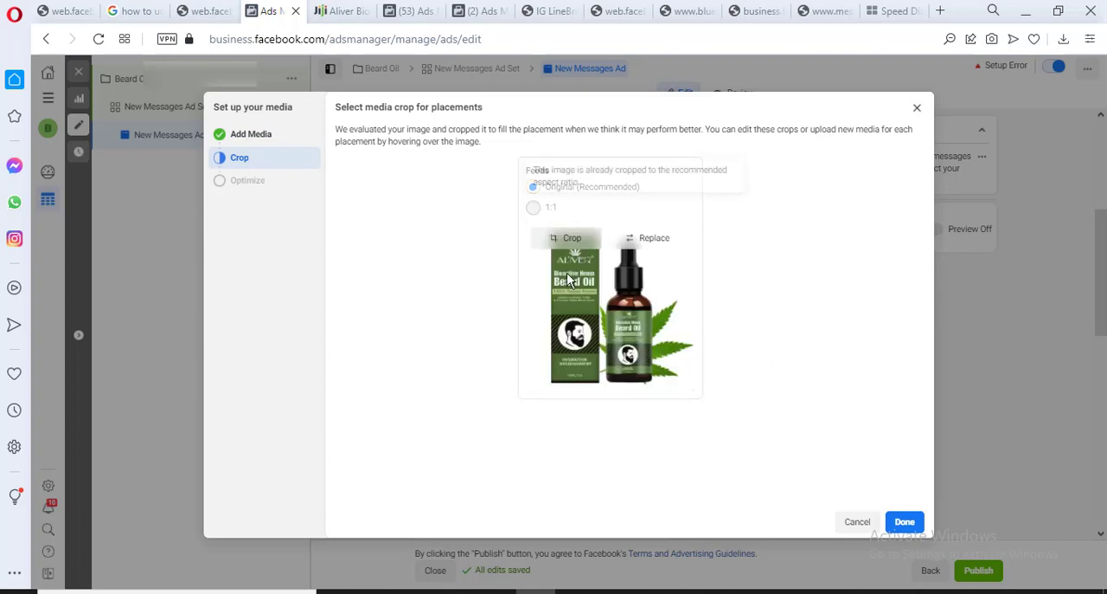
click(915, 527)
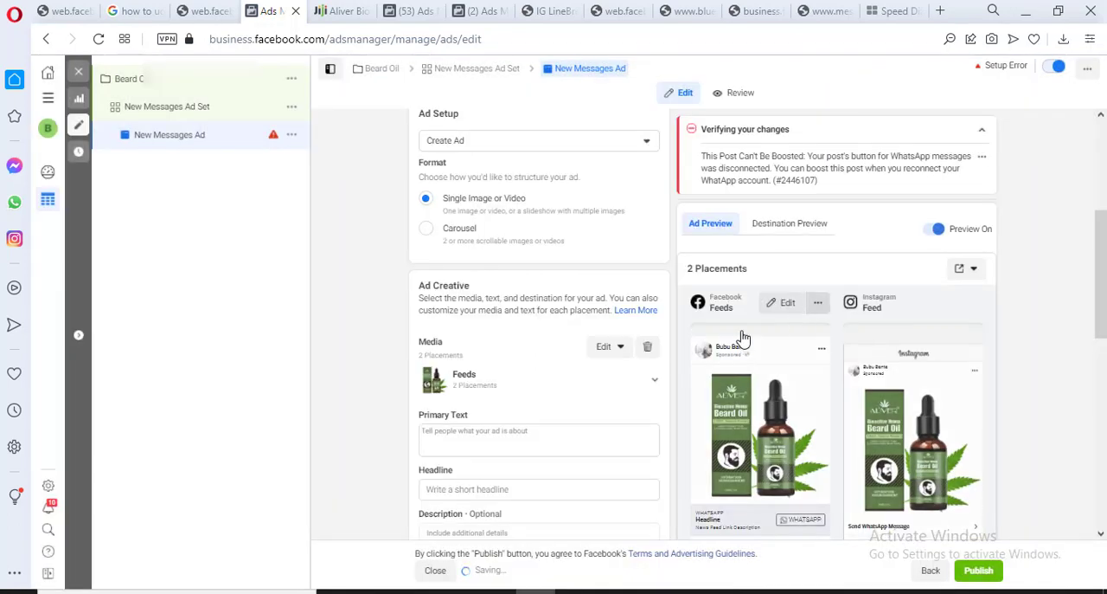
Go to the ad's empty Primary Text field and switch to the IG caption maker page to compose the text there
drag(1103, 253, 1103, 325)
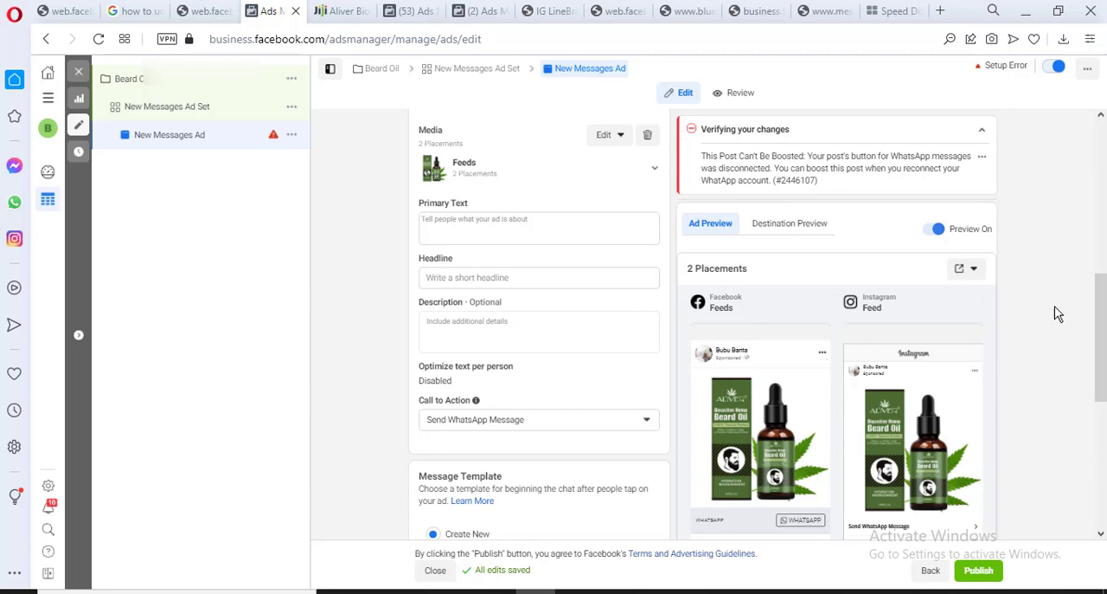
mouse_move(1106, 300)
mouse_down()
mouse_move(1106, 330)
mouse_move(1105, 277)
mouse_move(1105, 302)
mouse_up()
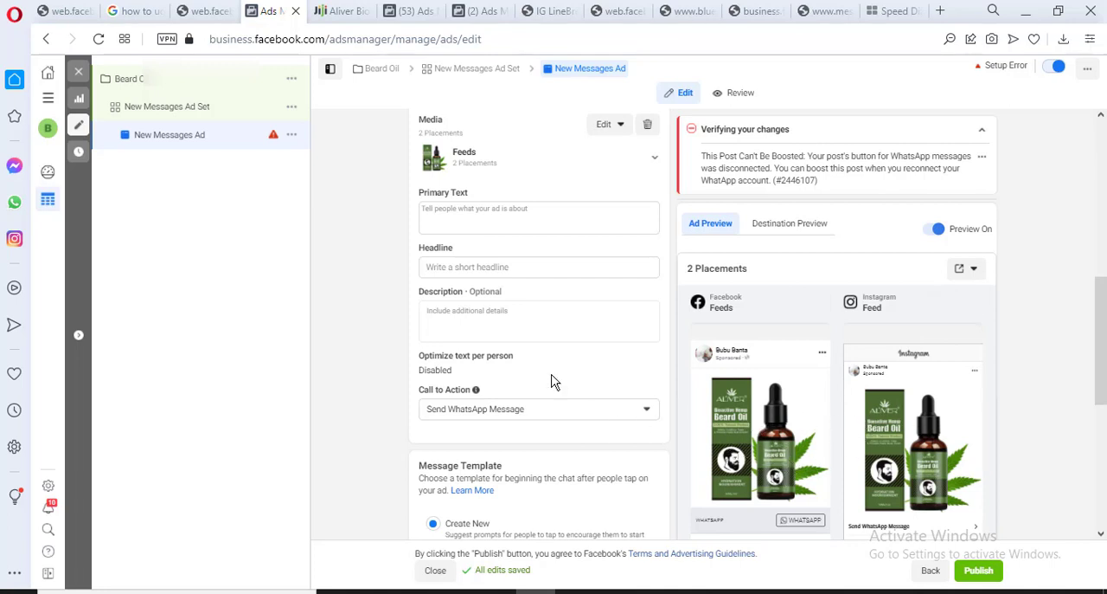
click(522, 218)
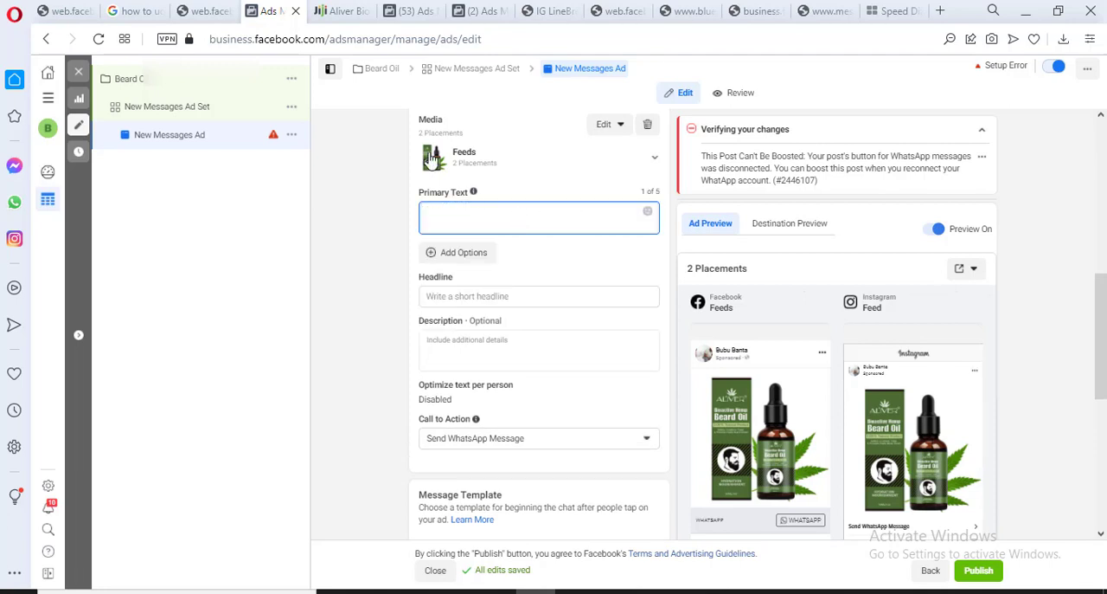
click(554, 12)
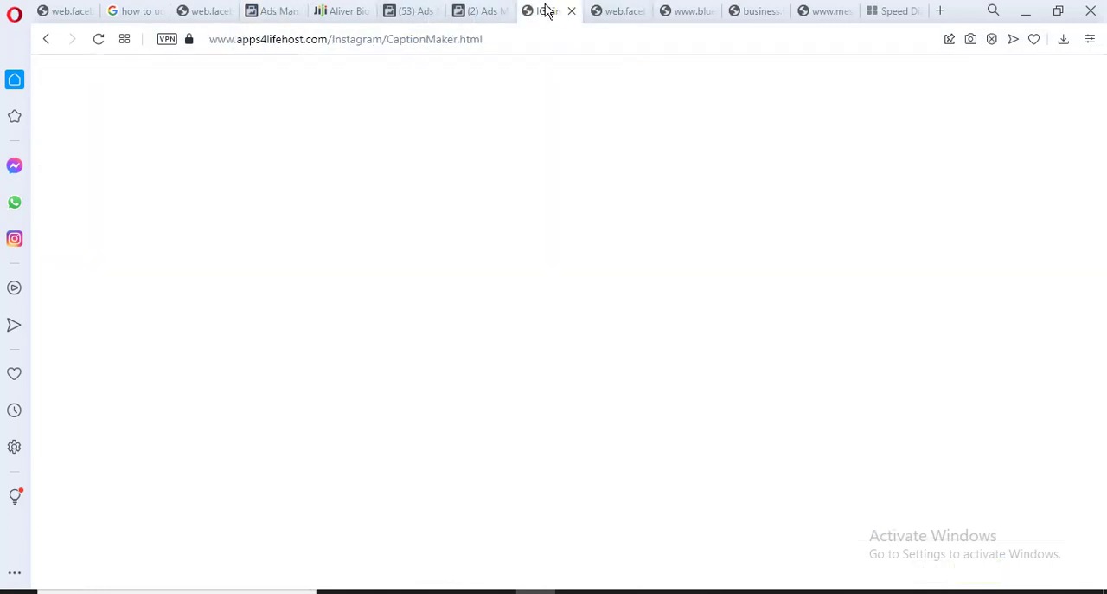
click(262, 350)
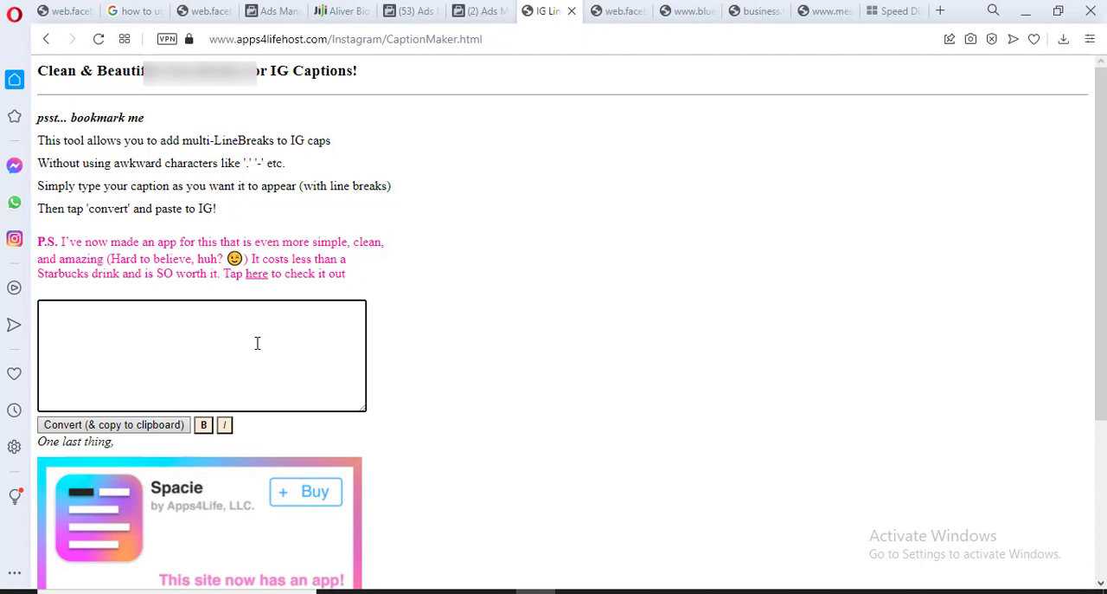
Write the caption's opening line "How Can One Grow A Beard In Less Than 30 Days?"
text(How Can One Grow A Bea)
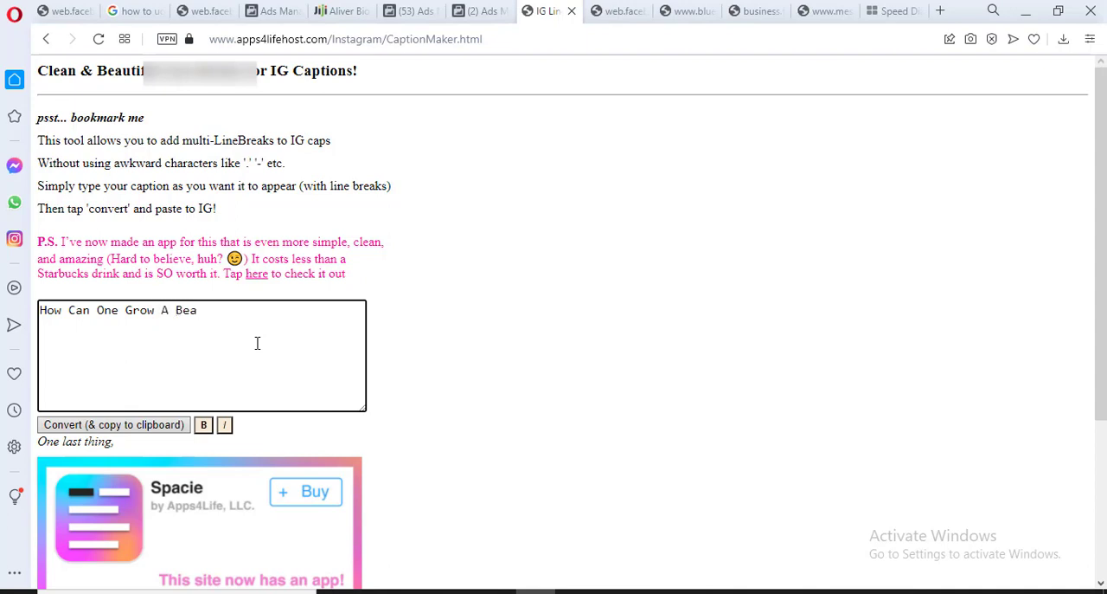
text(rd In Less Than 30 Days?)
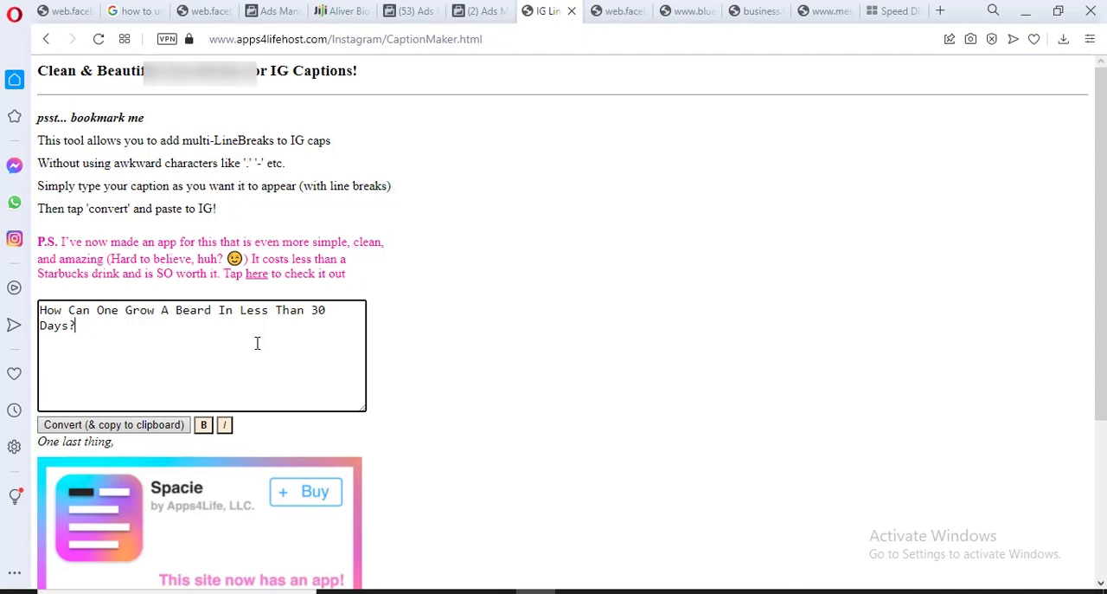
Add a separate paragraph reading "Scientist have discovered a Brown-bottled formula that helps to boost beard growth rapidly"
key(Return)
text(Scientist have disco)
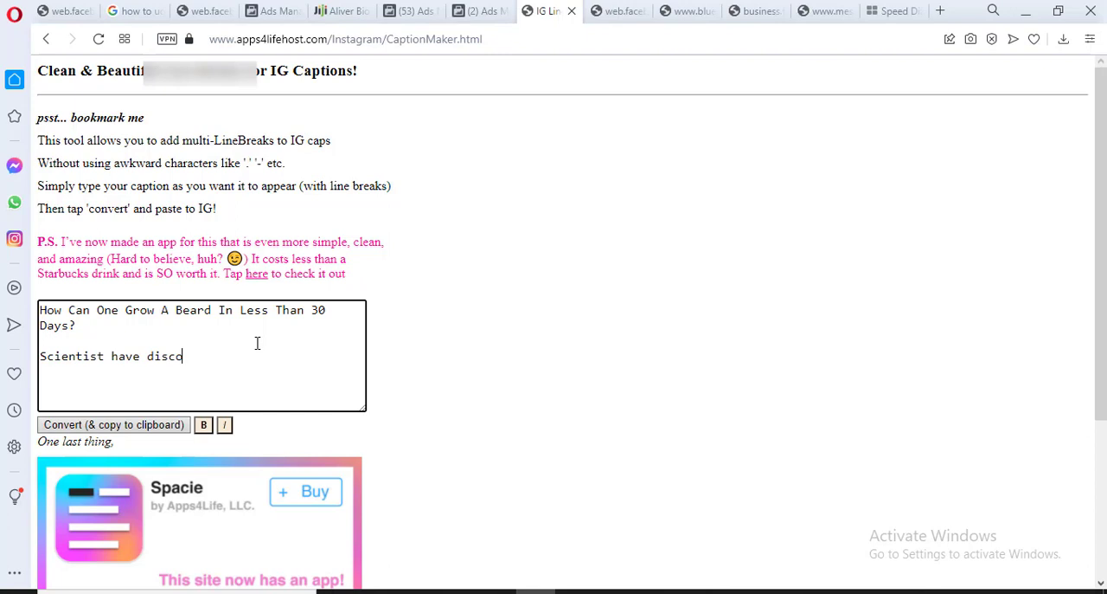
text(vered a)
text( Brown-bottled)
key(BackSpace)
text(d for)
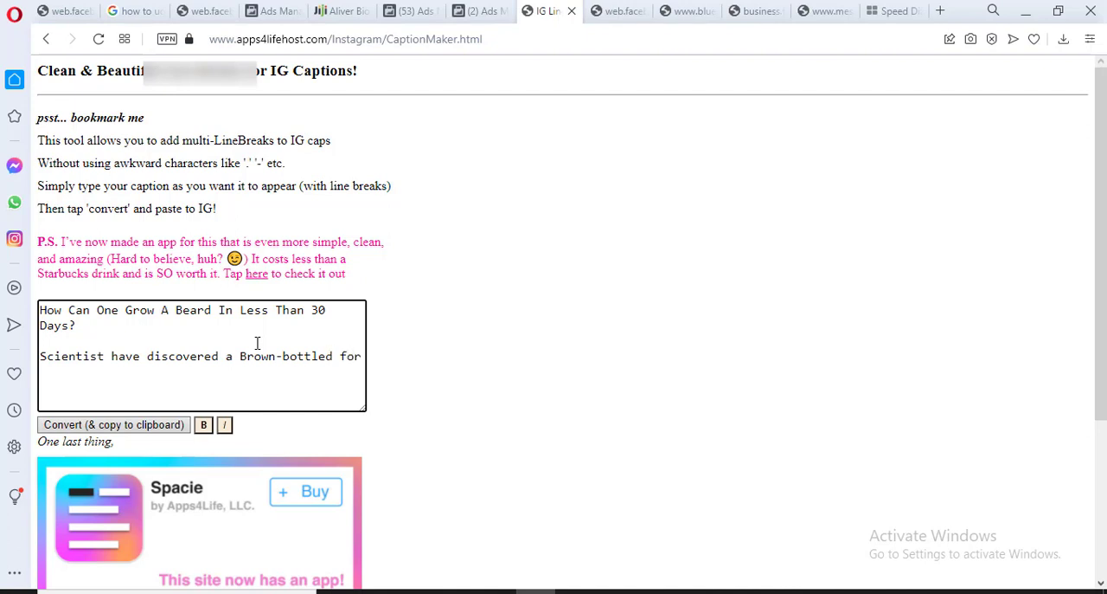
text(mula that hel)
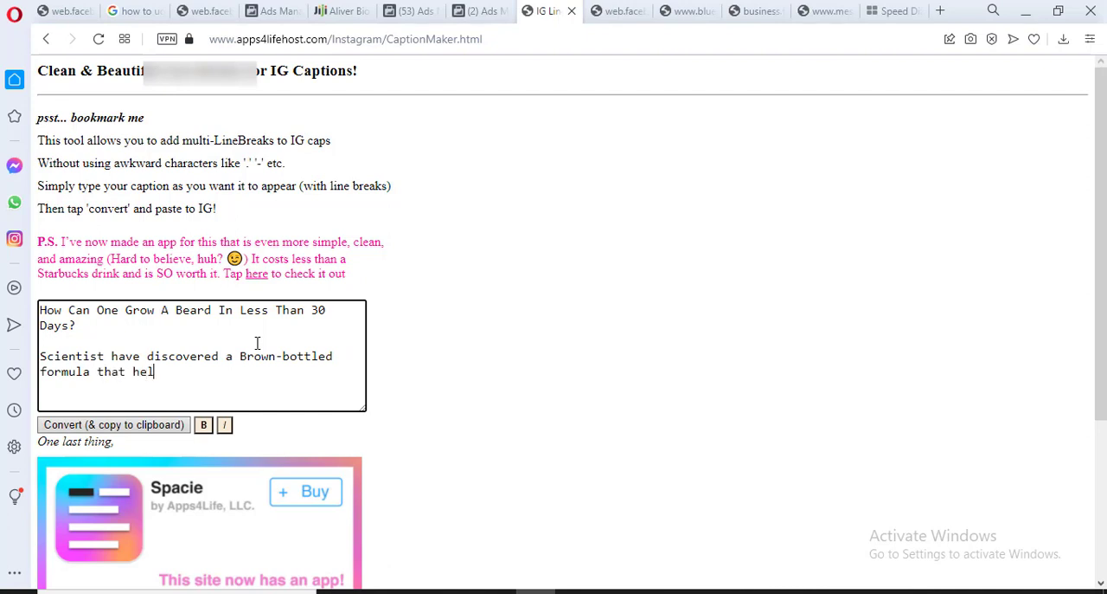
text(ps to boost beard growth)
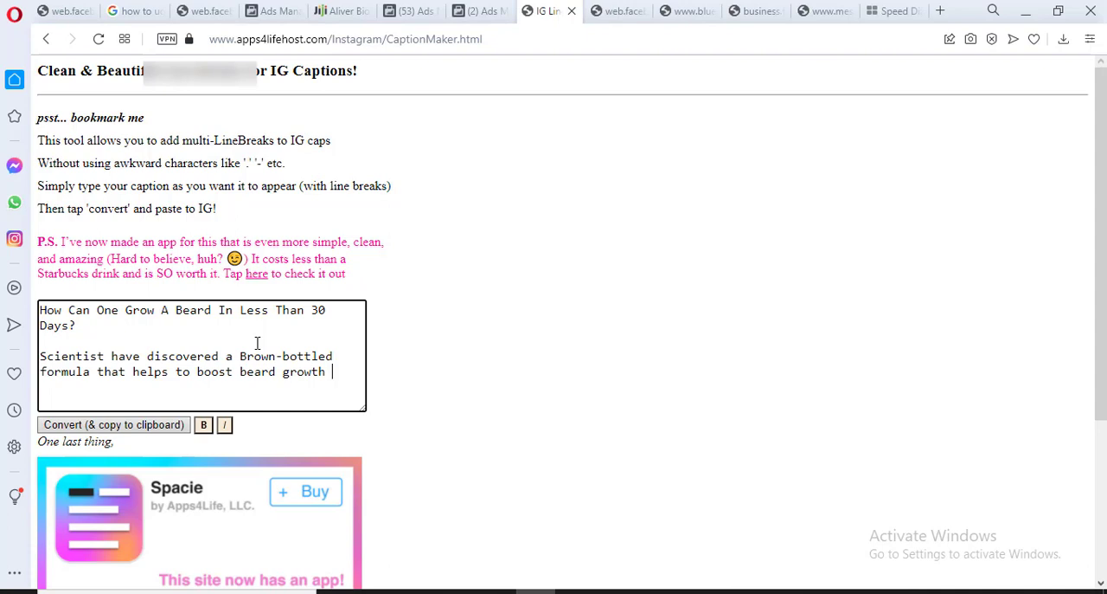
text(rapidly)
Add a separate paragraph to the caption reading "The price for 1 bottle is N15,000 but you can get it for N10,000"
key(Return)
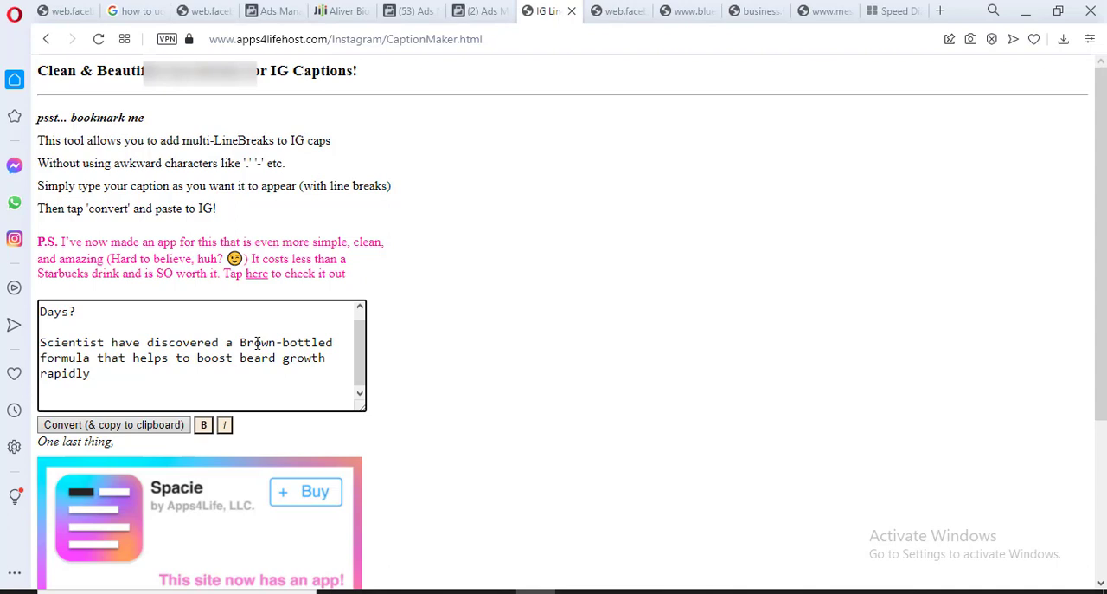
text(The price for 1 bottle)
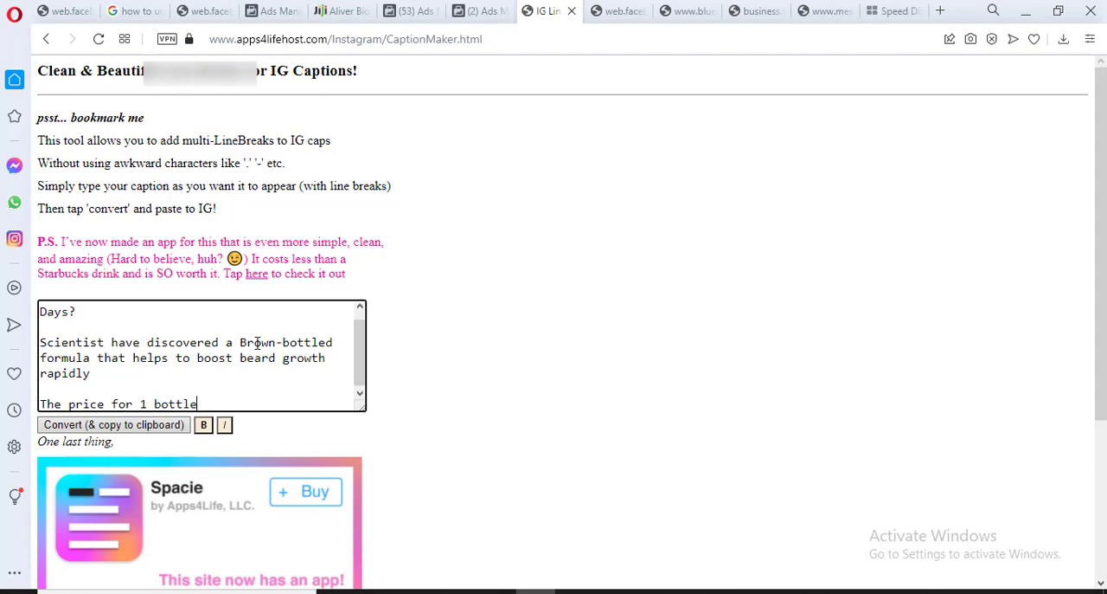
text( id)
key(BackSpace)
key(BackSpace)
text(s N15,000 but )
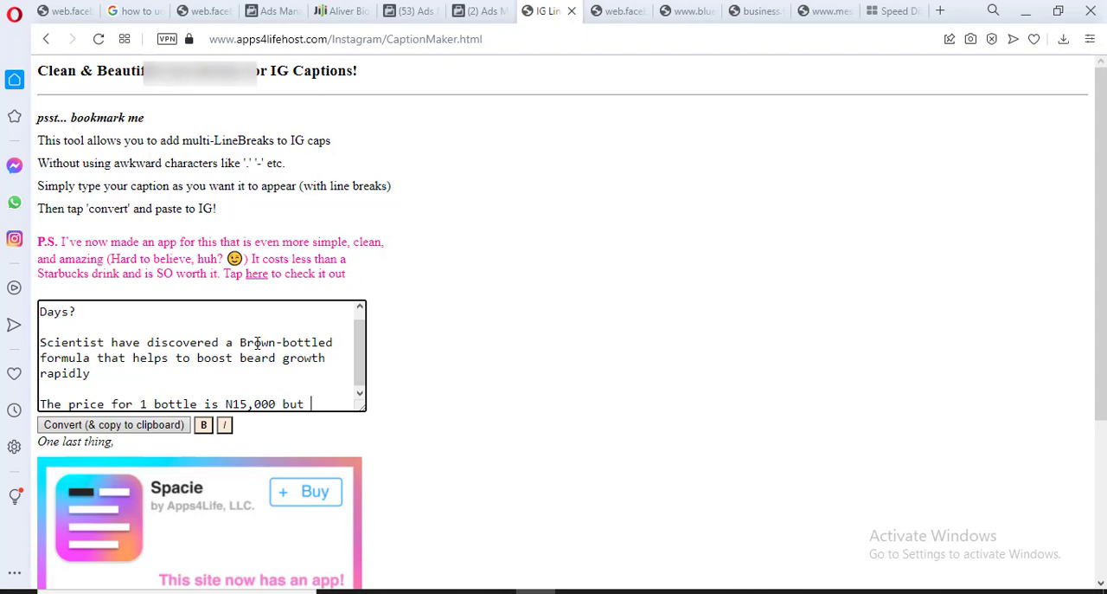
text(you ca)
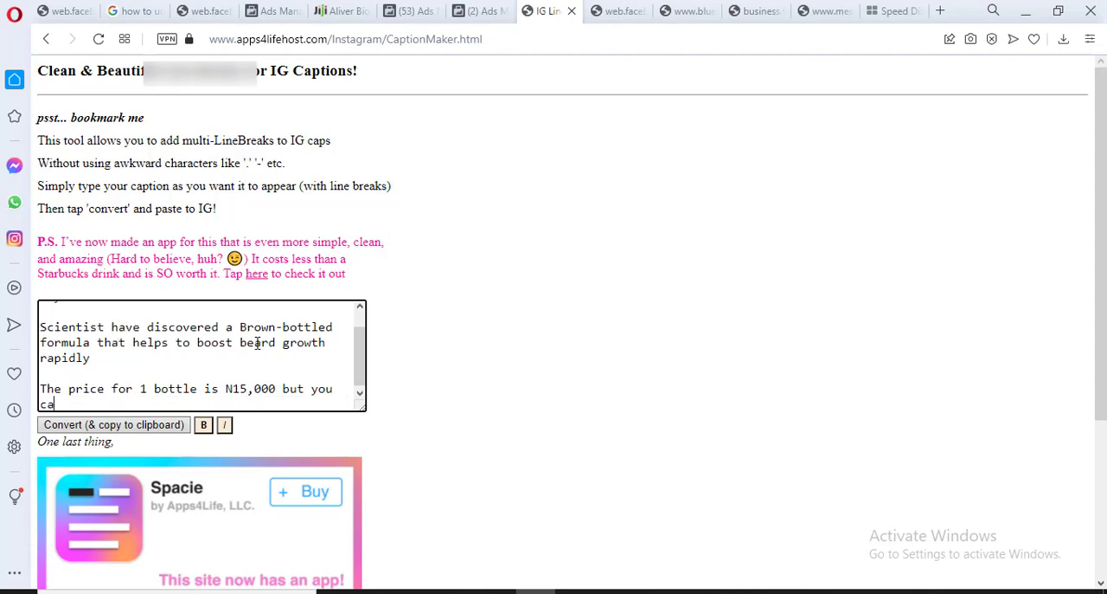
text(n get it for N)
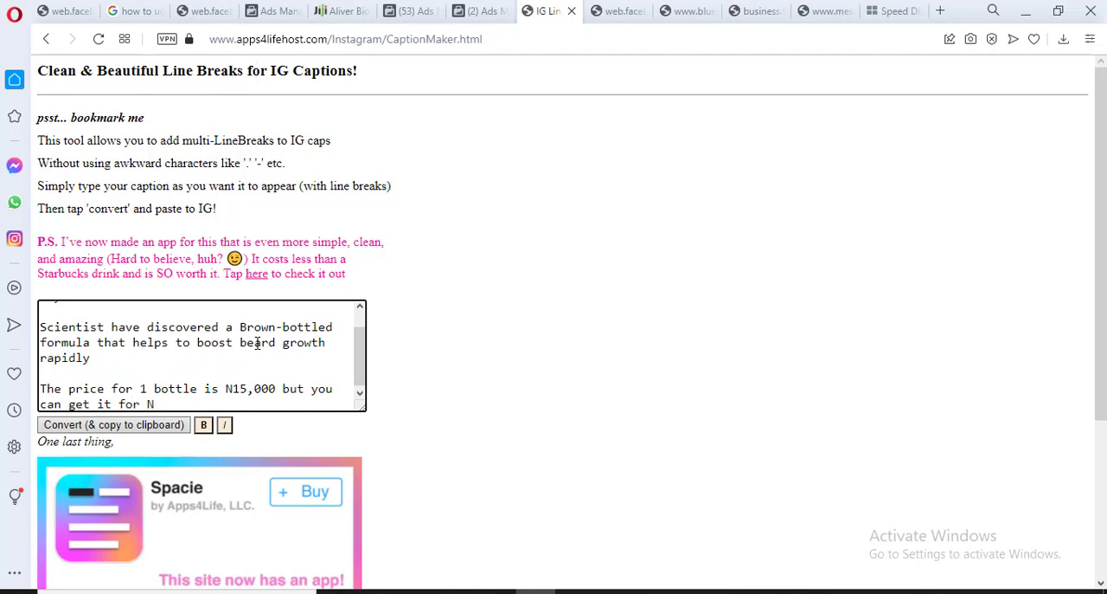
text(10,000)
Finish the price sentence with "and also get a Free Anti-shave"
text(and)
key(BackSpace)
key(BackSpace)
key(BackSpace)
key(BackSpace)
key(BackSpace)
text(als)
key(BackSpace)
key(BackSpace)
key(BackSpace)
text(and also get a Free)
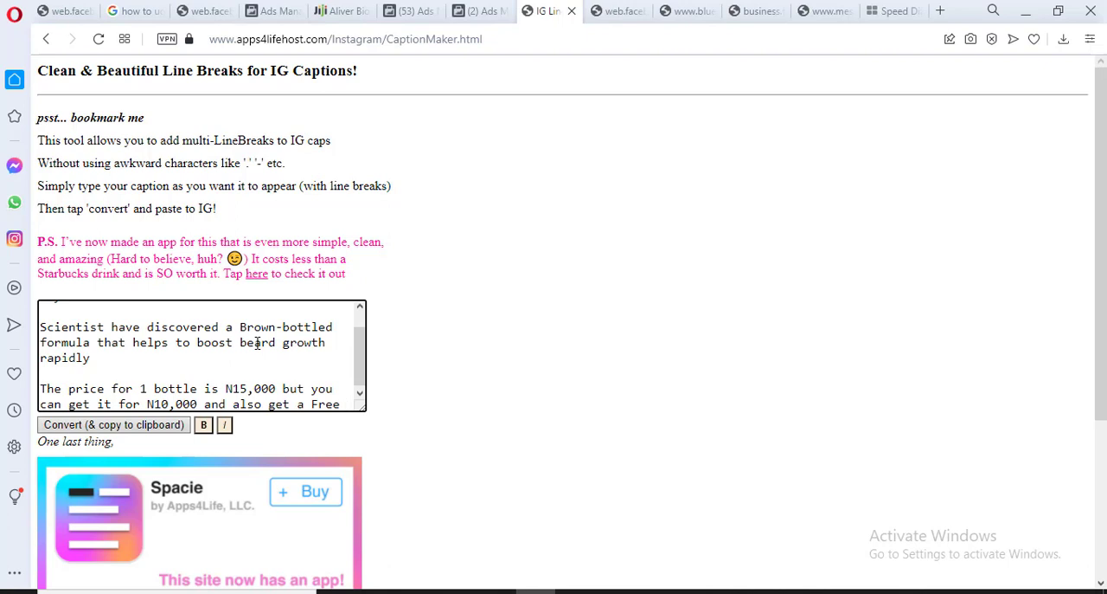
text(Anti)
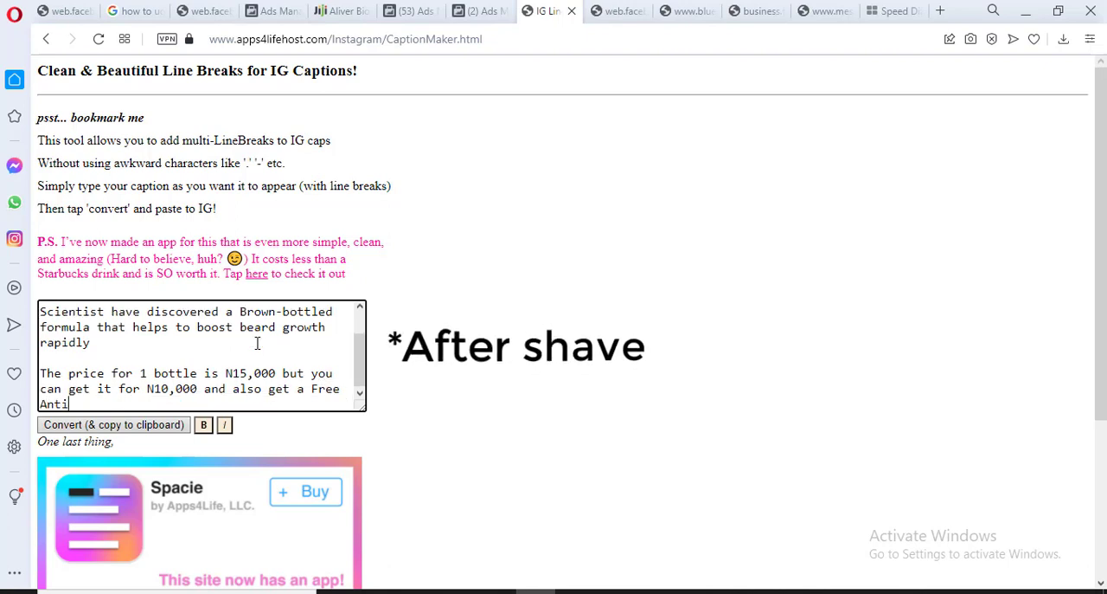
text(-shave)
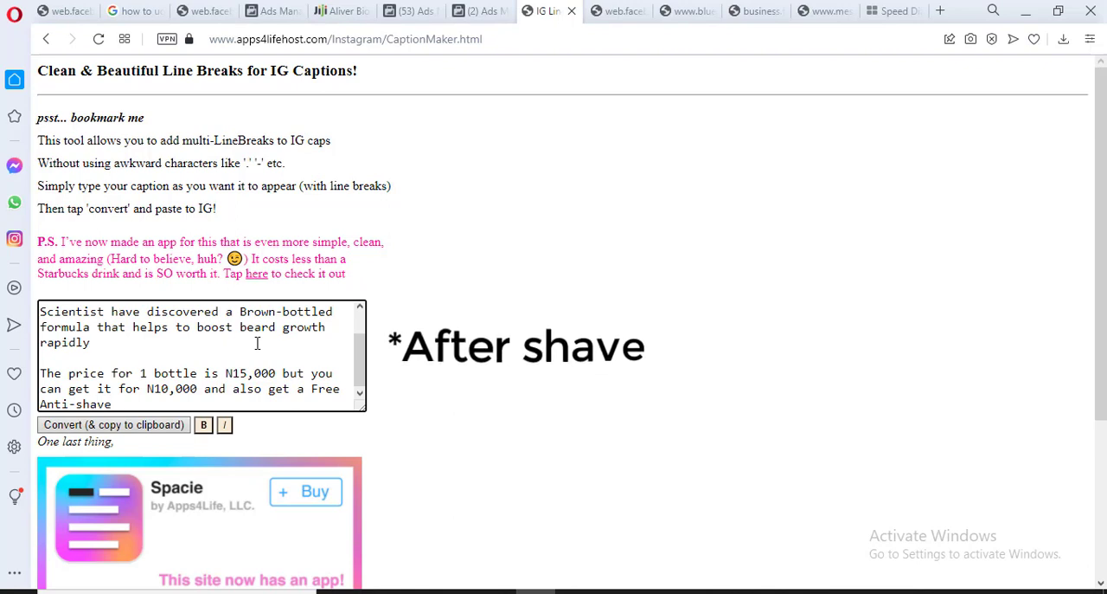
Add a separate paragraph reading "Plus if you order now, you'll get a Free delivery anywhere in Lagos"
key(Return)
key(Return)
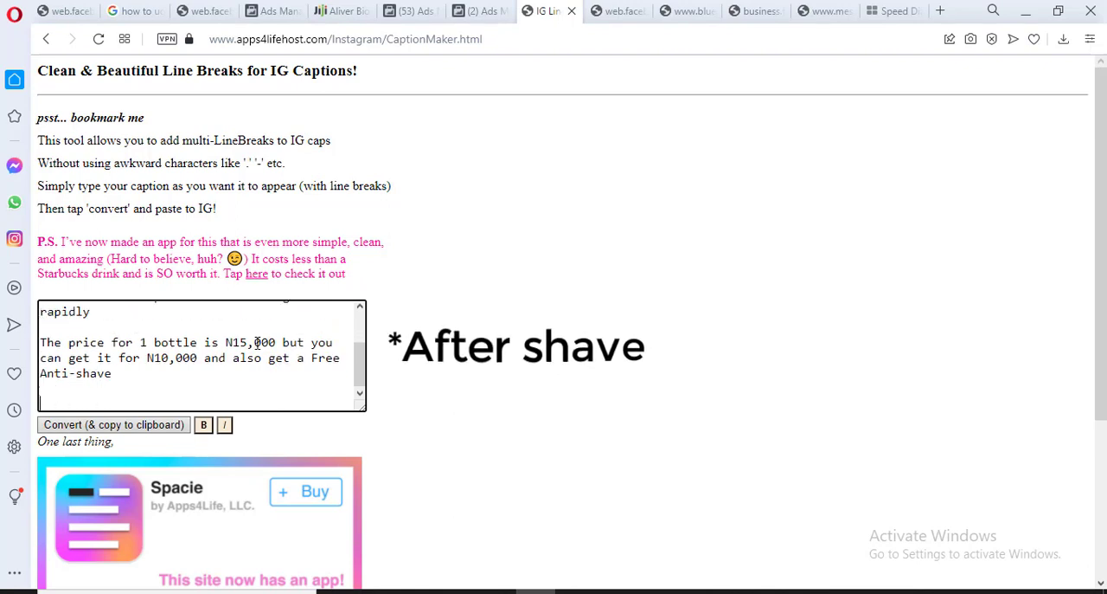
text(Plus if you or)
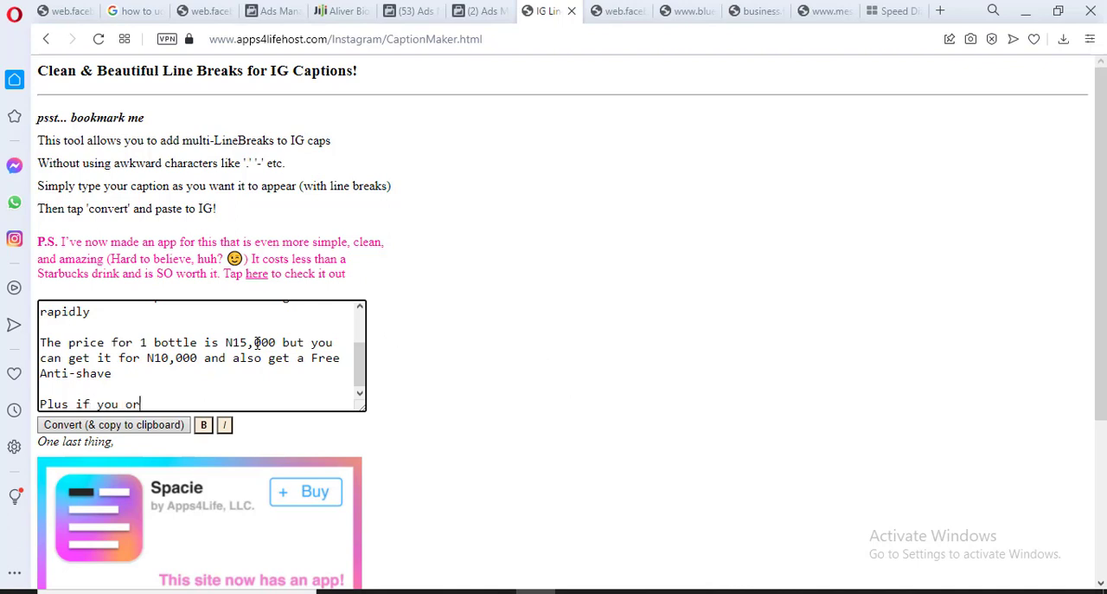
text(der now, you'll get )
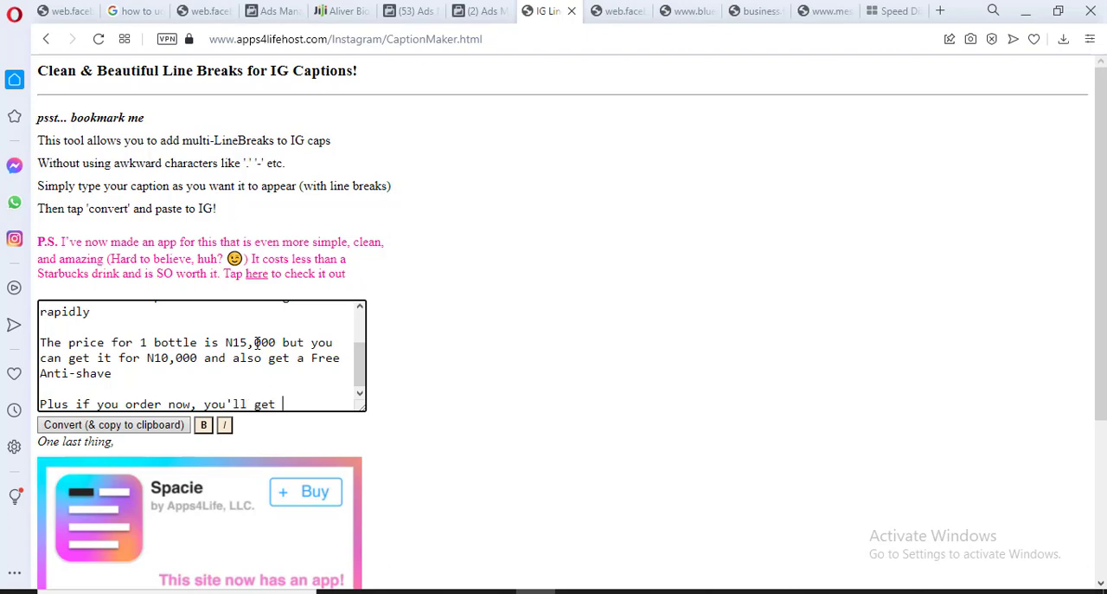
text(a Free delivery )
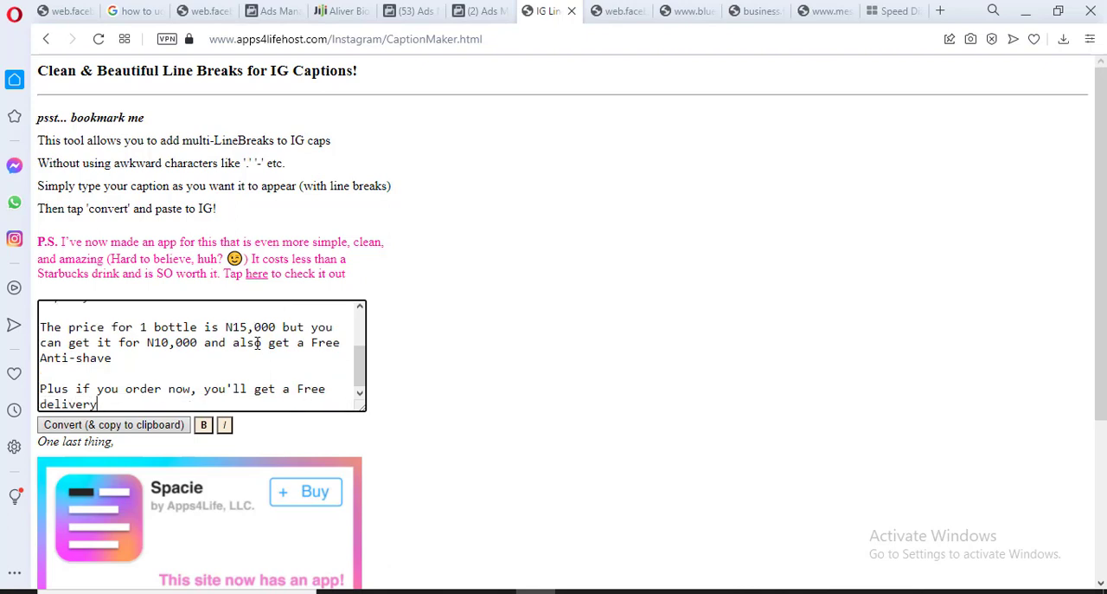
text(anywhere in Lagos)
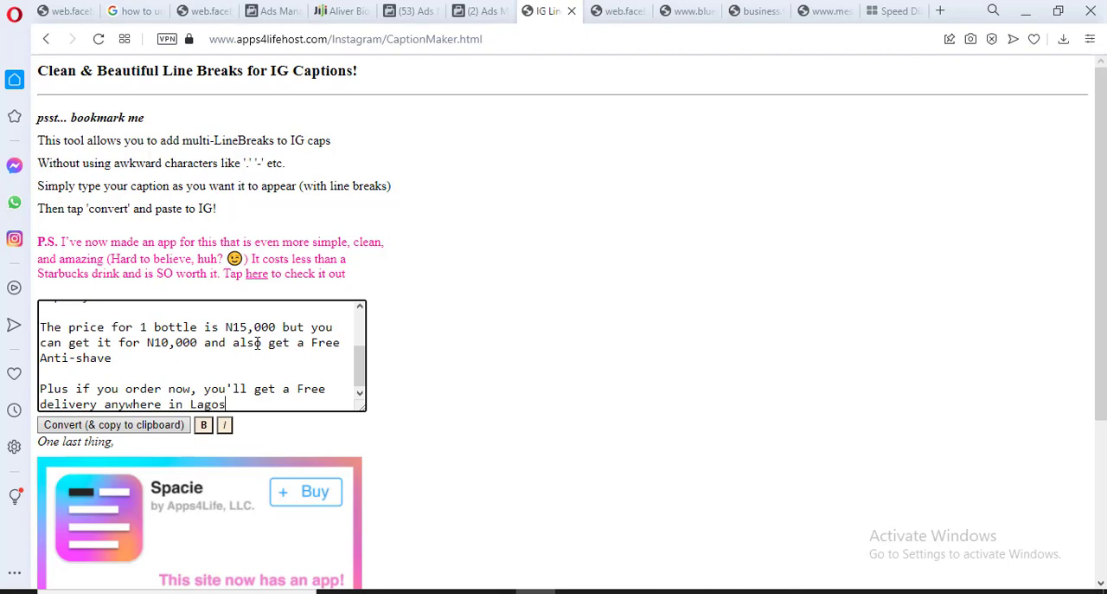
Start the refund guarantee paragraph with "And if you don't get results in 30 days,"
key(Return)
key(Return)
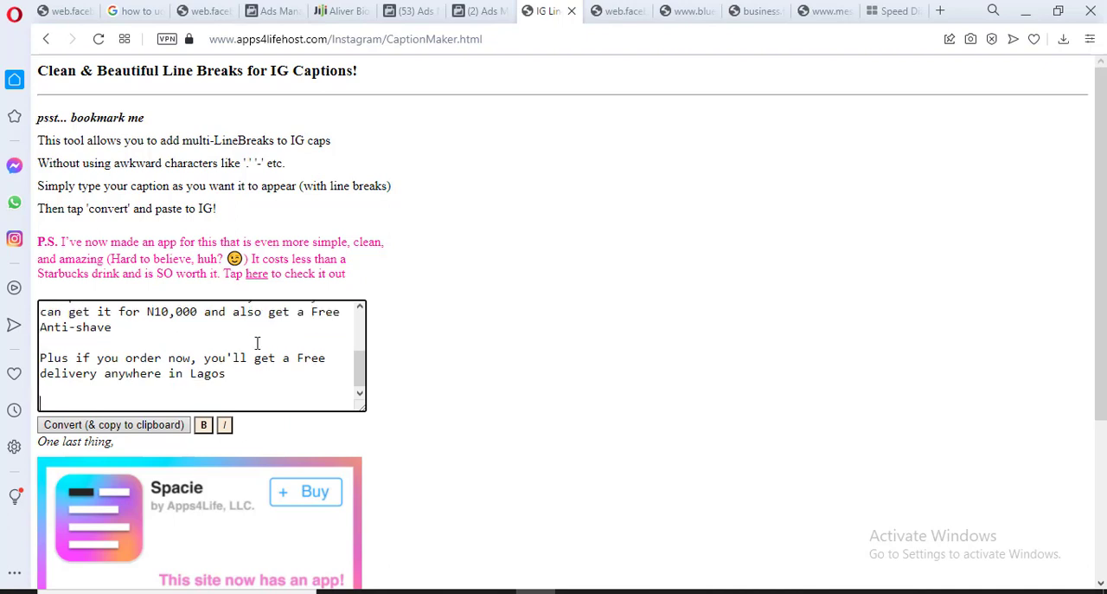
text(And if you don't get res)
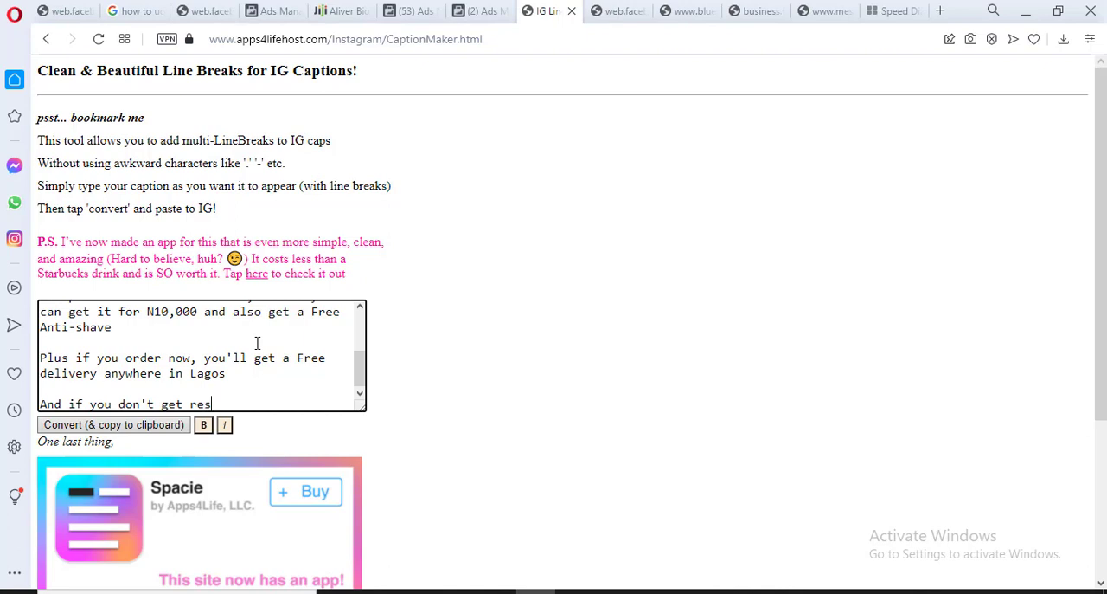
text(ults in 30 days, send us a )
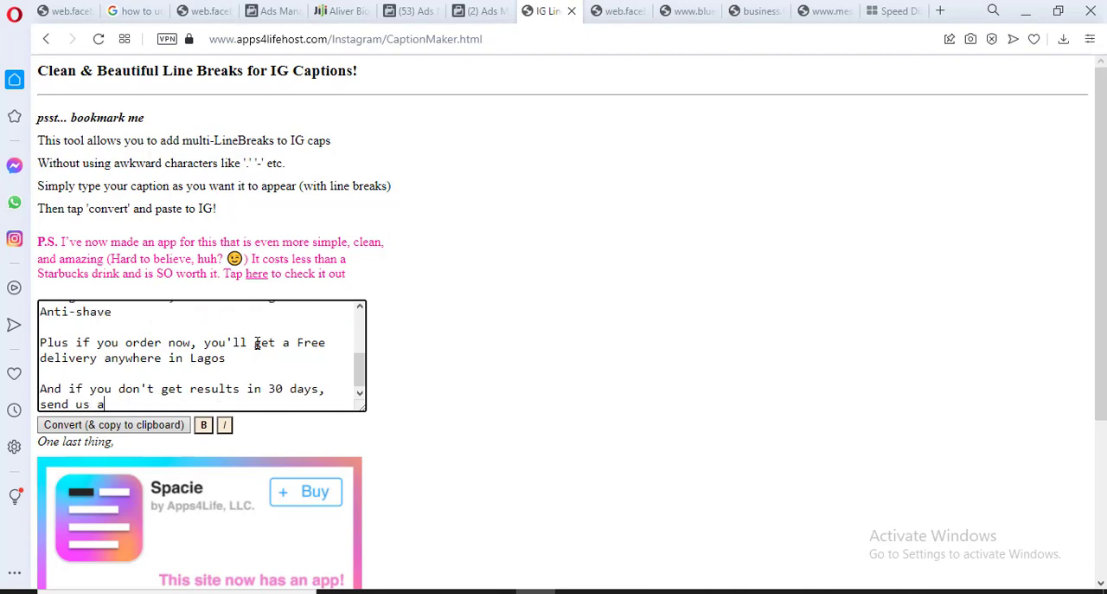
text(message and we will)
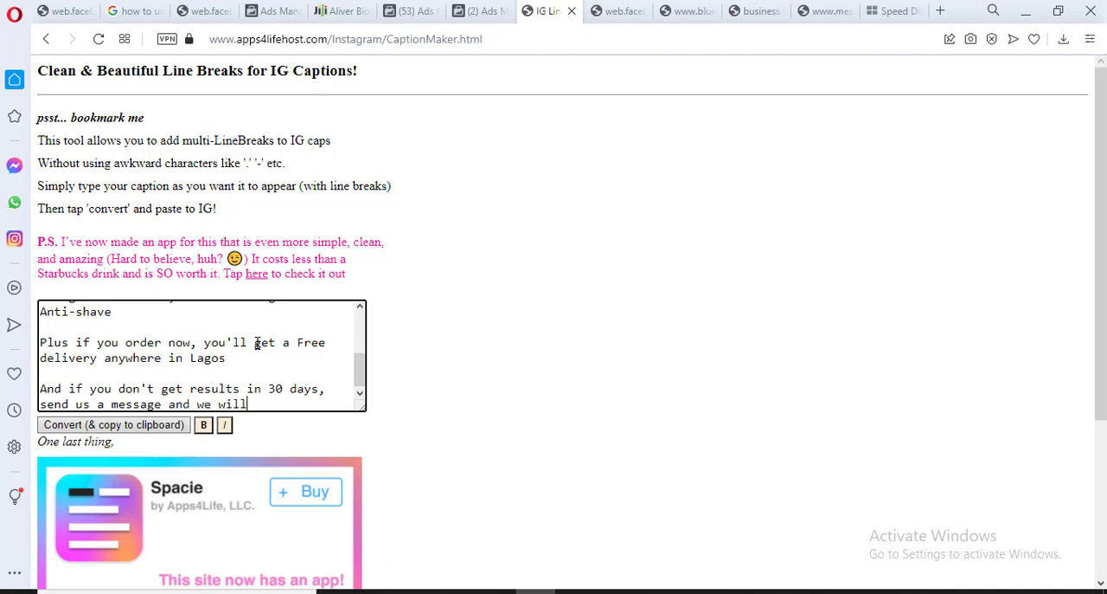
text( refund every amo)
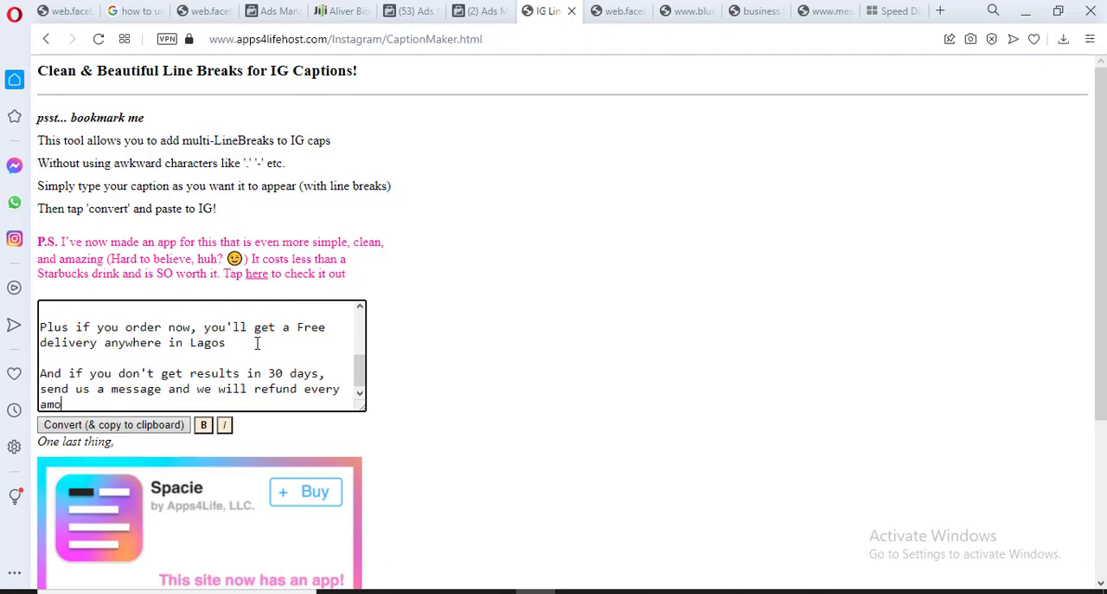
text(unt spent on our product)
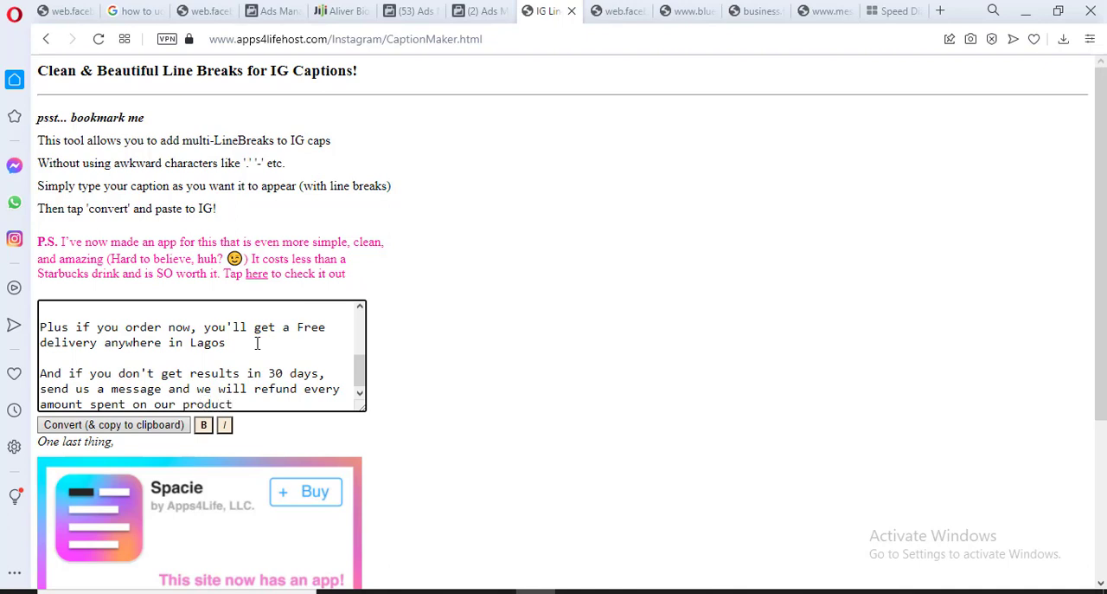
Add a separate paragraph reading "Grab your own bottle before the remaining 15 bottles are sold-out"
key(Return)
key(Return)
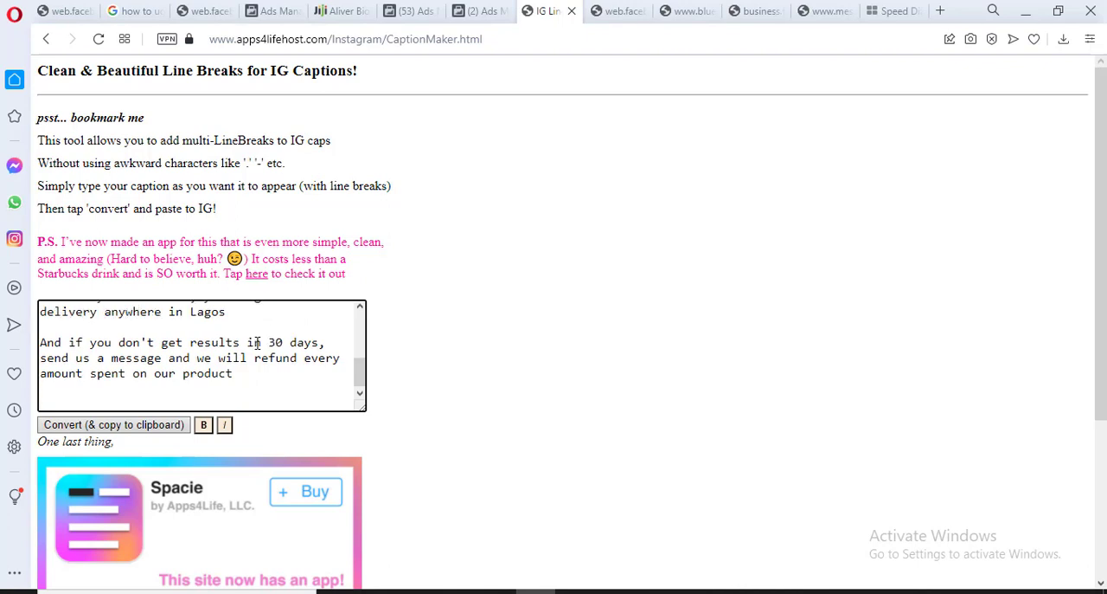
text(To make)
key(BackSpace)
key(BackSpace)
key(BackSpace)
key(BackSpace)
key(BackSpace)
key(BackSpace)
key(BackSpace)
key(BackSpace)
text(Grab your own bottle )
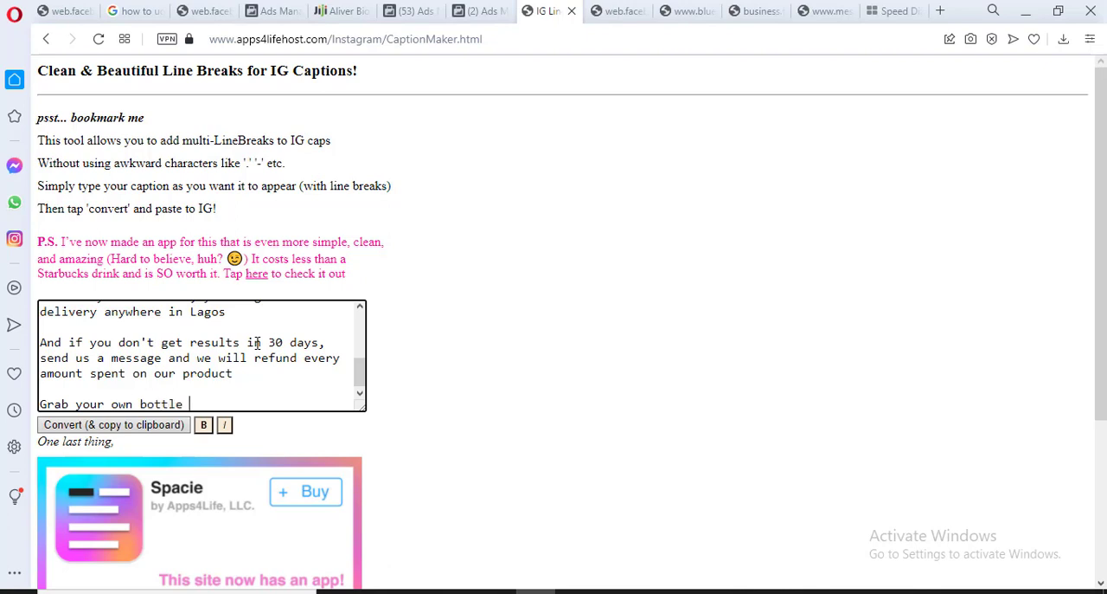
text(before the remaining )
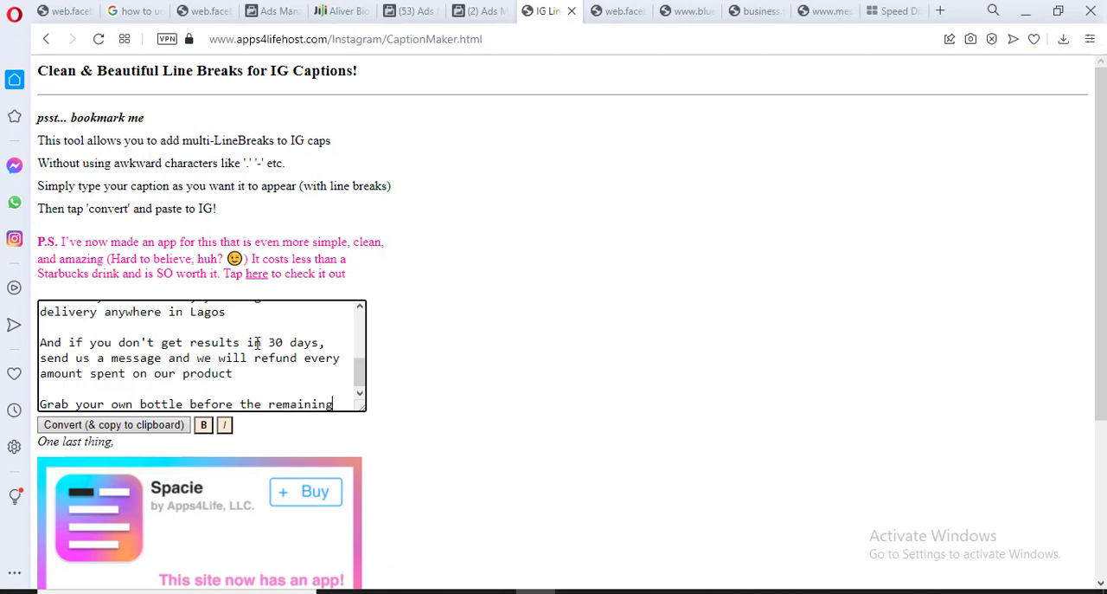
text(15 bottles are)
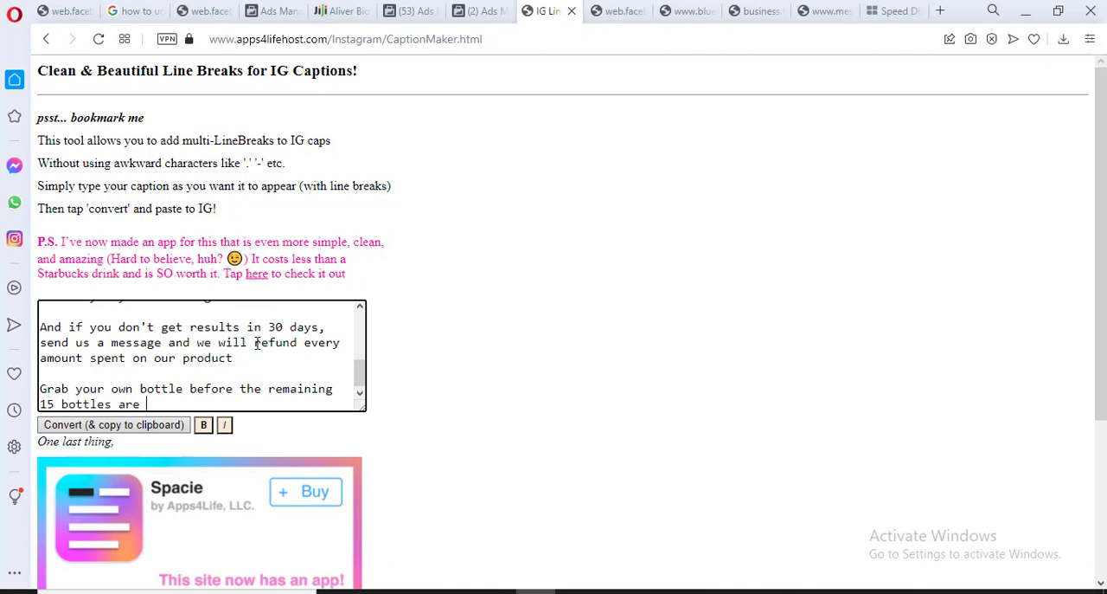
text( sold-out)
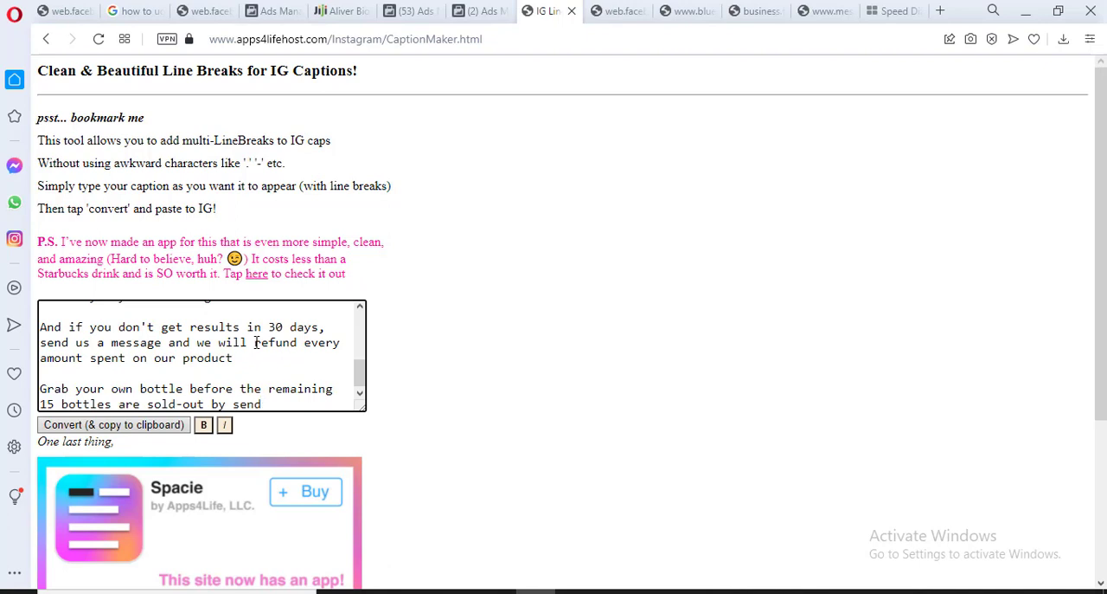
Finish the call-to-action sentence with "by sending a whatsapp message on" followed by the WhatsApp phone number
key(BackSpace)
key(BackSpace)
key(BackSpace)
key(BackSpace)
key(BackSpace)
key(BackSpace)
key(BackSpace)
key(BackSpace)
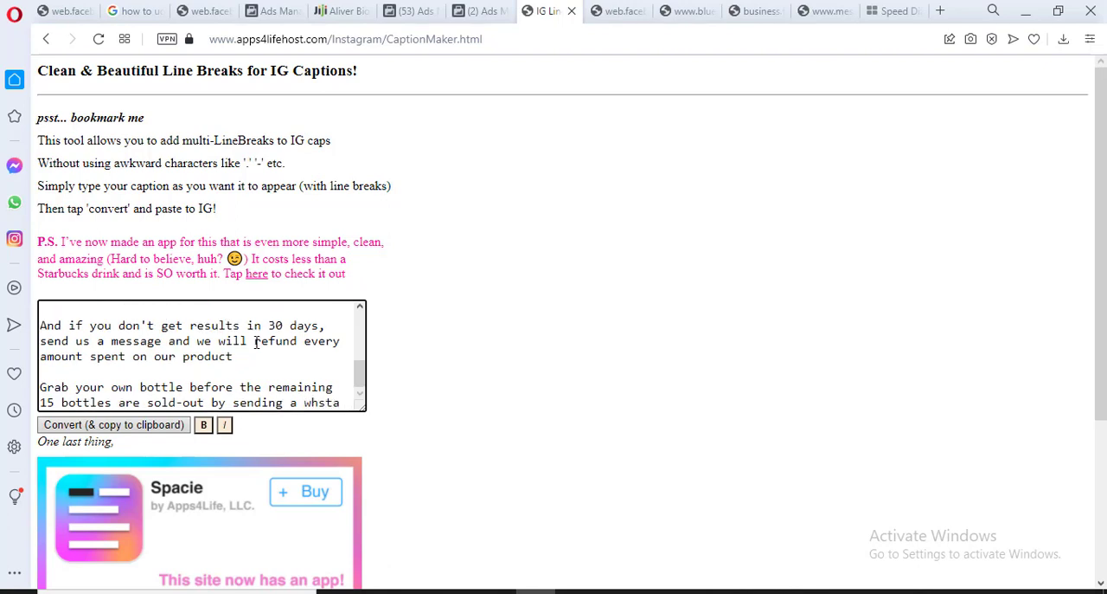
key(BackSpace)
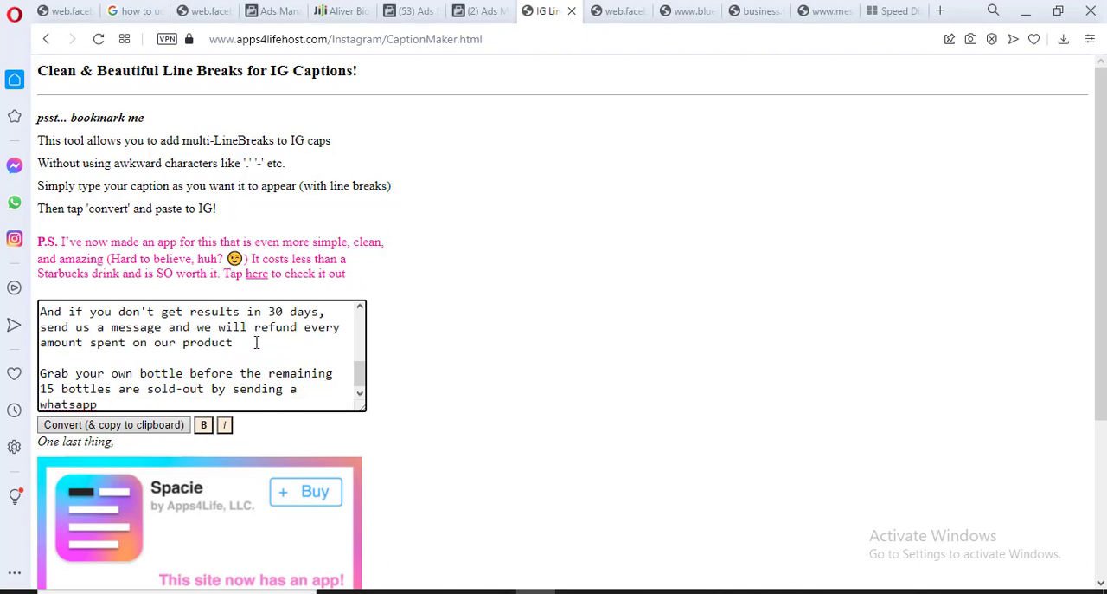
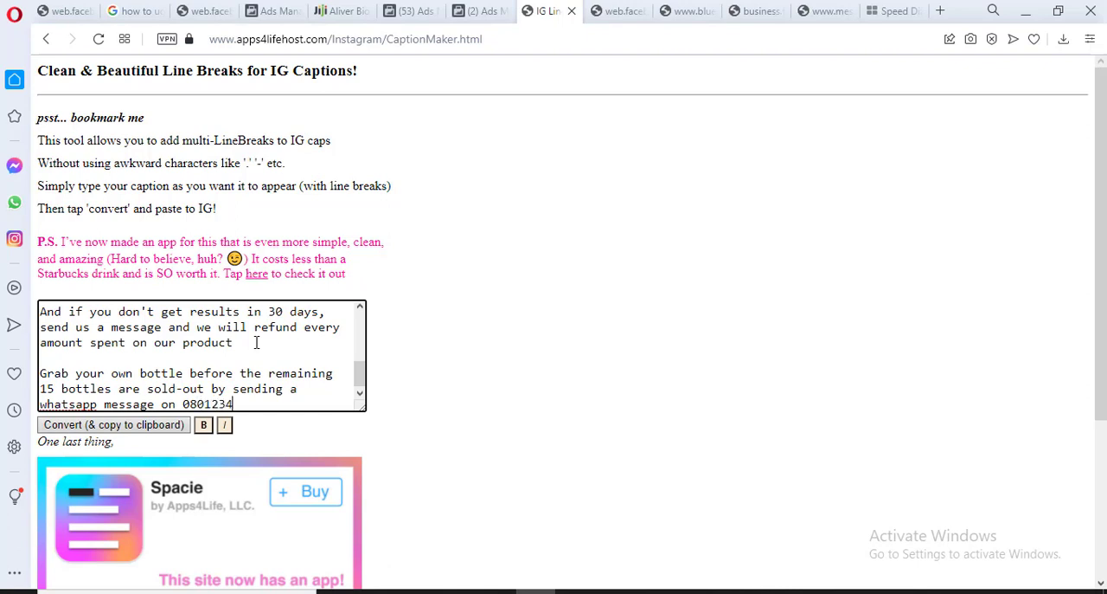
Add a separate closing line reading "For enquiries Call -" followed by the enquiry phone number
key(Return)
key(Return)
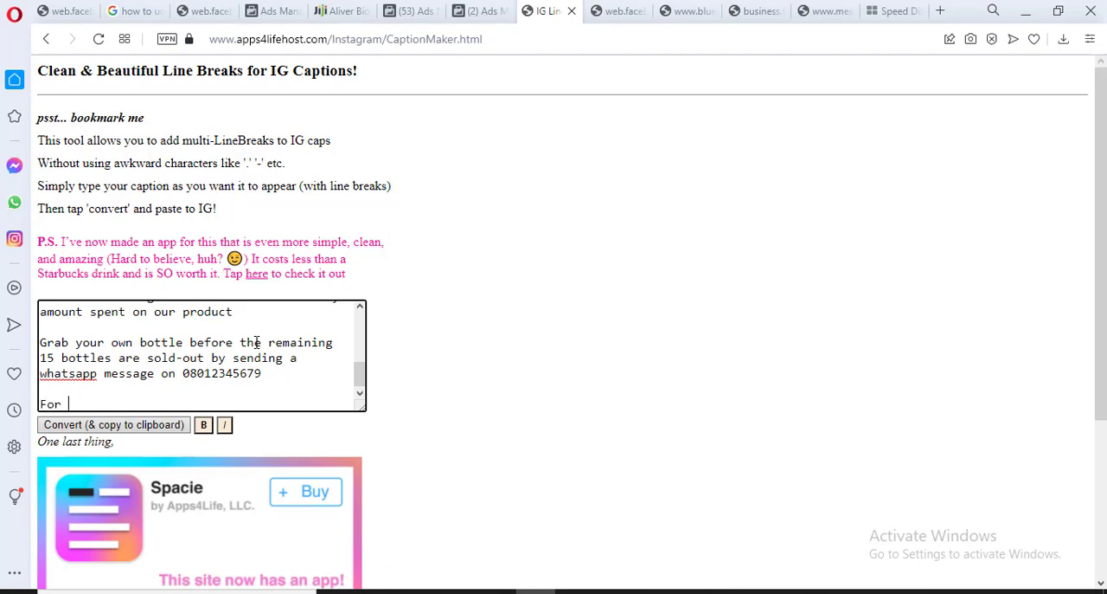
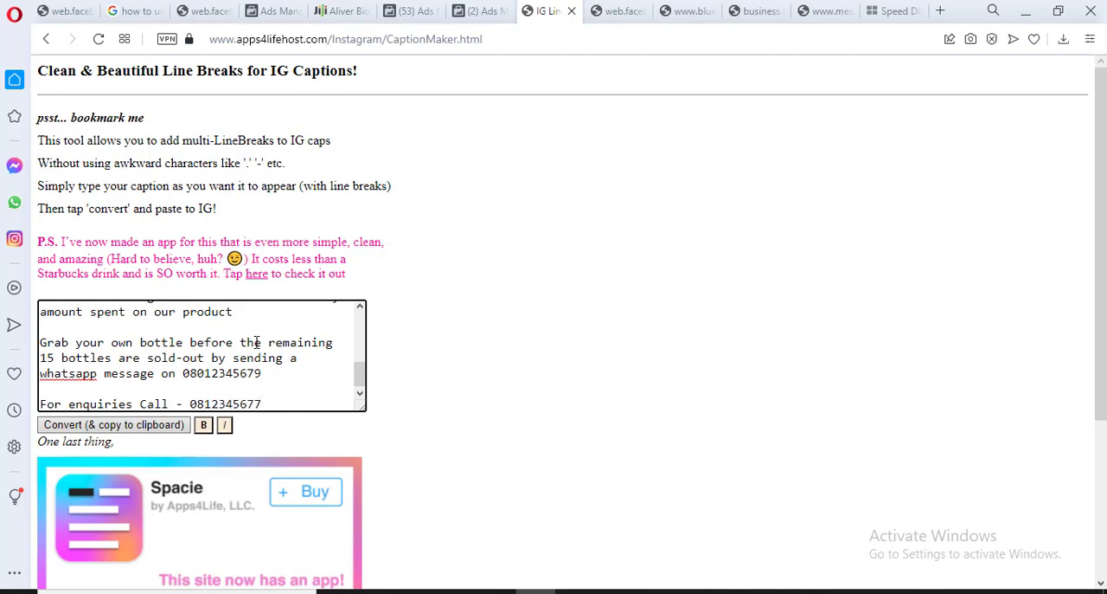
key(BackSpace)
Copy the entire caption and paste it into the Primary Text field of the Beard Oil ad in Ads Manager
key(ctrl+a)
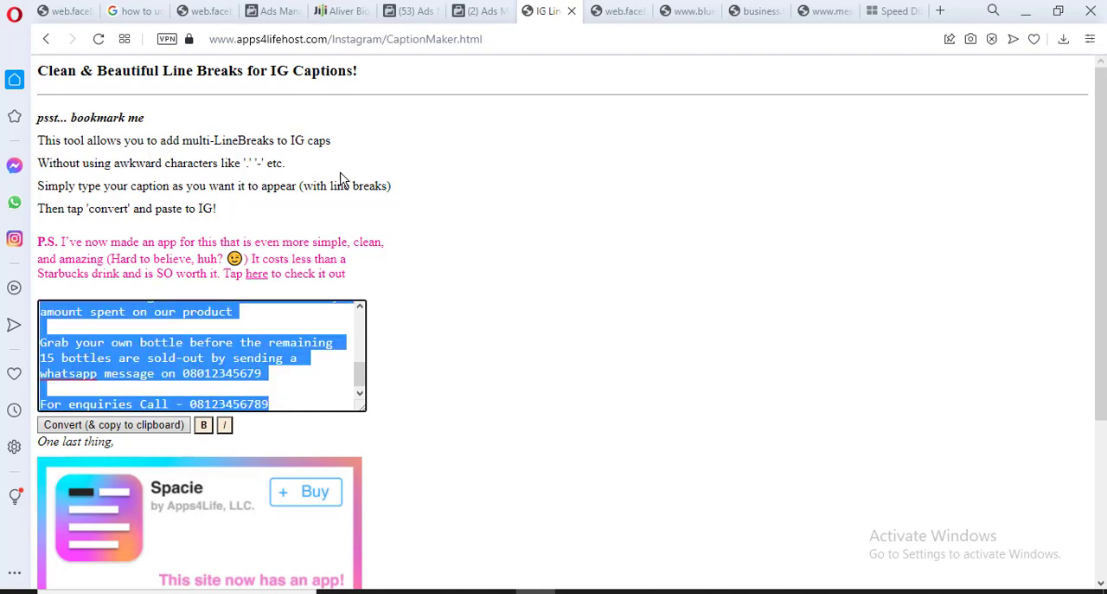
click(279, 23)
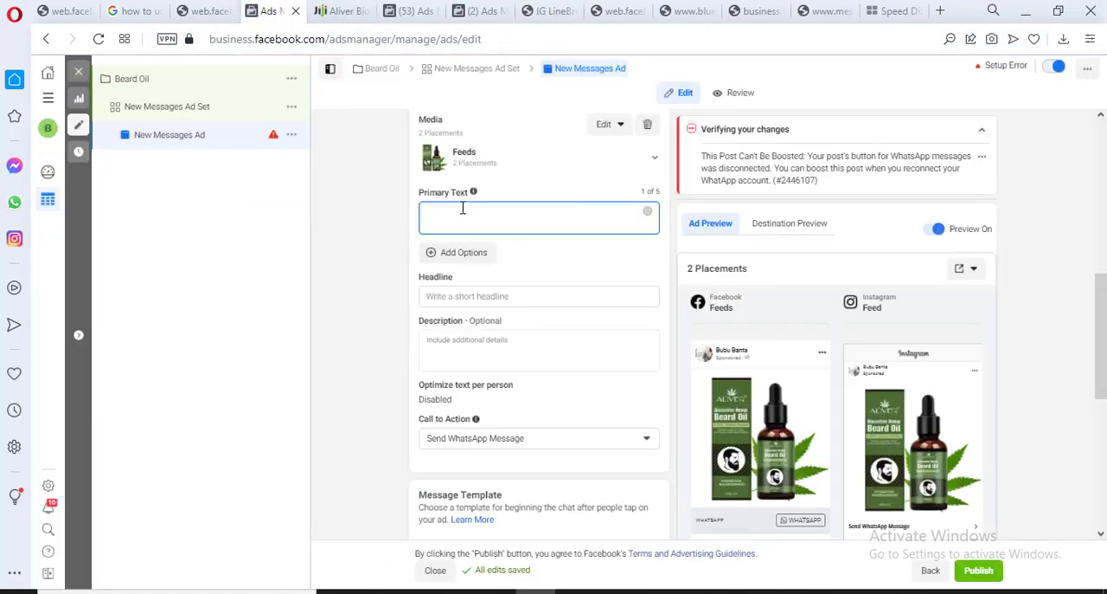
key(ctrl+v)
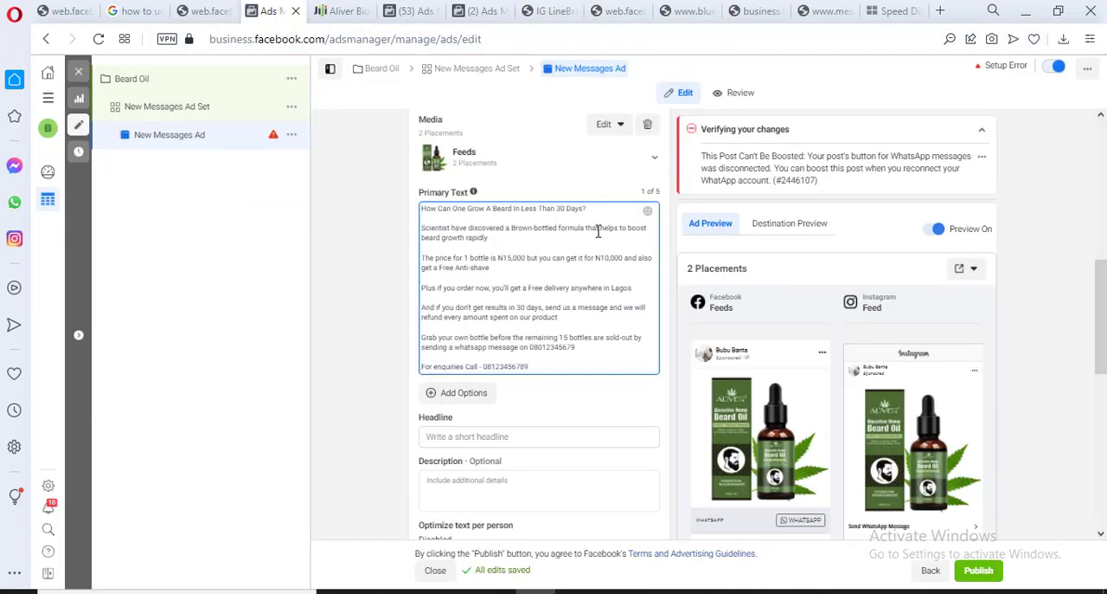
click(591, 211)
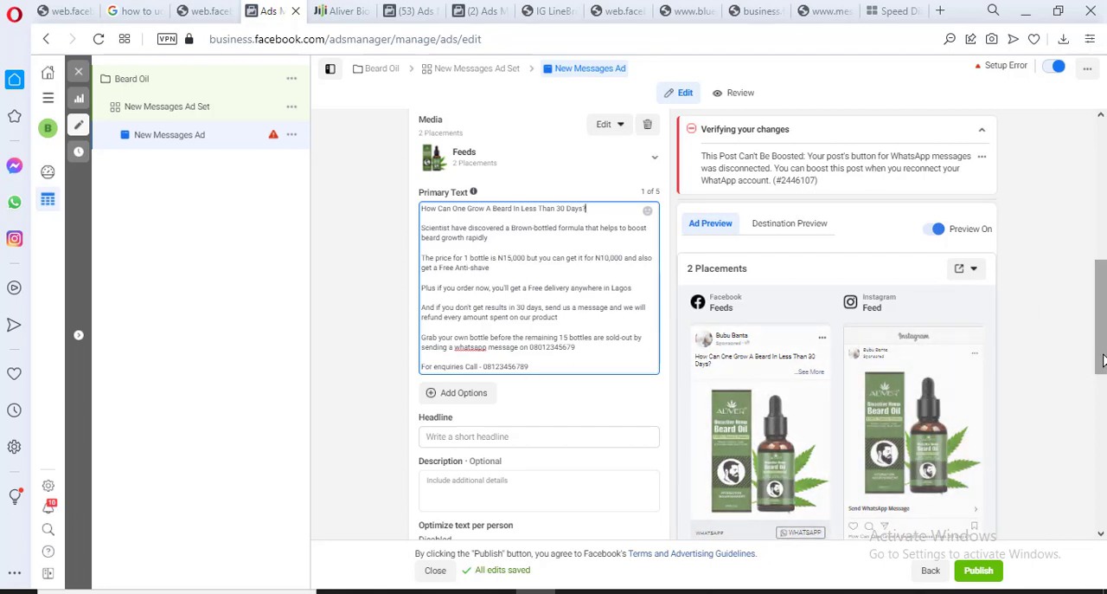
Open the empty Headline field of the Beard Oil ad for editing
drag(1101, 316, 1102, 363)
click(526, 256)
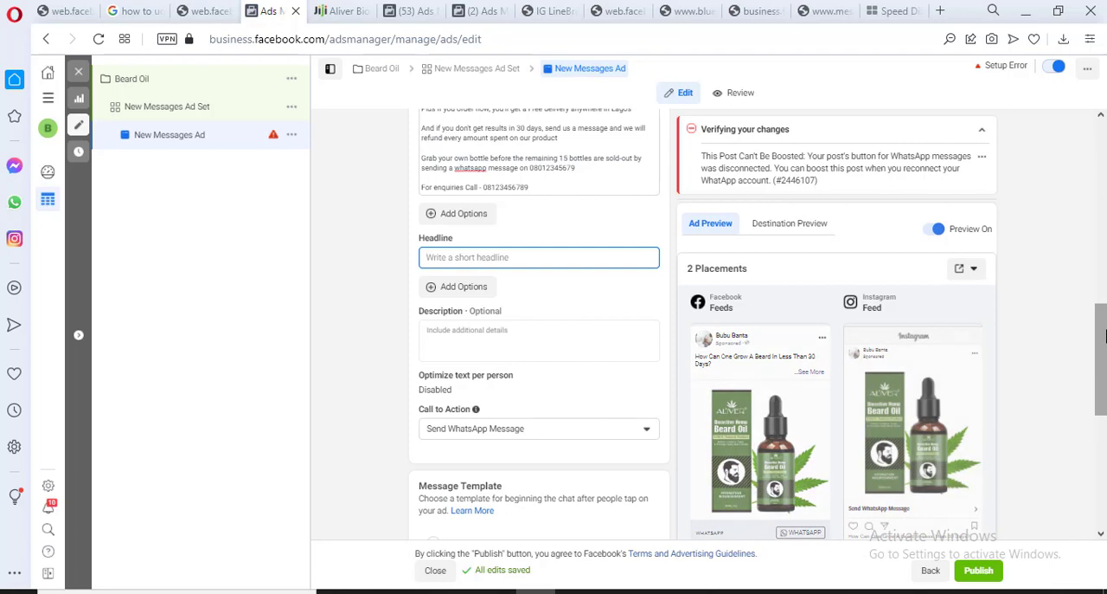
text(Crder No)
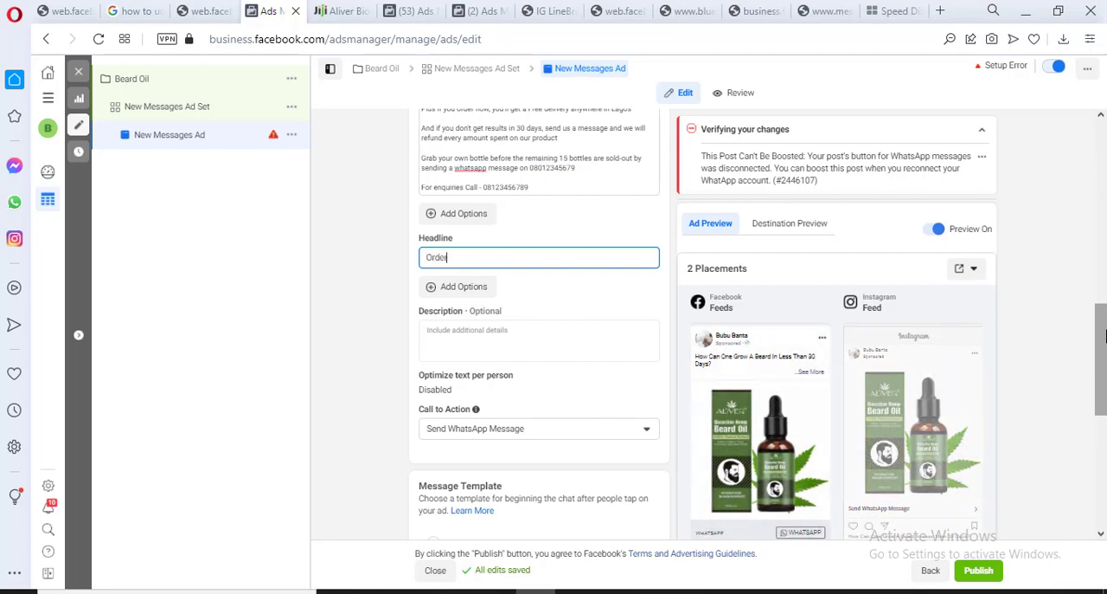
text(w Befor)
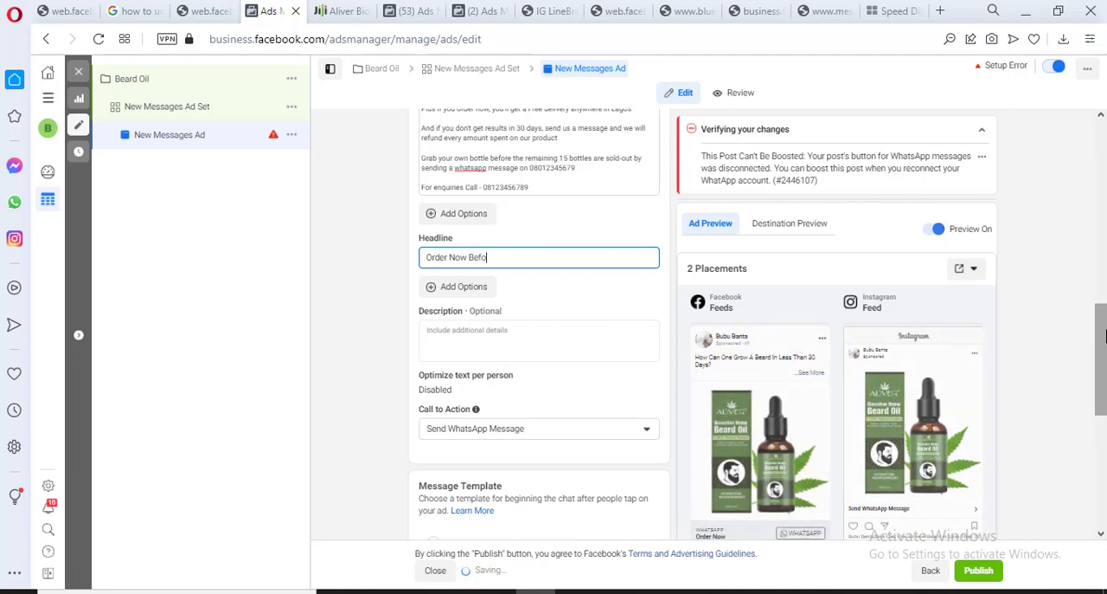
key(BackSpace)
key(BackSpace)
key(BackSpace)
key(BackSpace)
key(BackSpace)
key(BackSpace)
key(BackSpace)
key(BackSpace)
key(BackSpace)
key(BackSpace)
key(BackSpace)
key(BackSpace)
key(BackSpace)
key(BackSpace)
key(BackSpace)
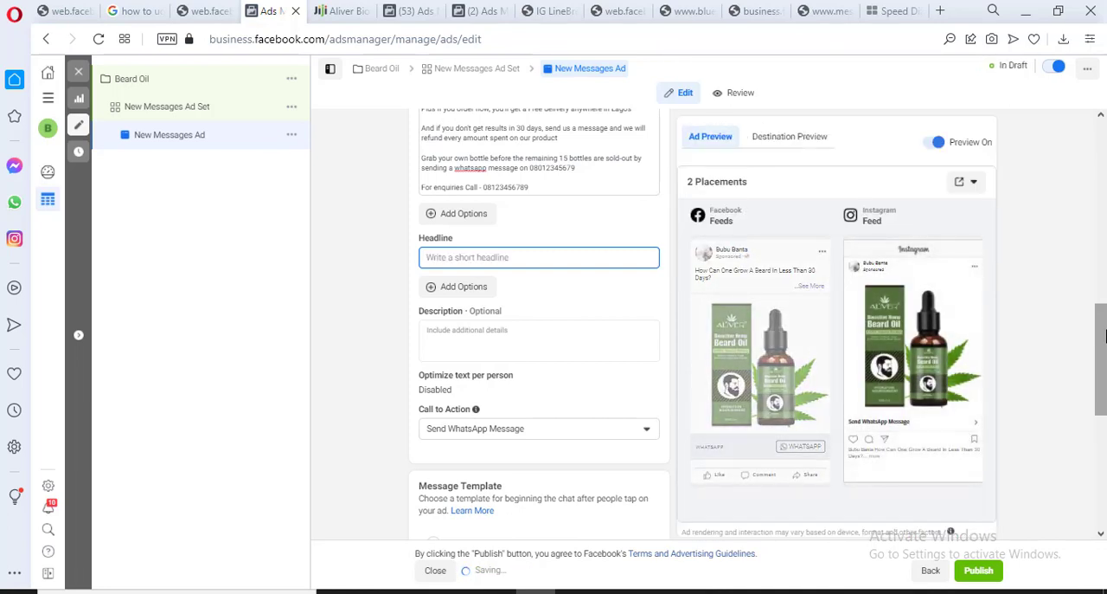
Enter "Only 15 Bottles Remaining.." as the ad's headline
text(Only 15 Bott)
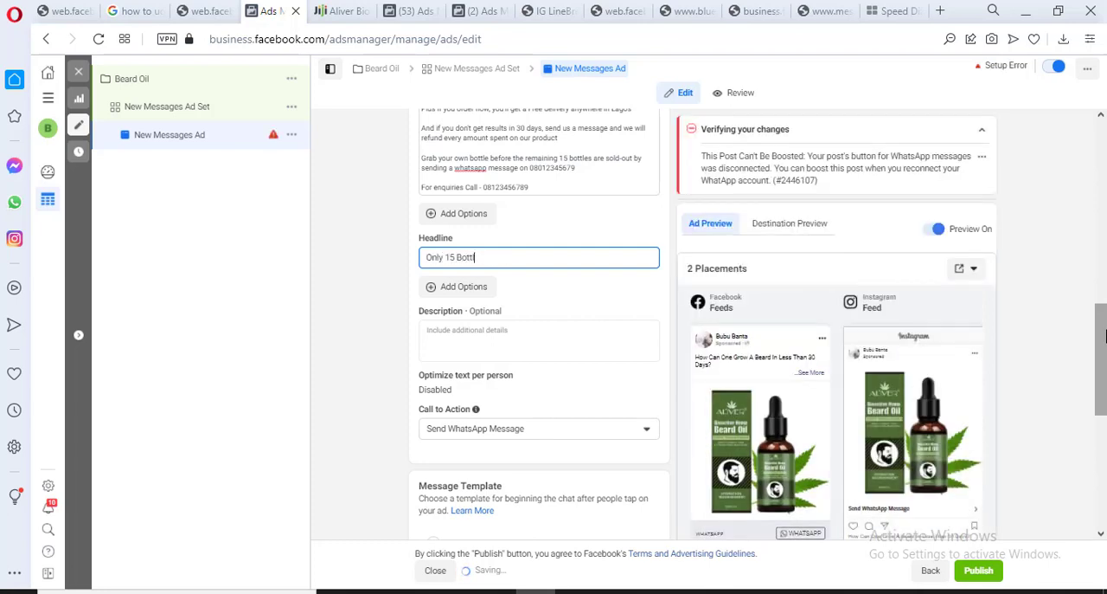
text(les Re)
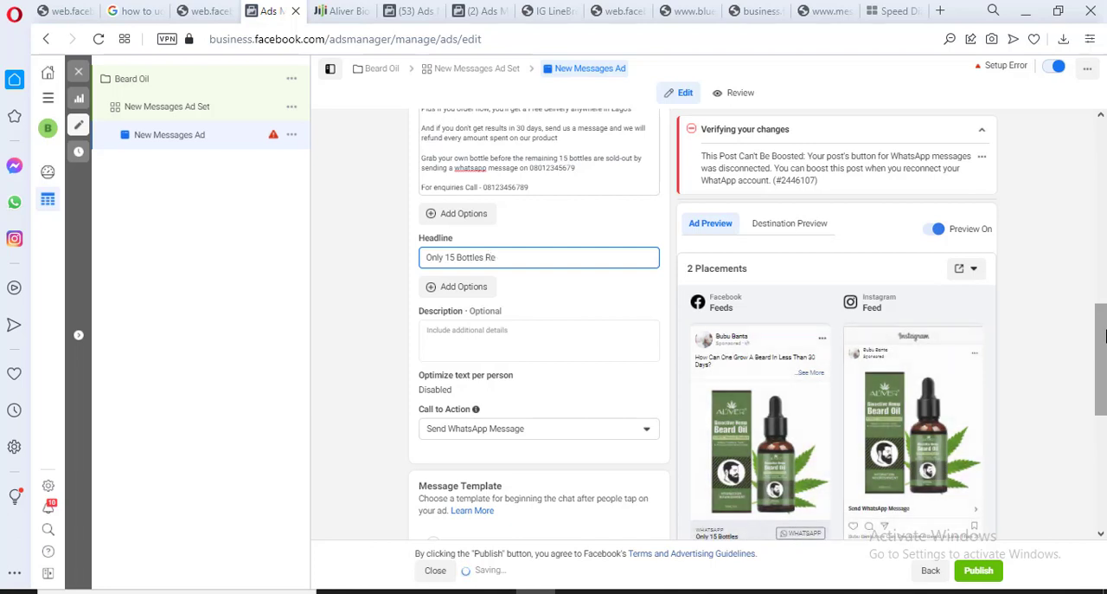
text(maining)
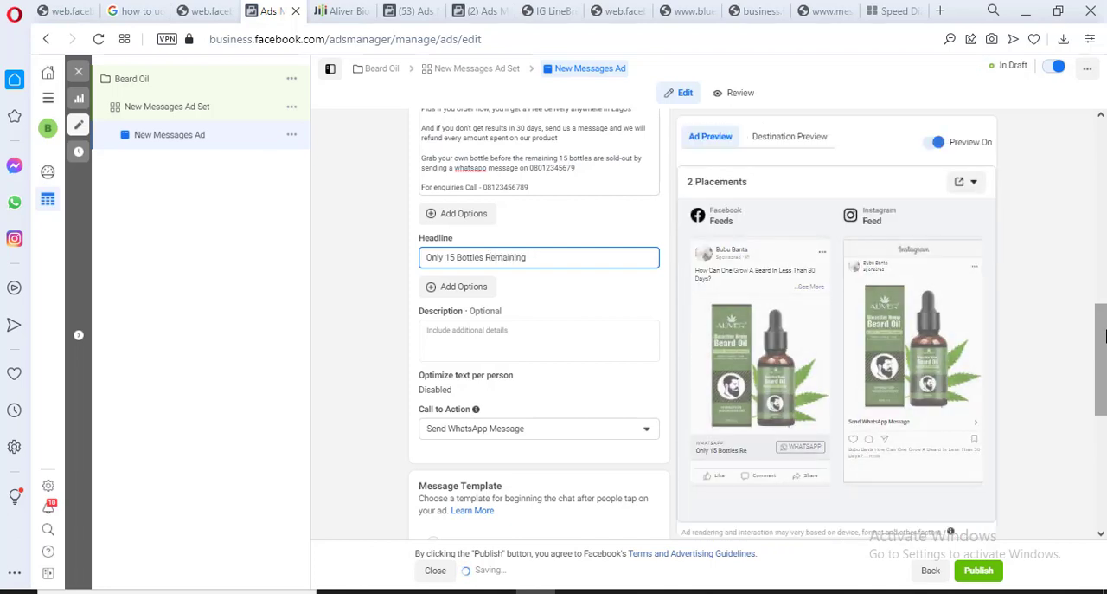
text(..)
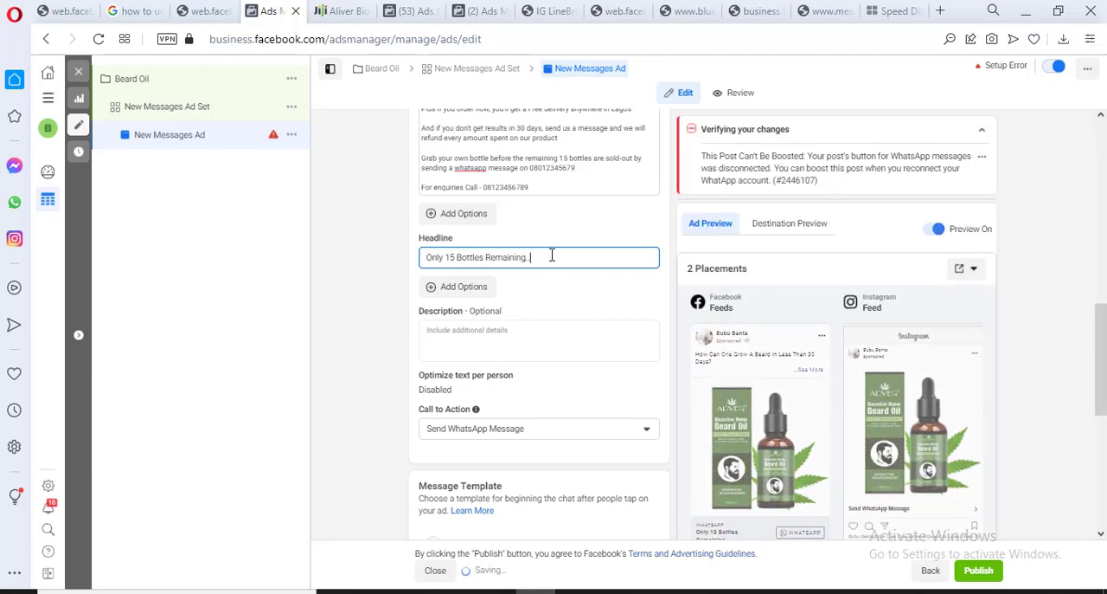
Collapse the change-verification notice and review the ad's caption, headline, placement previews, message template and tracking settings
drag(1102, 320, 1095, 275)
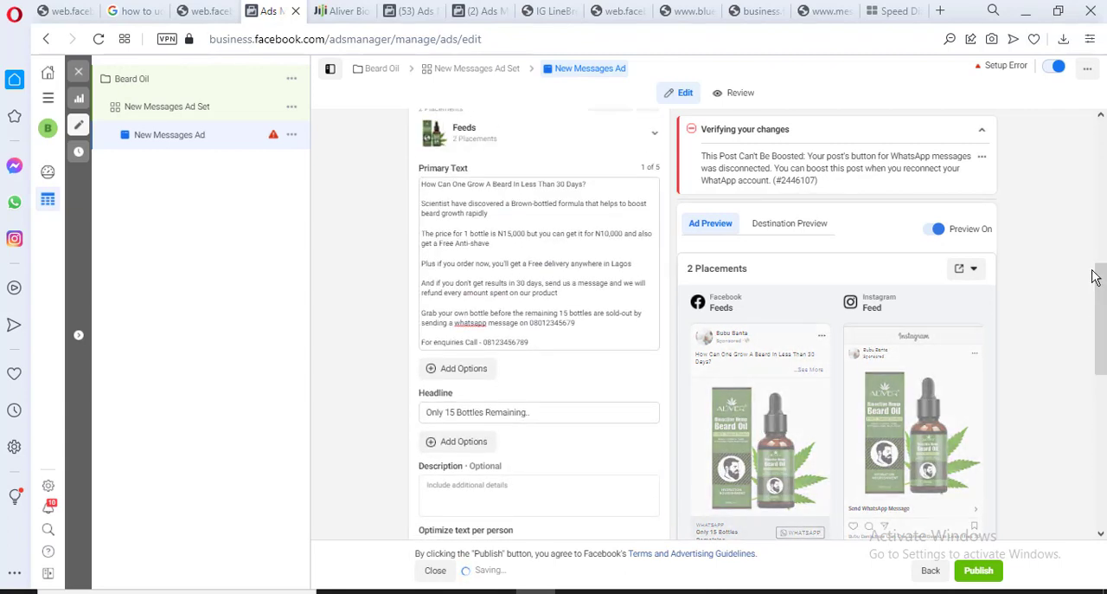
mouse_move(736, 425)
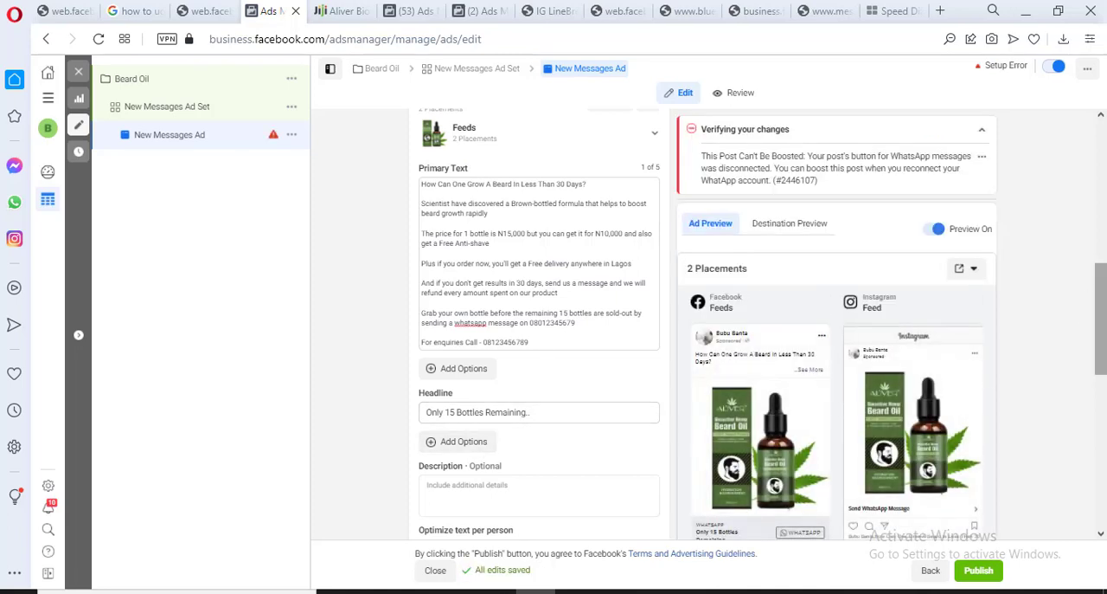
scroll(966, 362, down, 2)
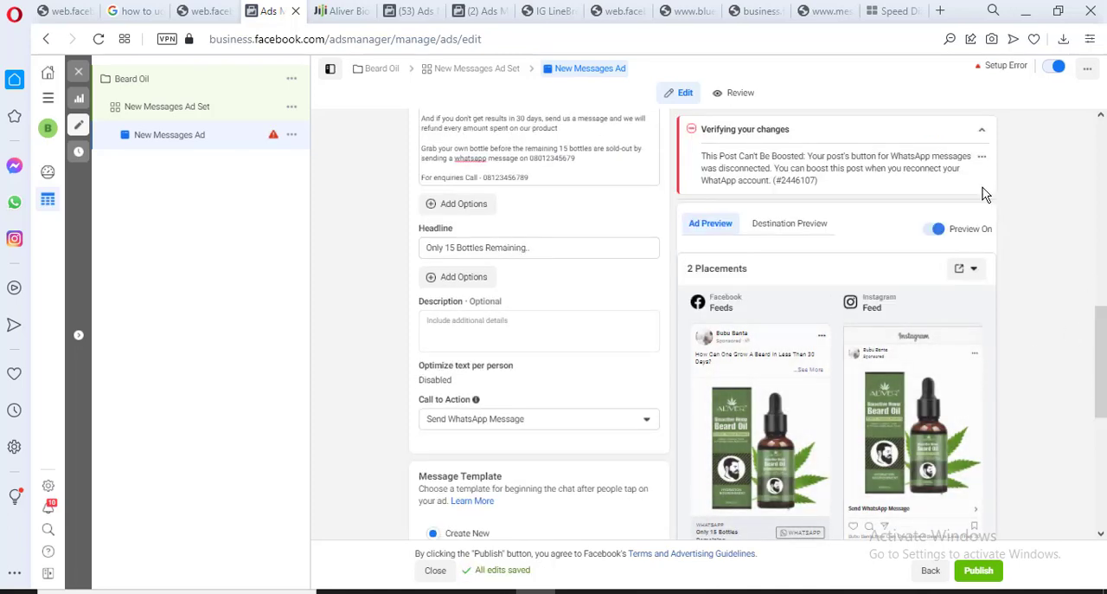
click(982, 130)
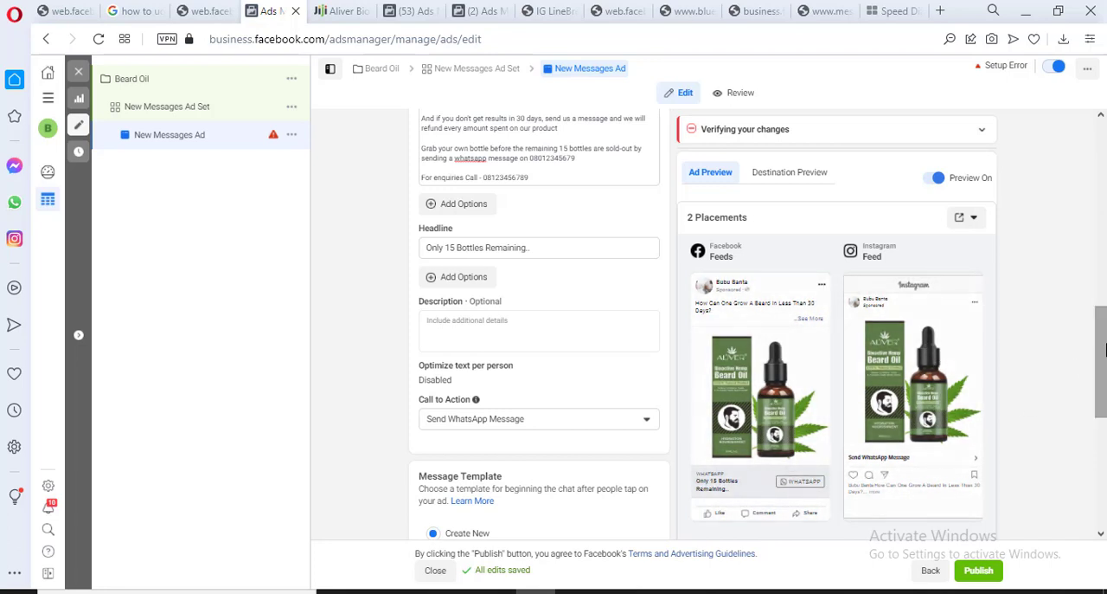
drag(1105, 349, 1103, 458)
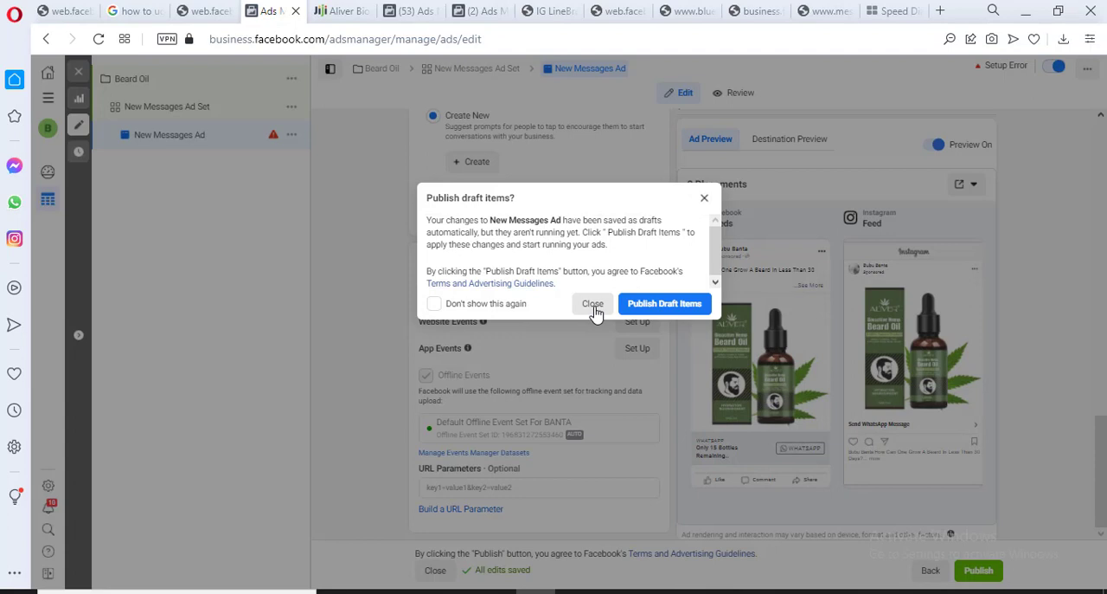
Close the ad editor and view the setup error details of the Beard Oil ad in the ads list
click(594, 307)
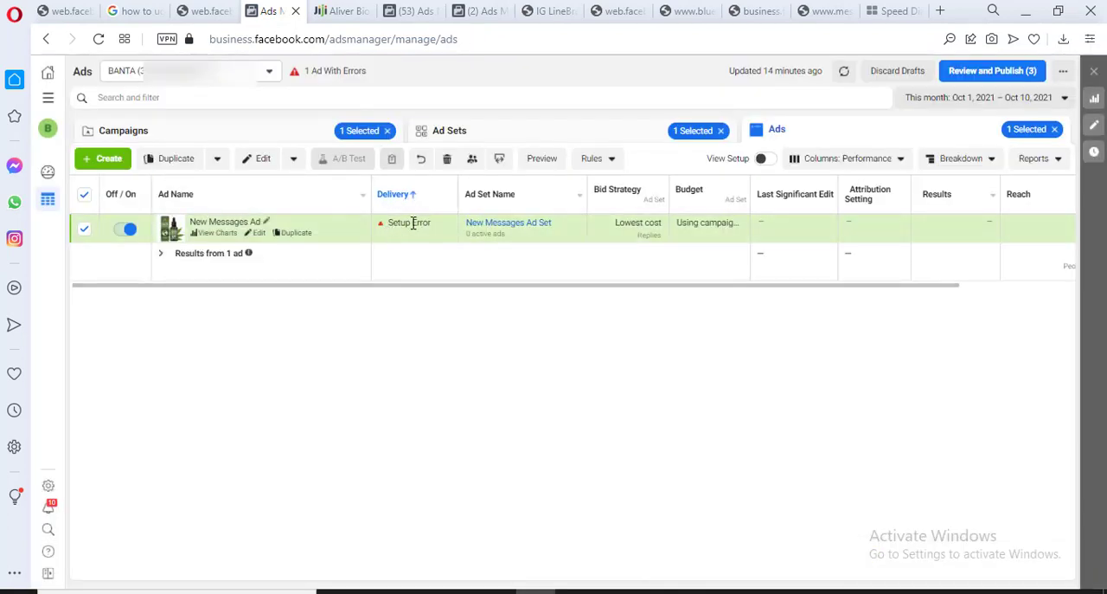
mouse_move(383, 222)
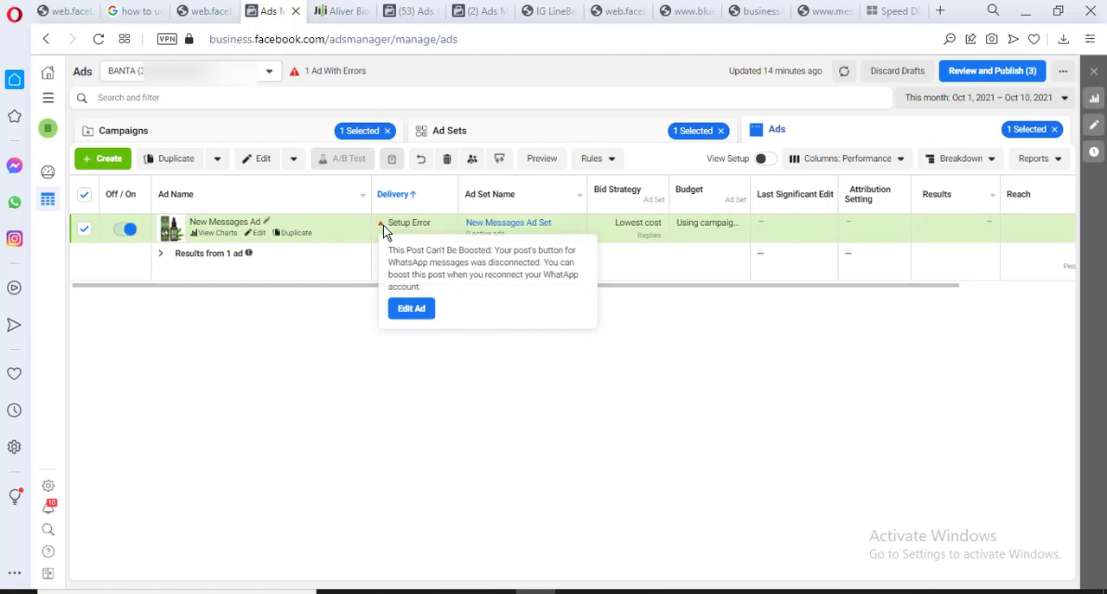